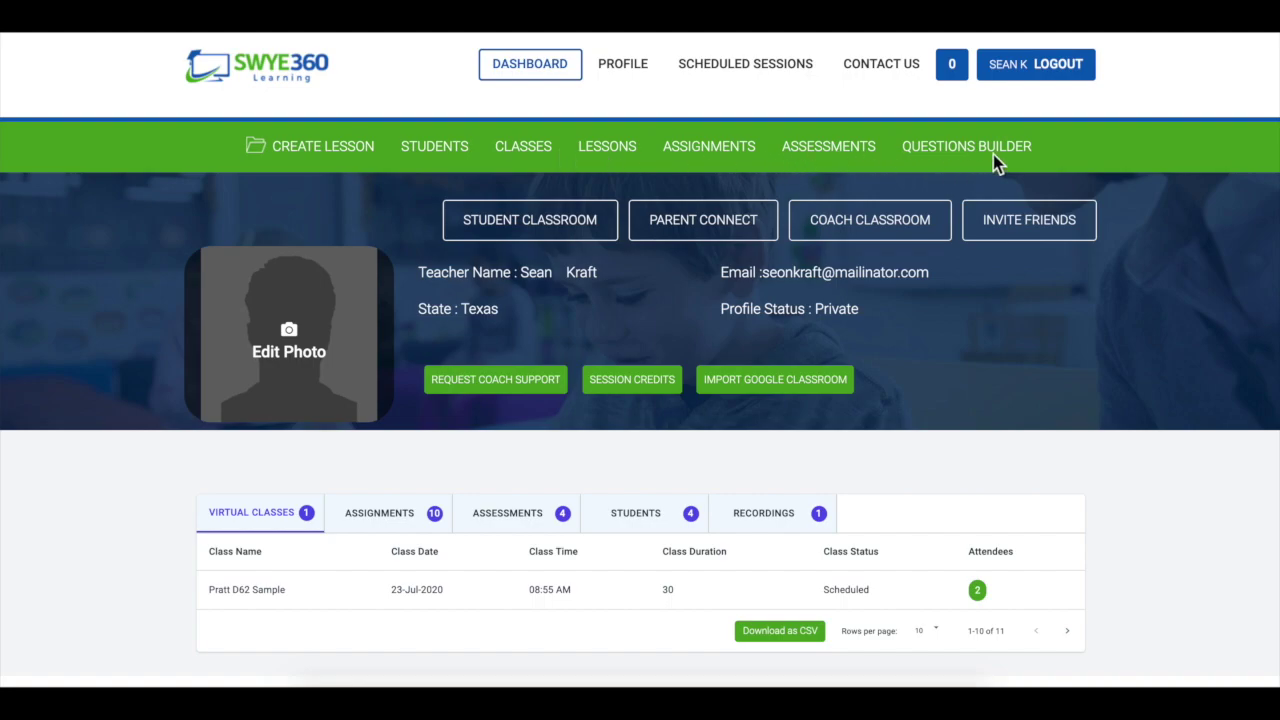
Browse the dashboard's assignments, assessments, students and recordings lists in turn.
scroll(558, 506, "down", 1)
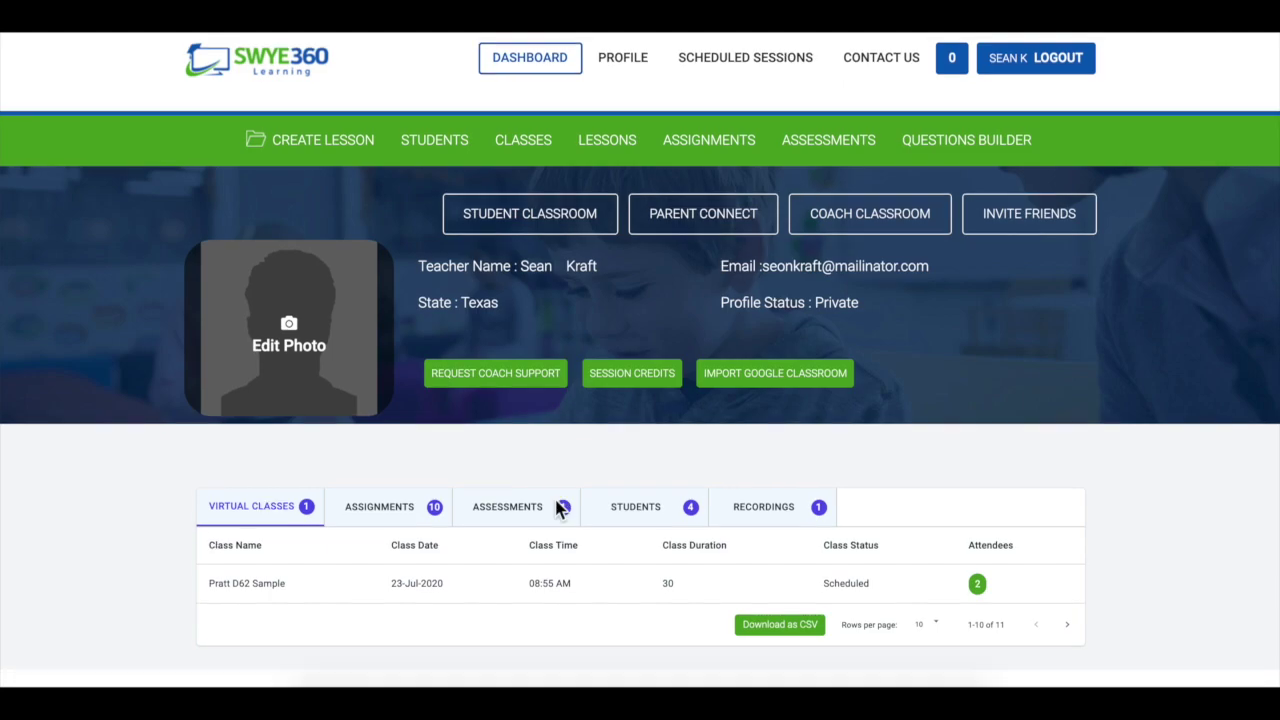
scroll(558, 508, "down", 2)
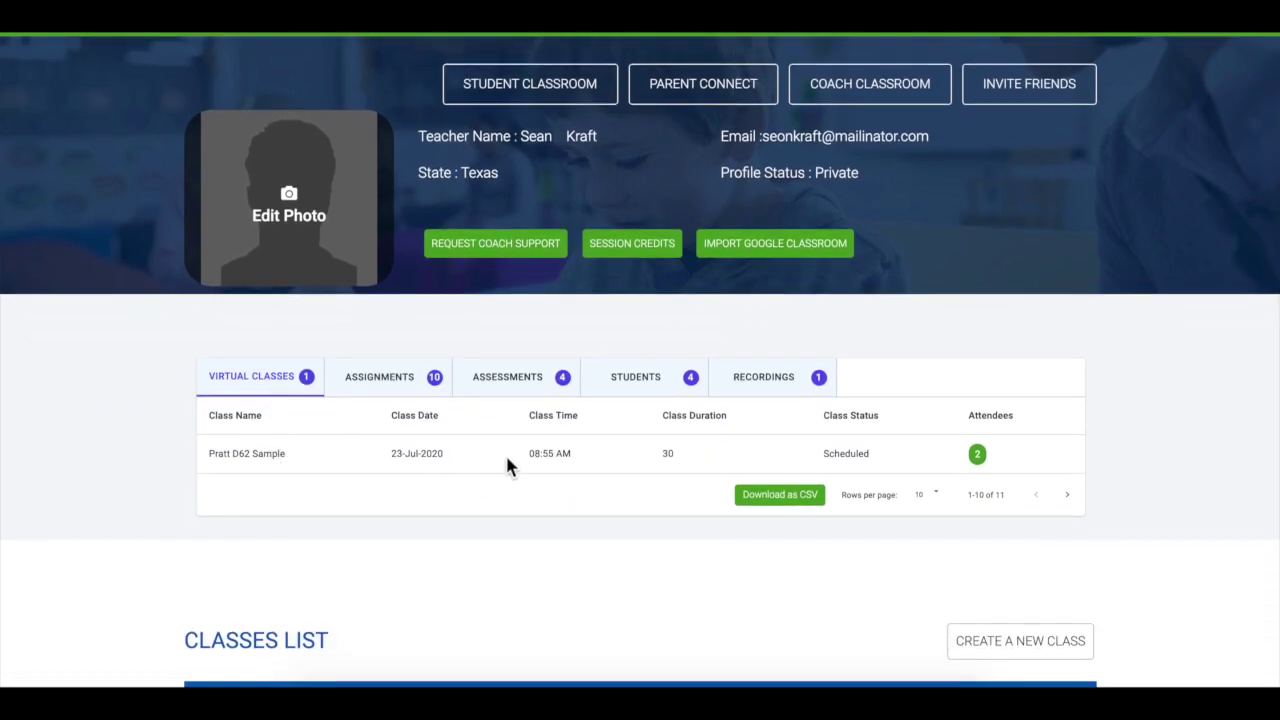
left_click(383, 383)
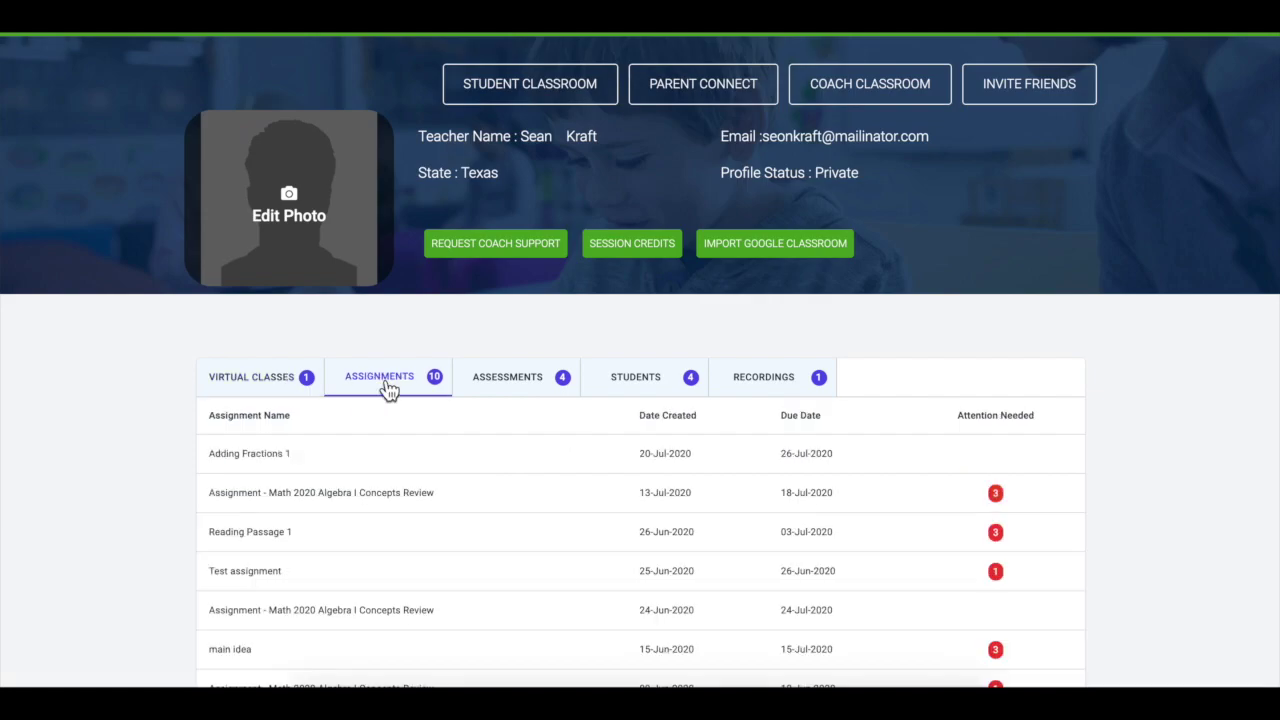
left_click(535, 389)
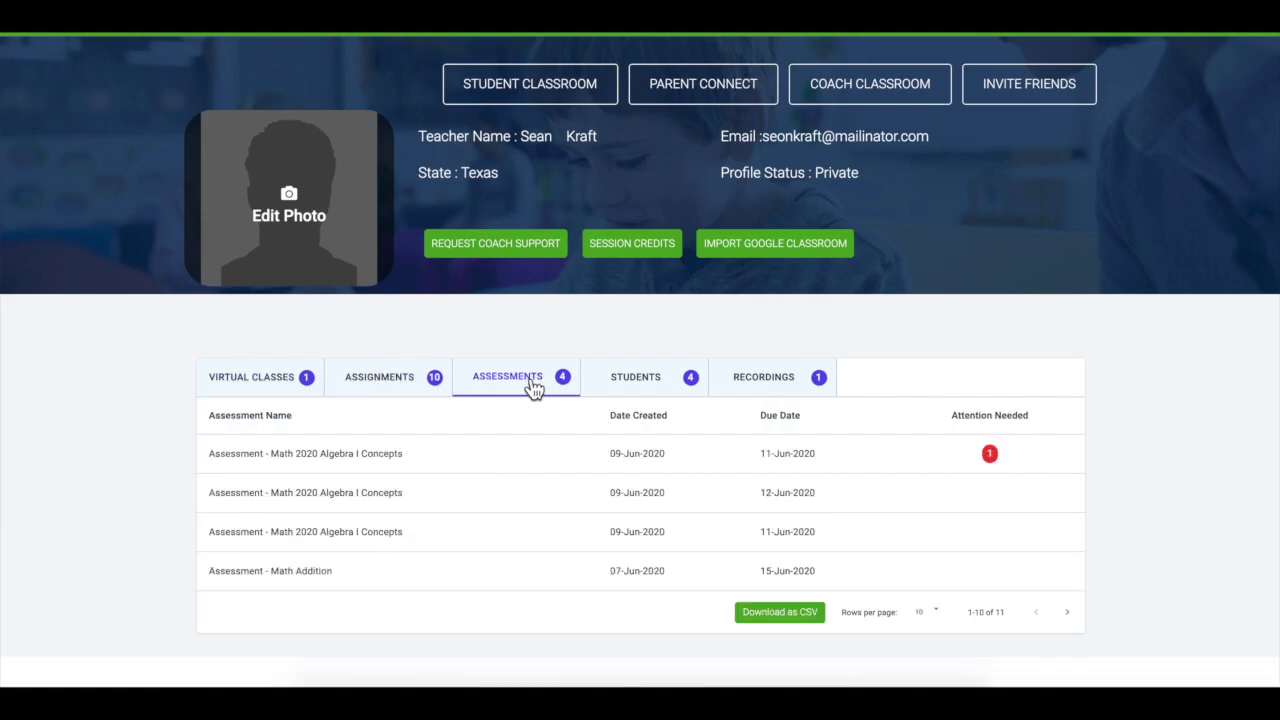
left_click(645, 389)
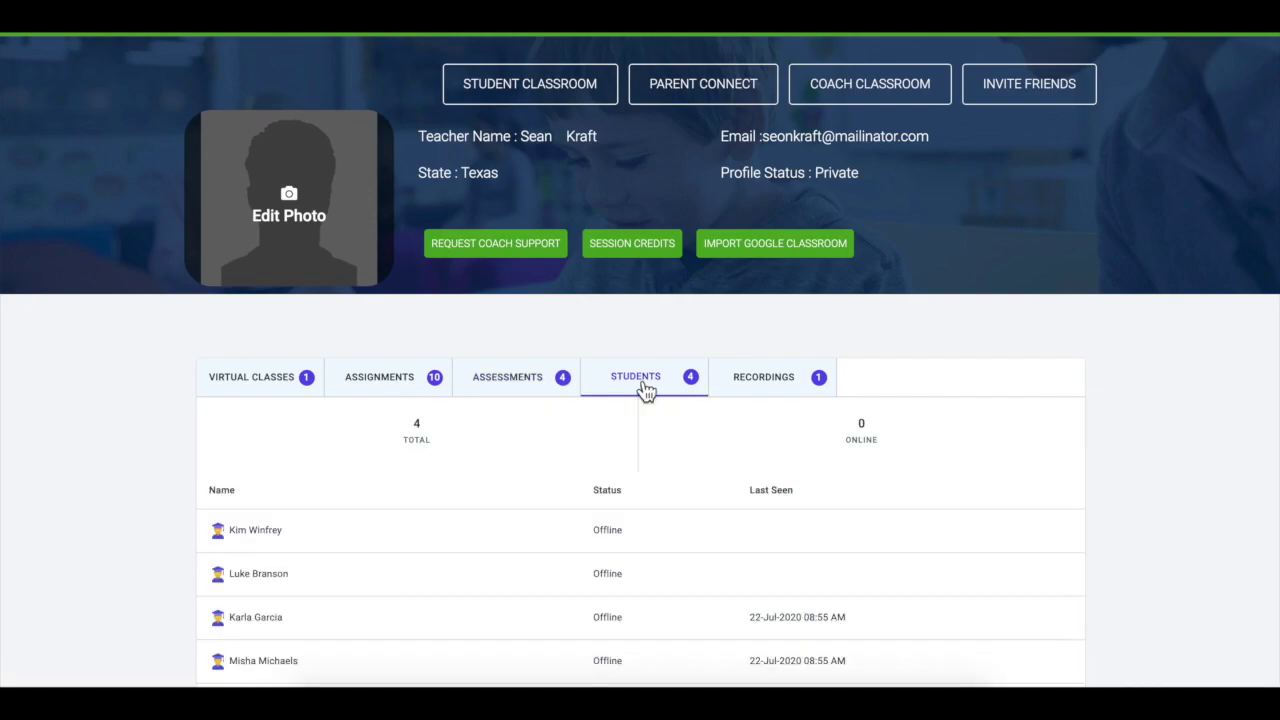
left_click(781, 389)
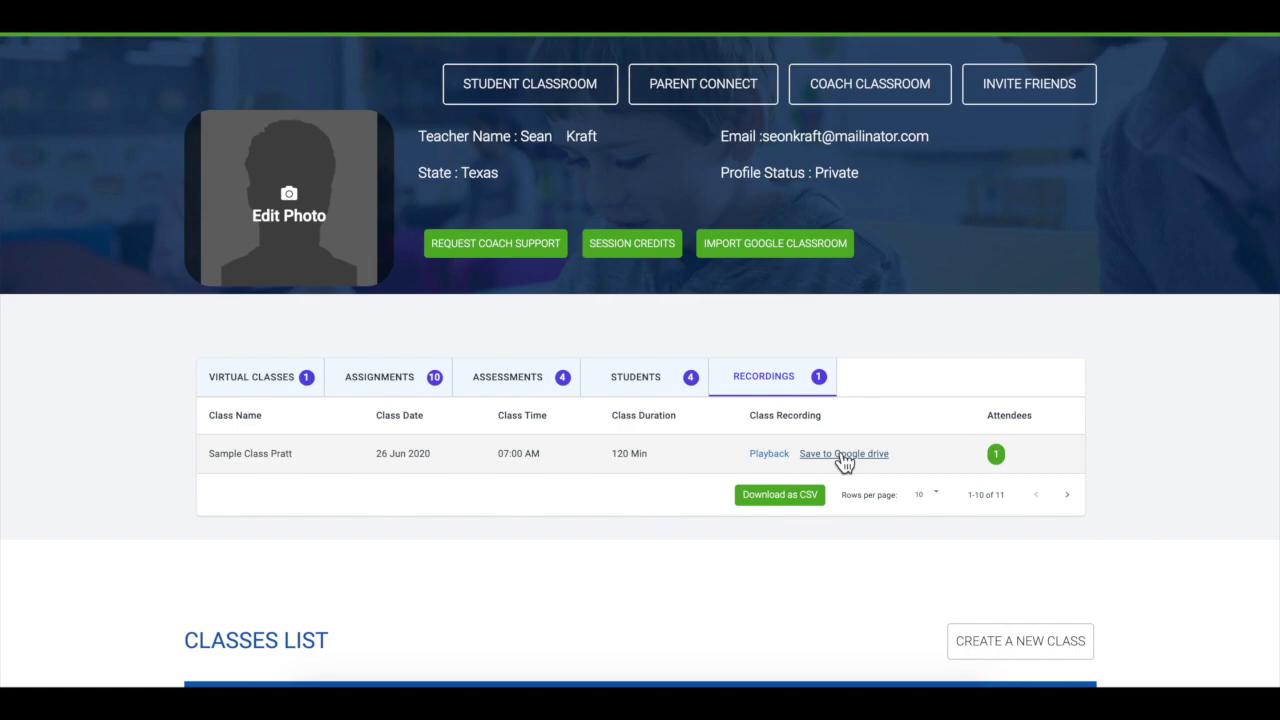
Check the attention-needed flags for the assignments and assessments, and the online status of the students.
left_click(379, 386)
scroll(856, 552, "down", 1)
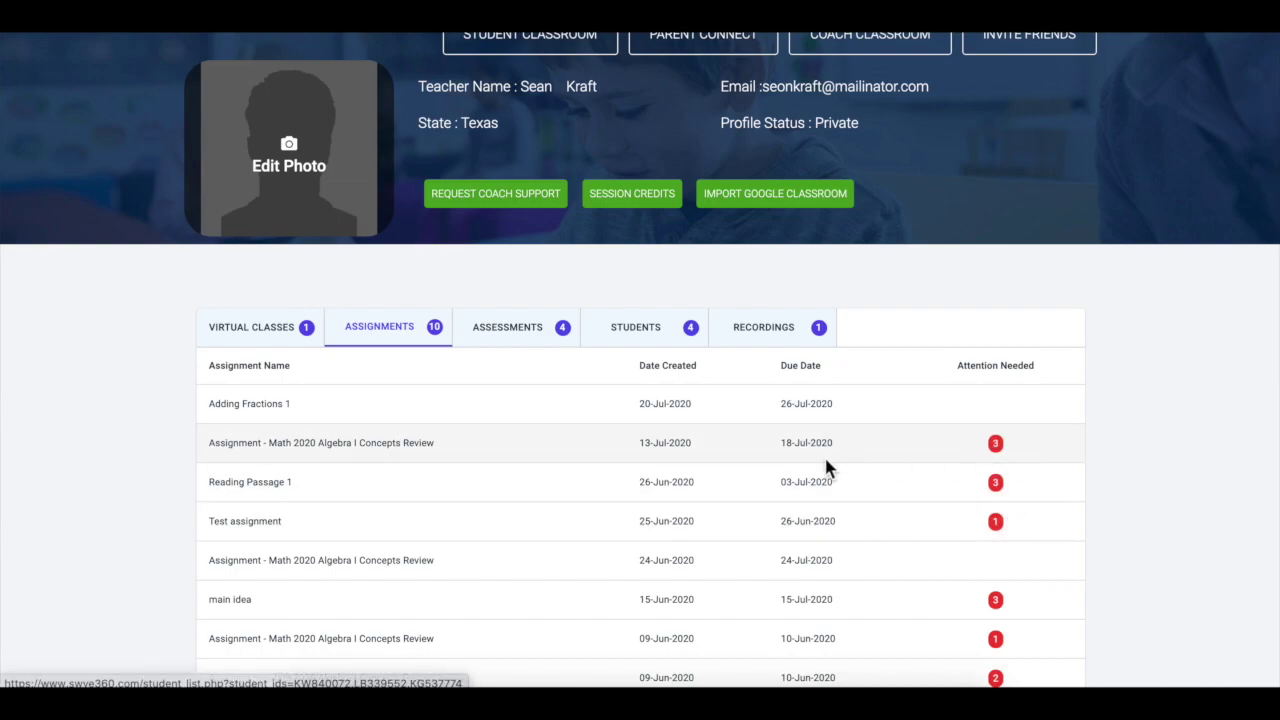
left_click(522, 331)
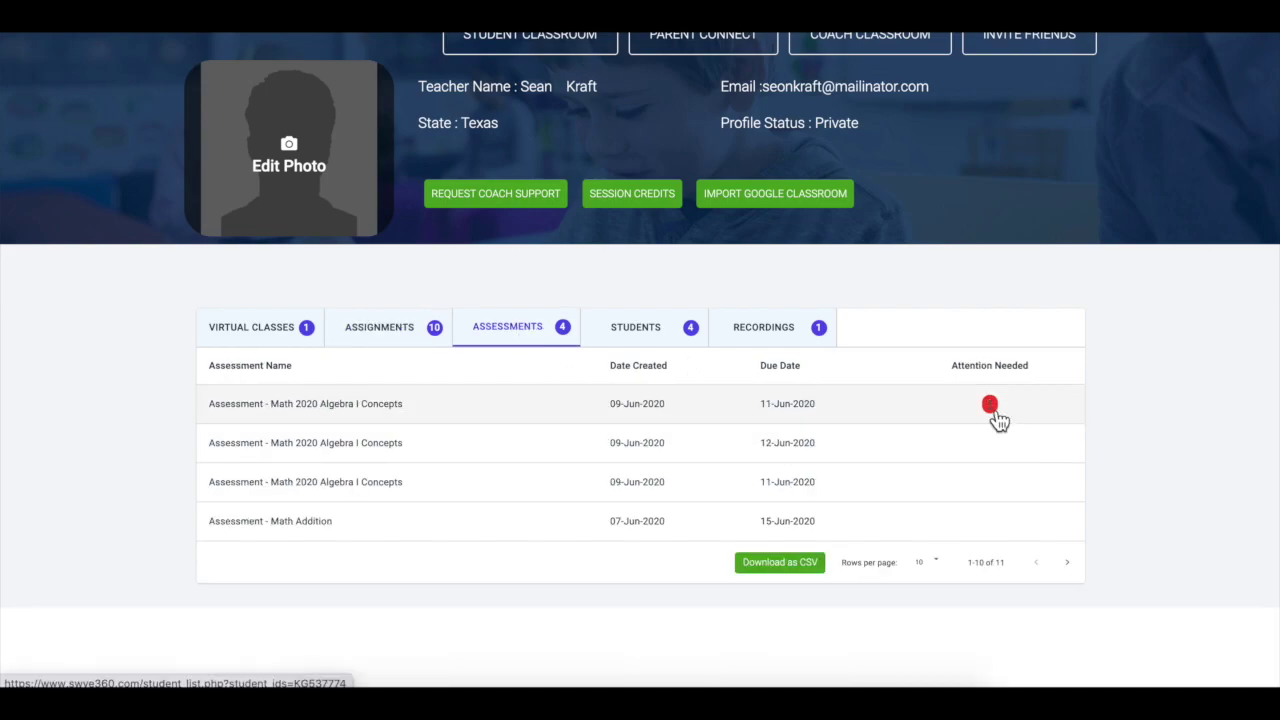
left_click(656, 338)
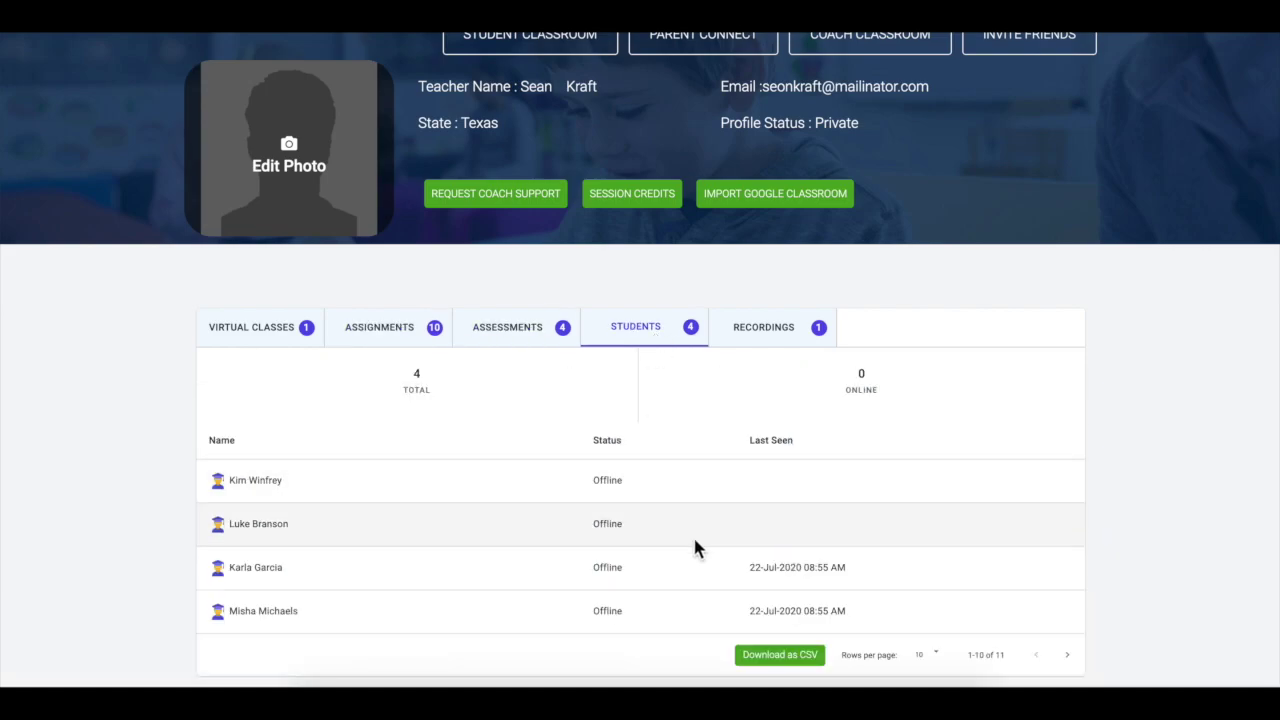
Examine the dashboard's Classes List, including its student details and start / join call options.
scroll(694, 546, "down", 1)
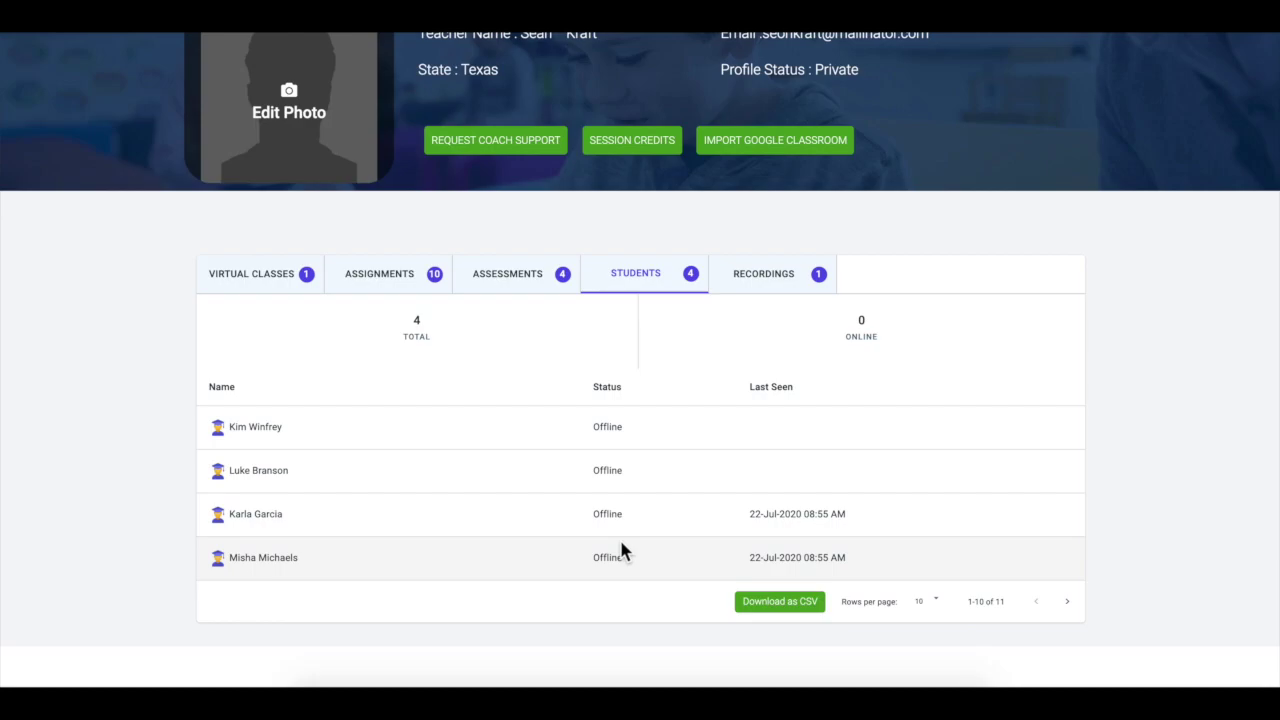
scroll(620, 549, "down", 5)
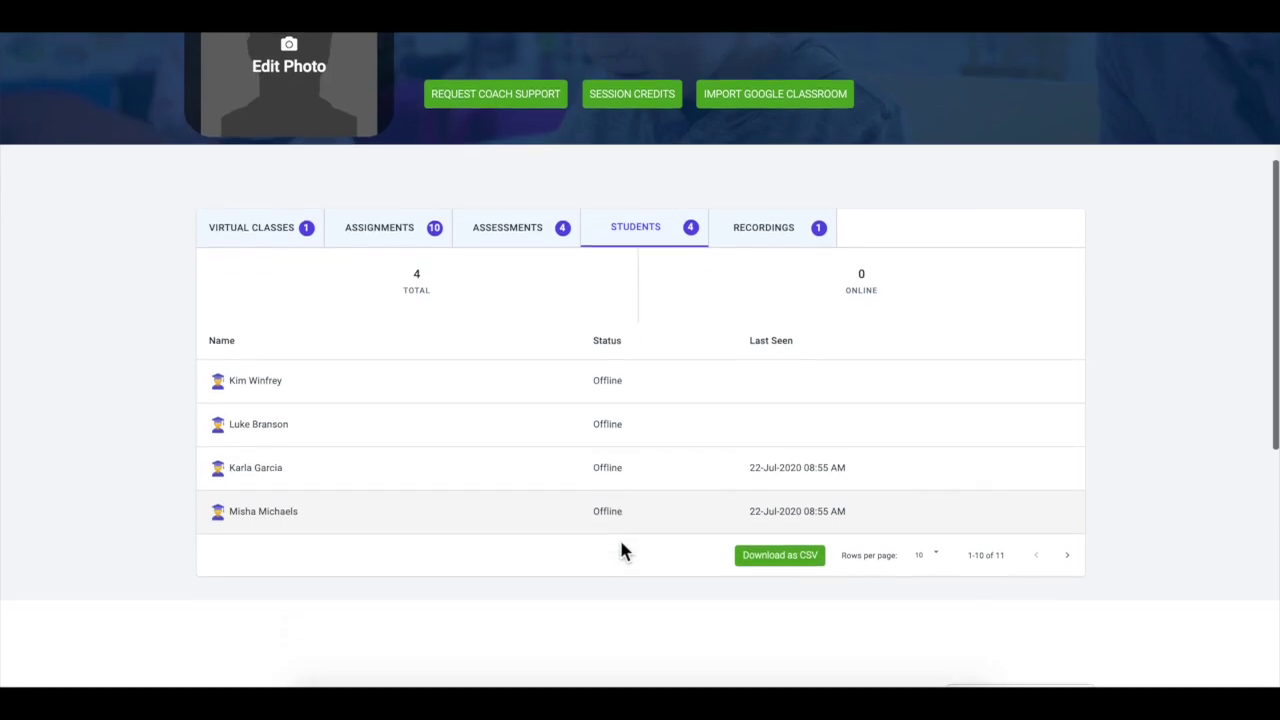
scroll(621, 549, "down", 1)
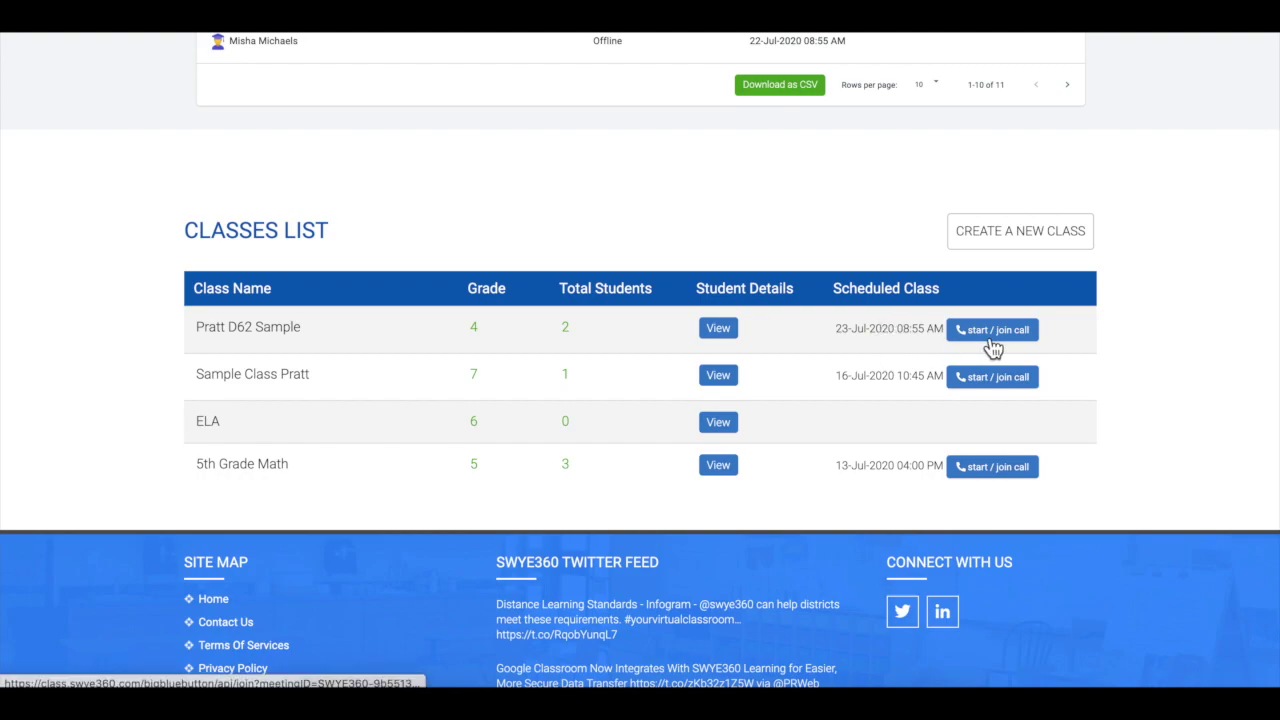
scroll(993, 347, "up", 3)
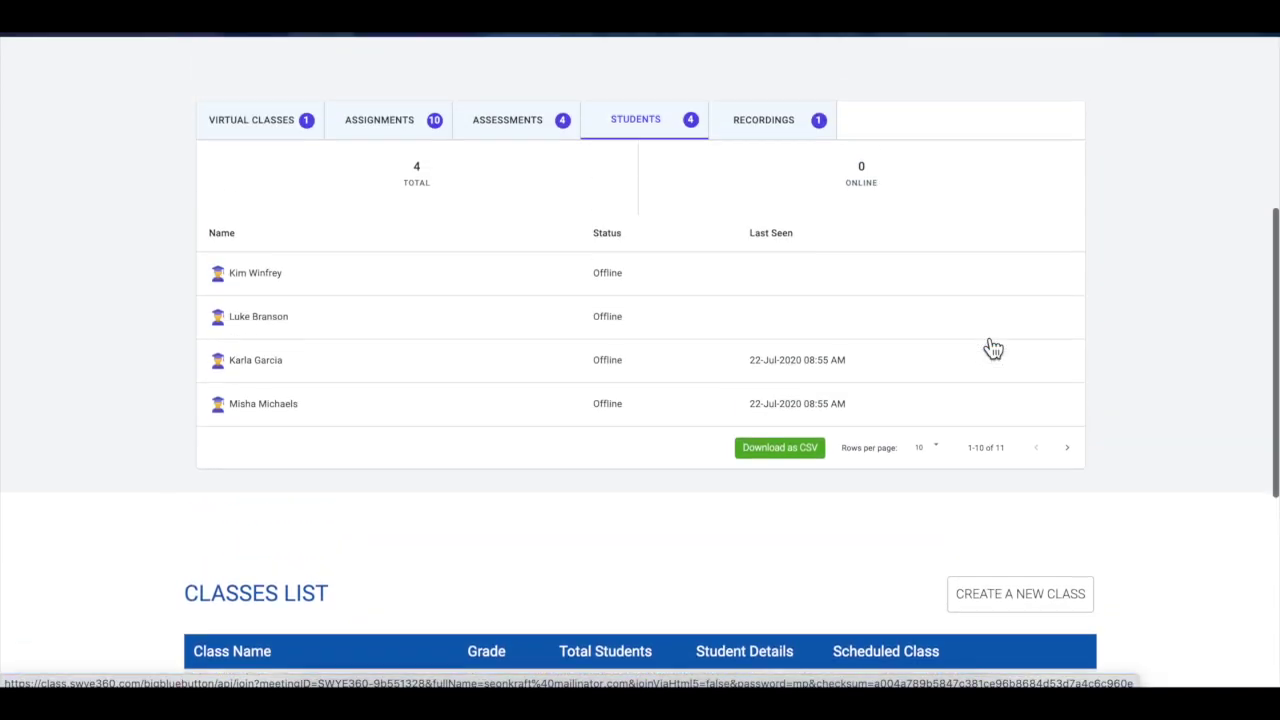
scroll(993, 347, "up", 4)
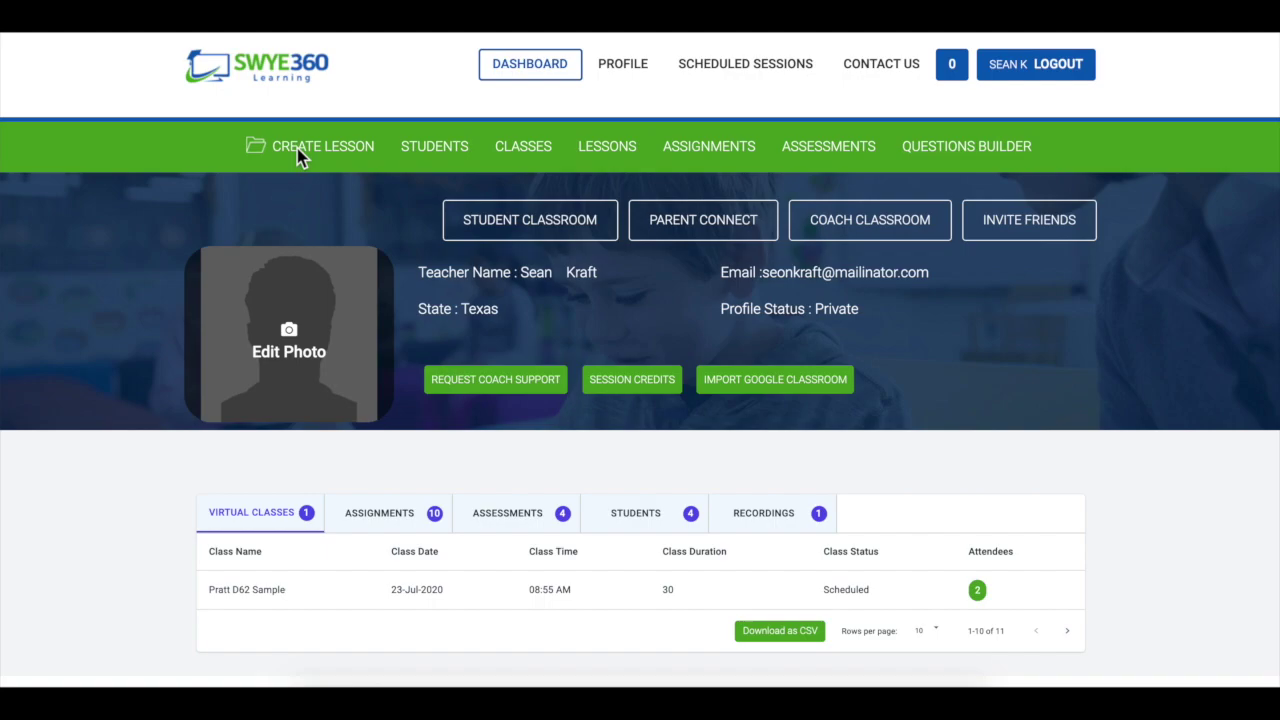
Open a blank lesson form and examine its fields, from title and objective to attachment and YouTube video.
left_click(297, 148)
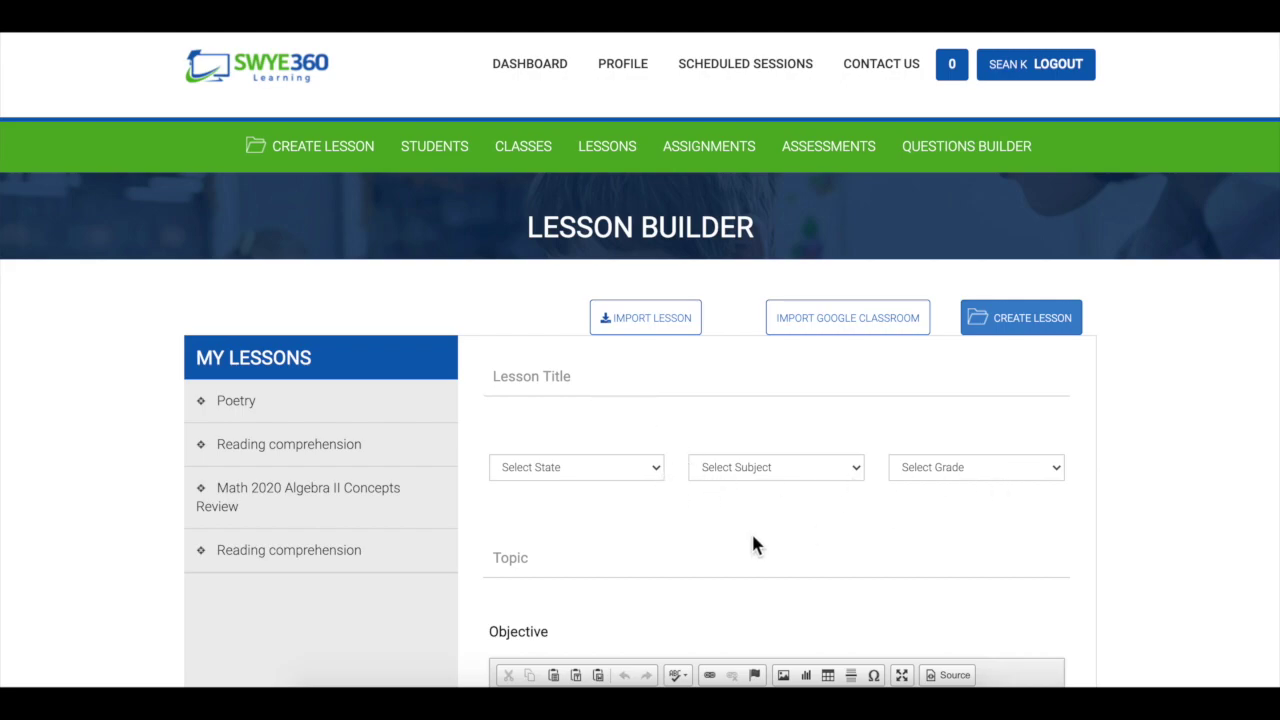
scroll(751, 531, "down", 3)
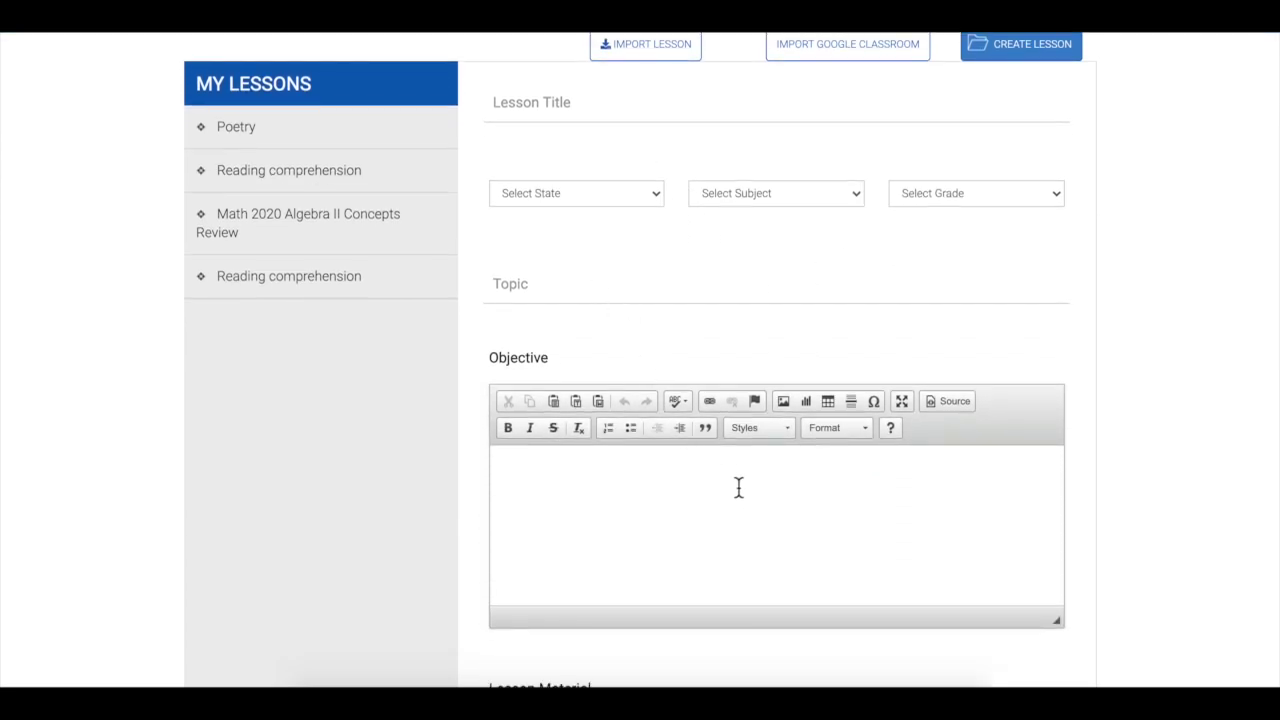
scroll(737, 486, "down", 2)
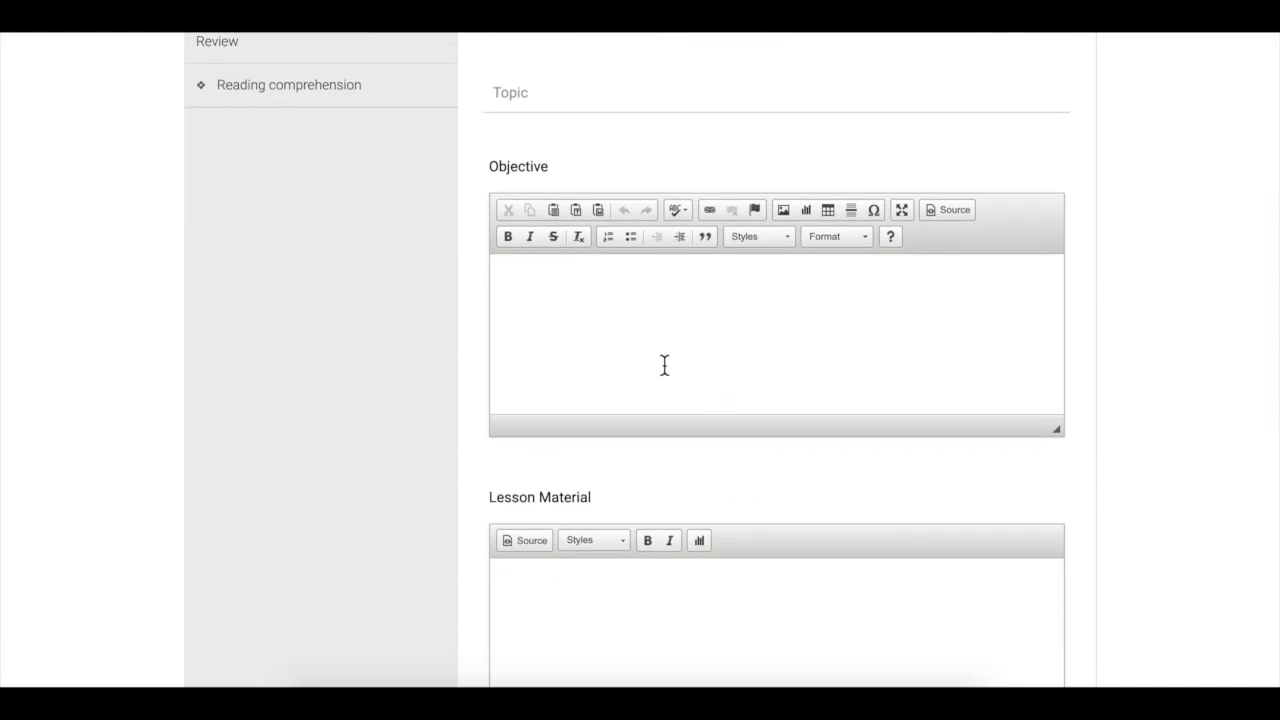
scroll(657, 566, "down", 3)
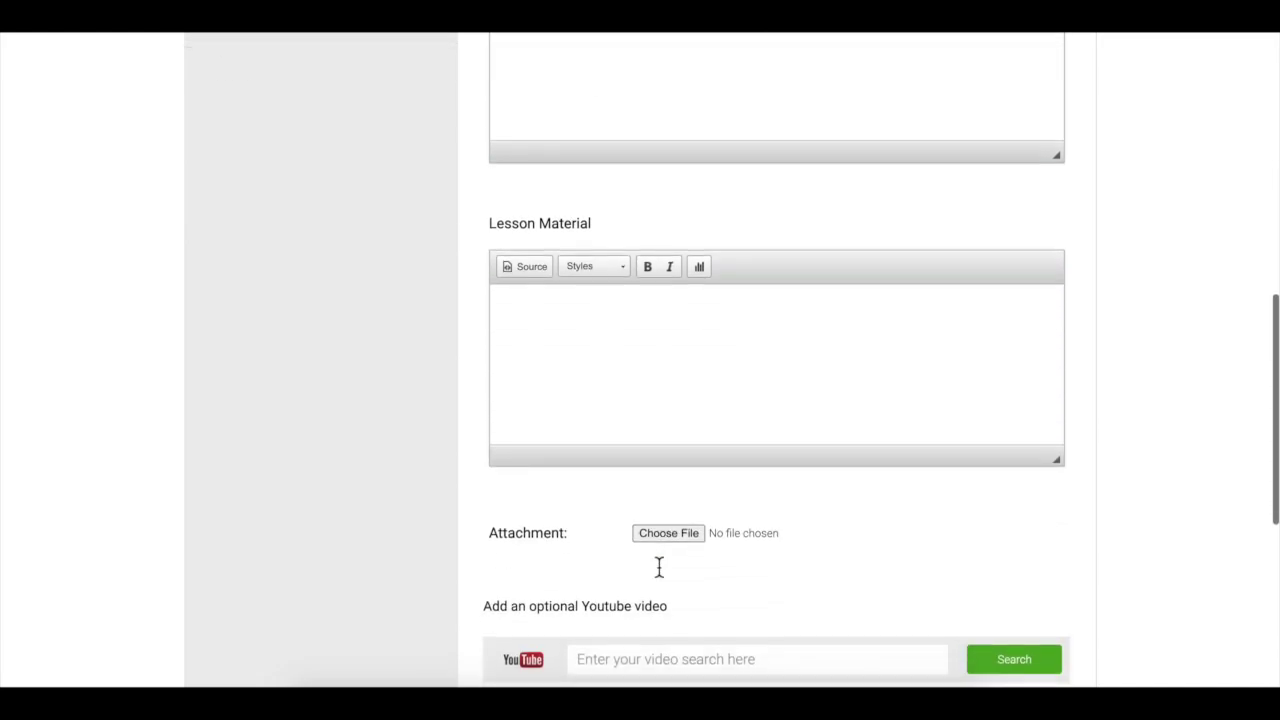
scroll(660, 573, "down", 2)
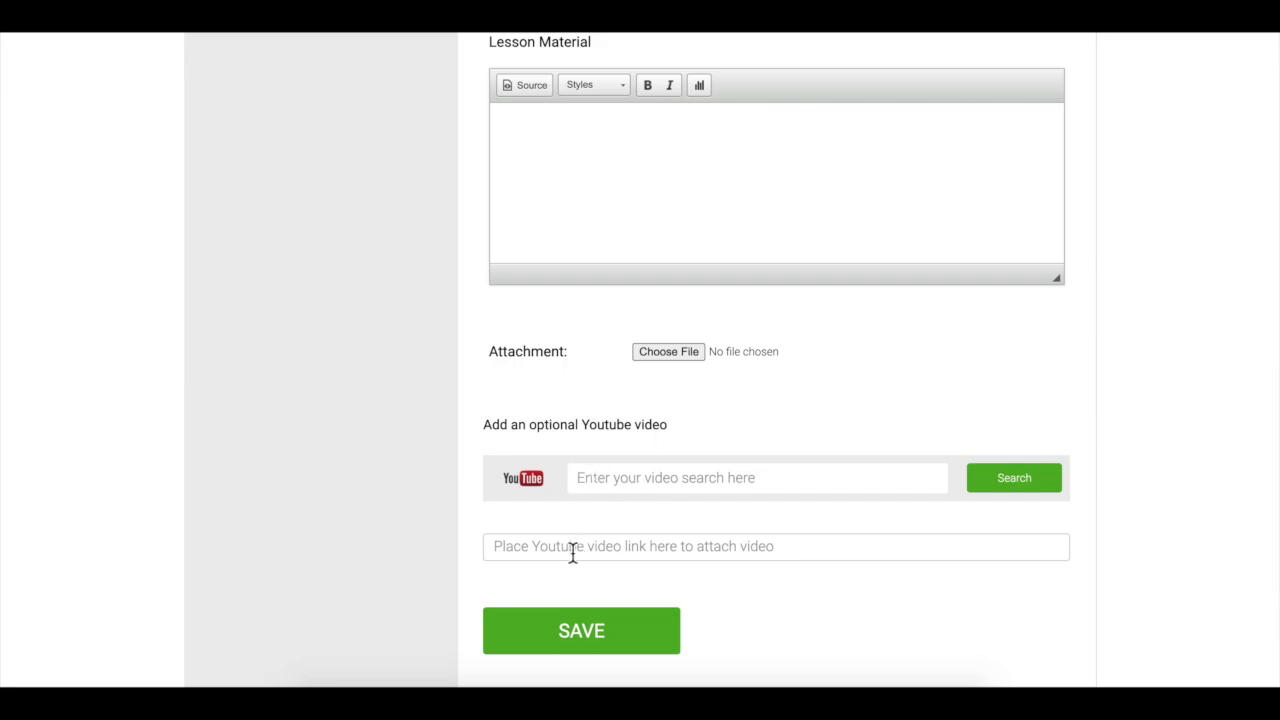
scroll(573, 552, "up", 8)
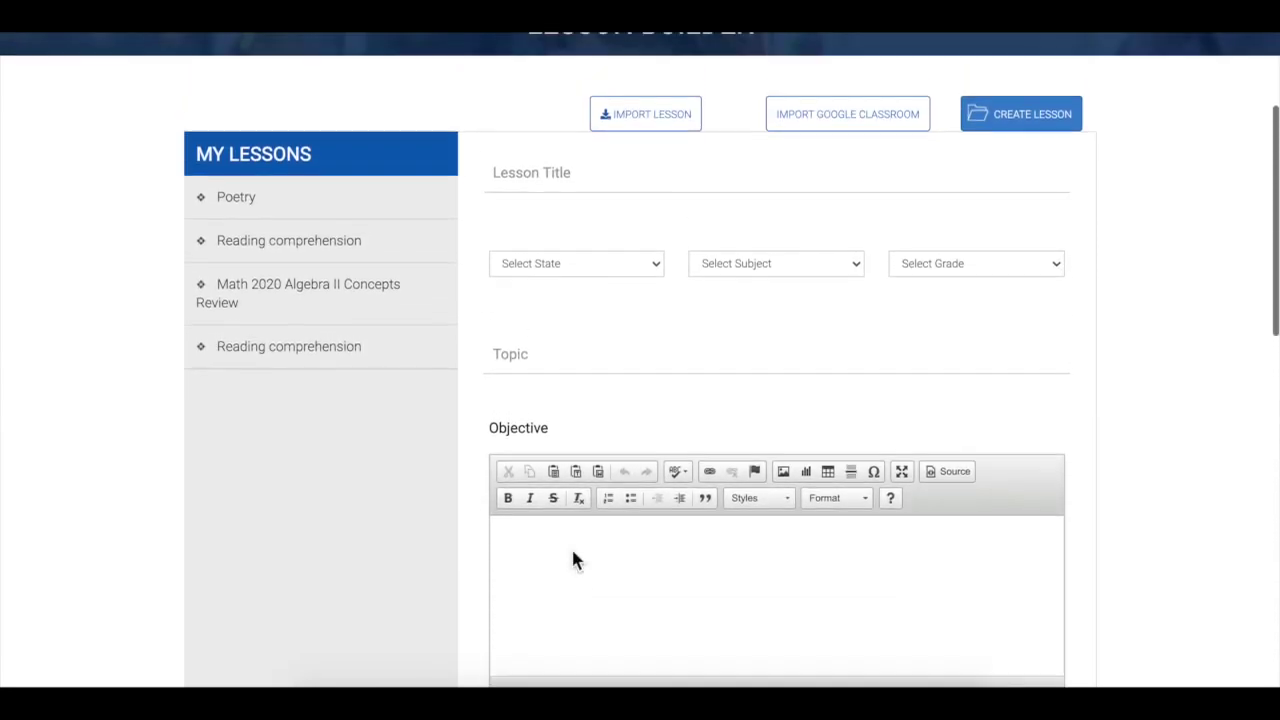
scroll(572, 560, "up", 2)
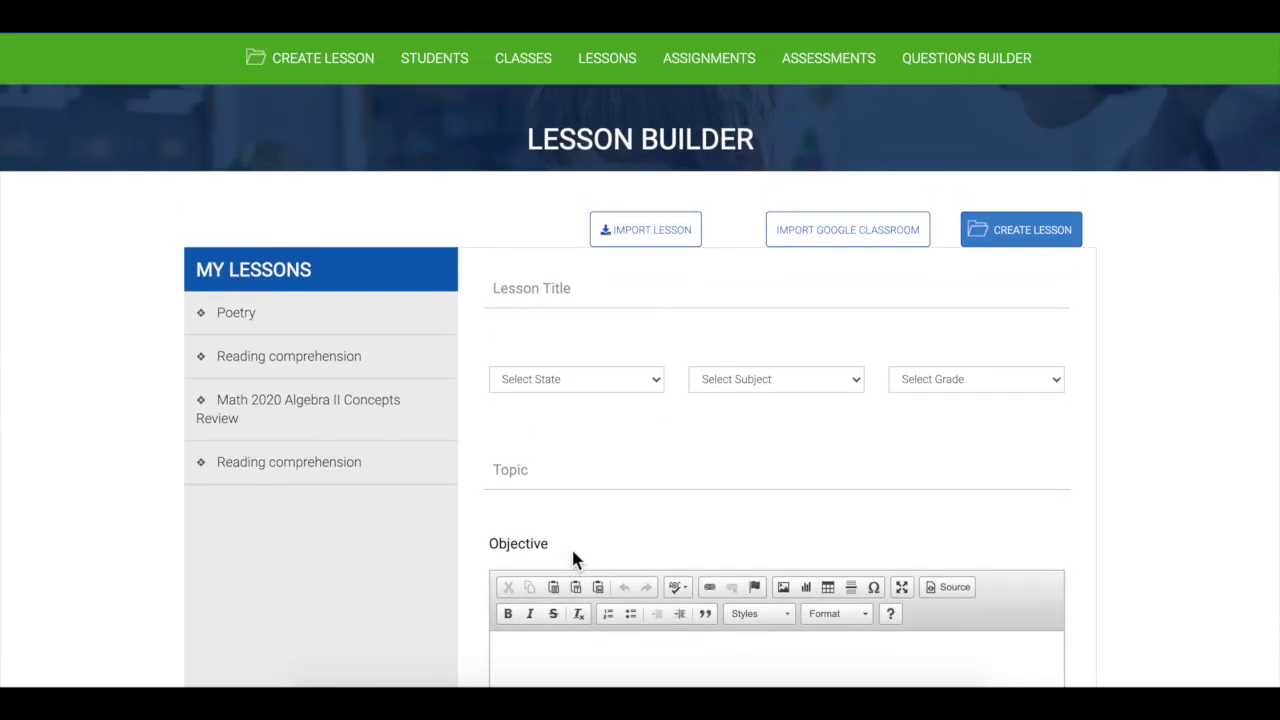
Preview the Poetry lesson, review its objective, material, lesson aid and video, and return to the Lesson Builder.
left_click(248, 316)
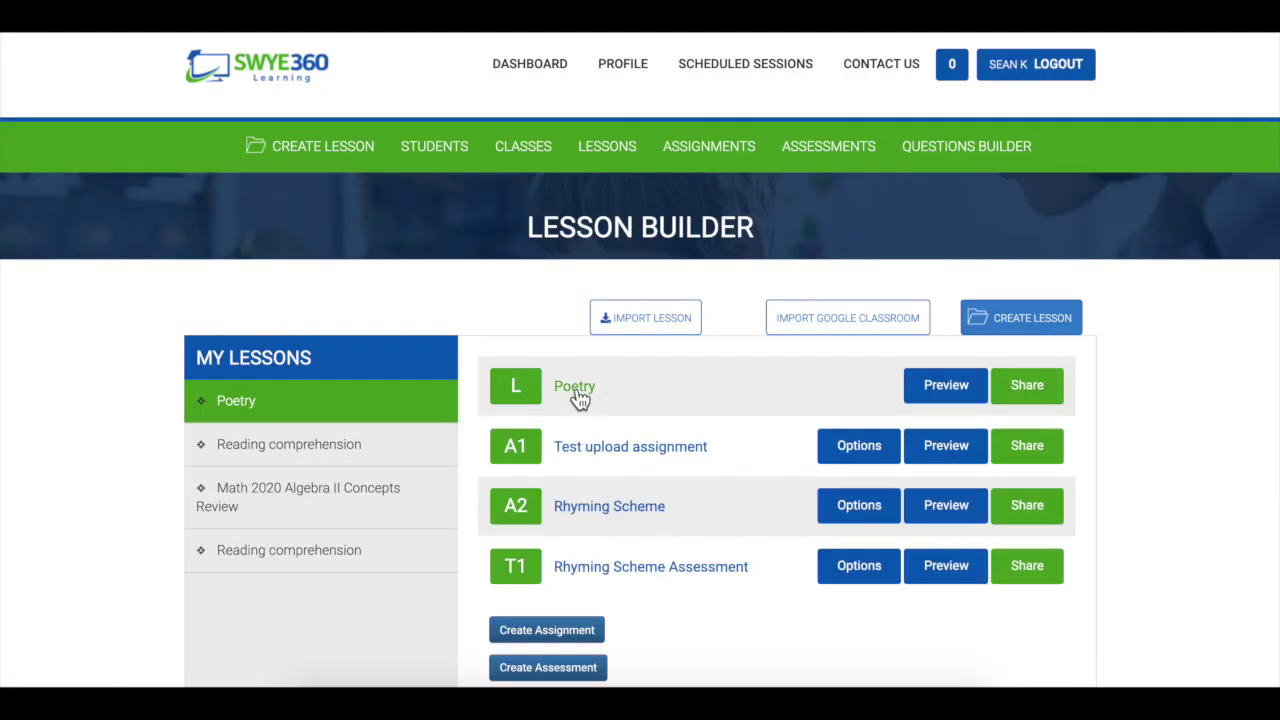
left_click(948, 394)
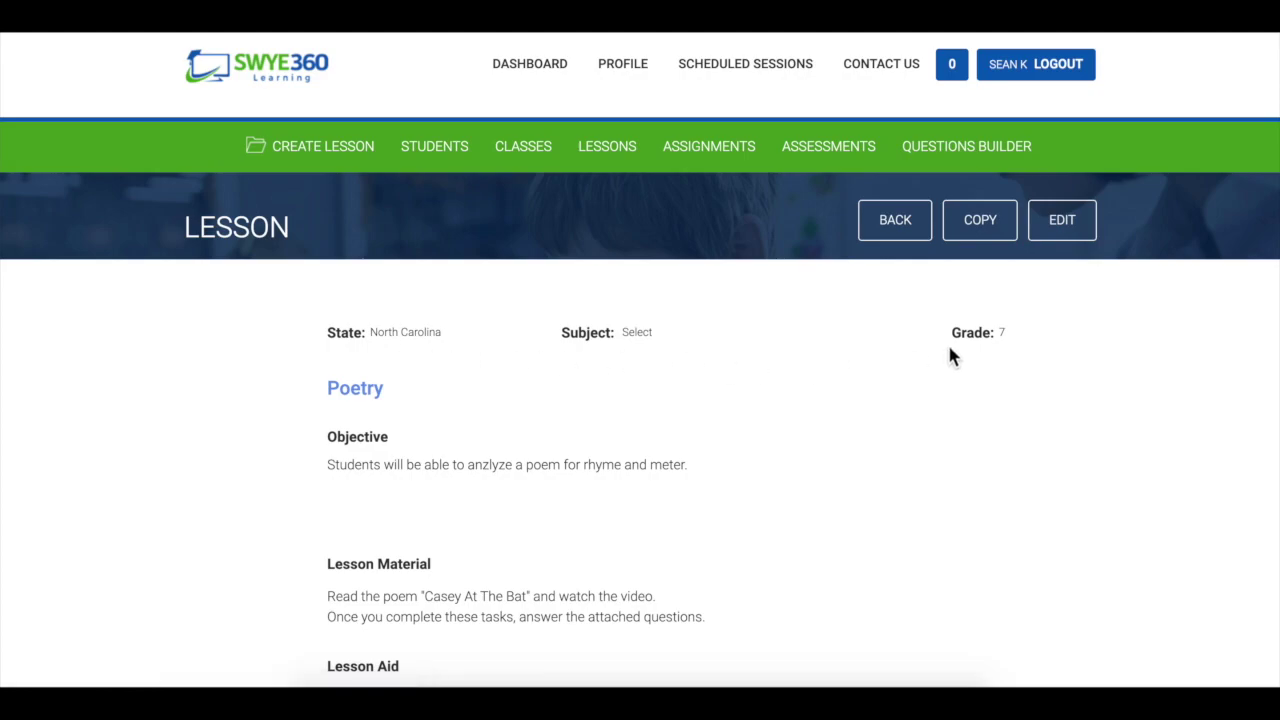
scroll(527, 435, "down", 3)
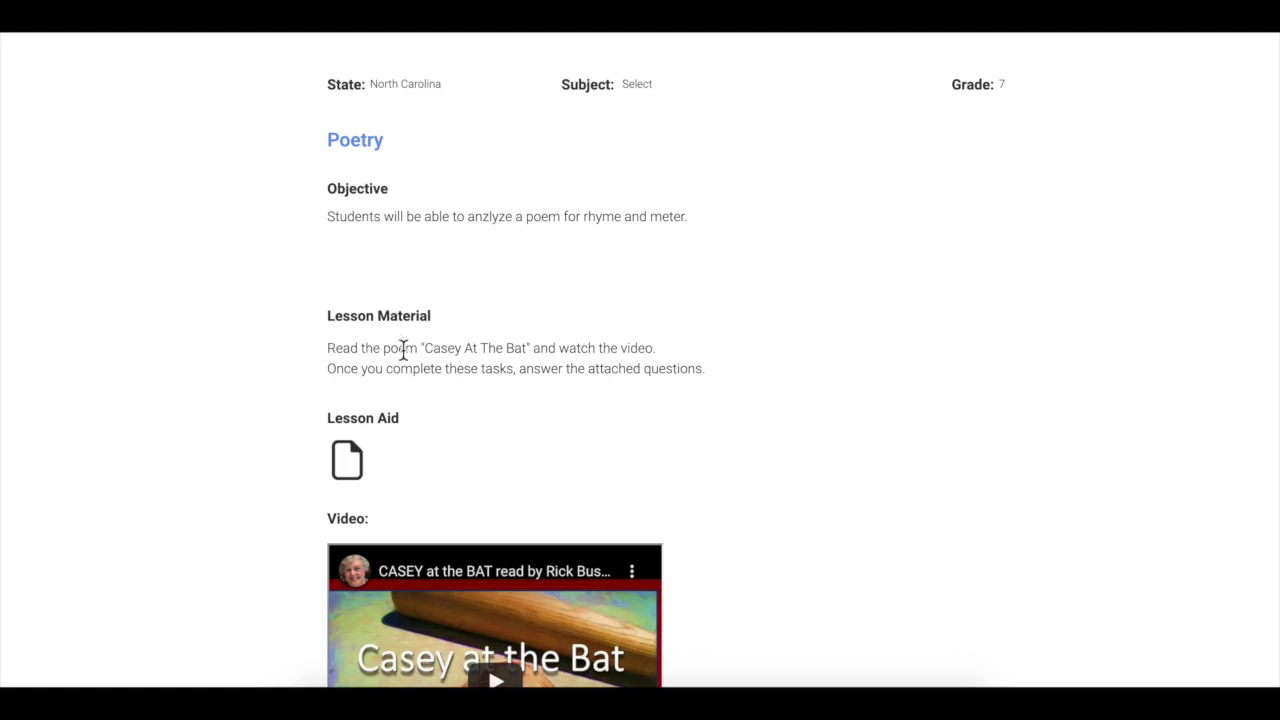
scroll(363, 486, "down", 1)
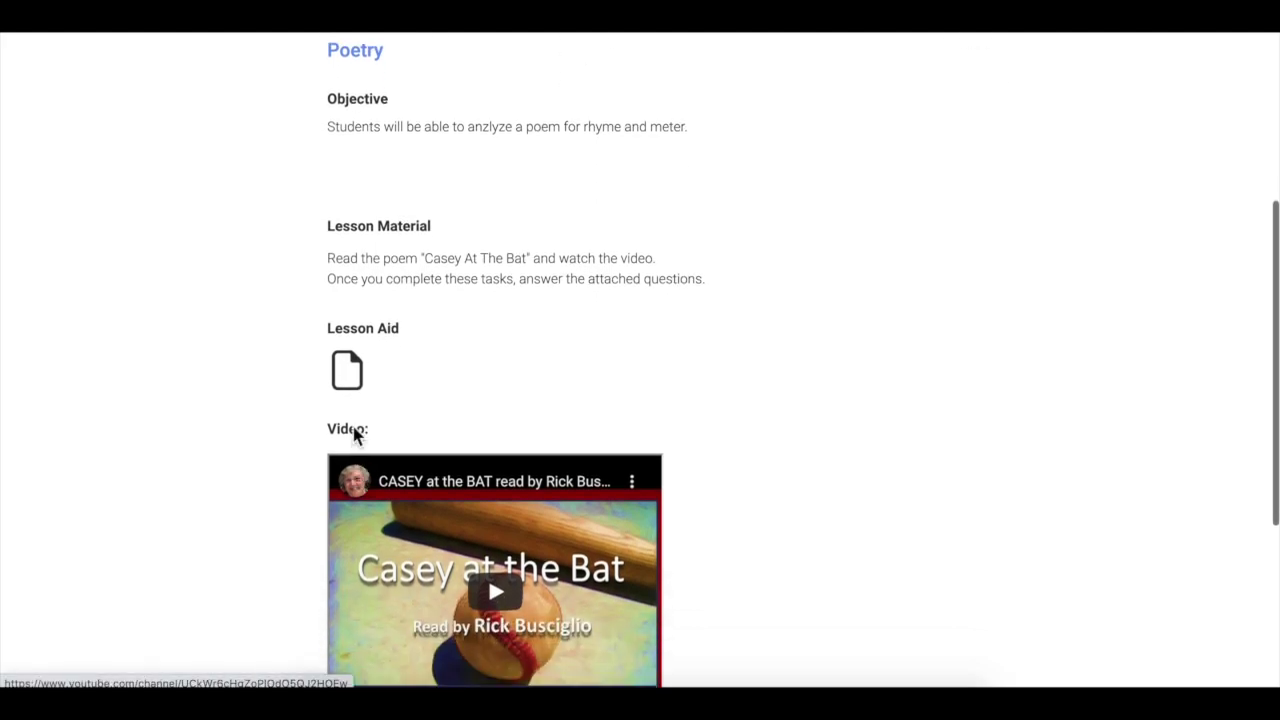
scroll(492, 596, "down", 2)
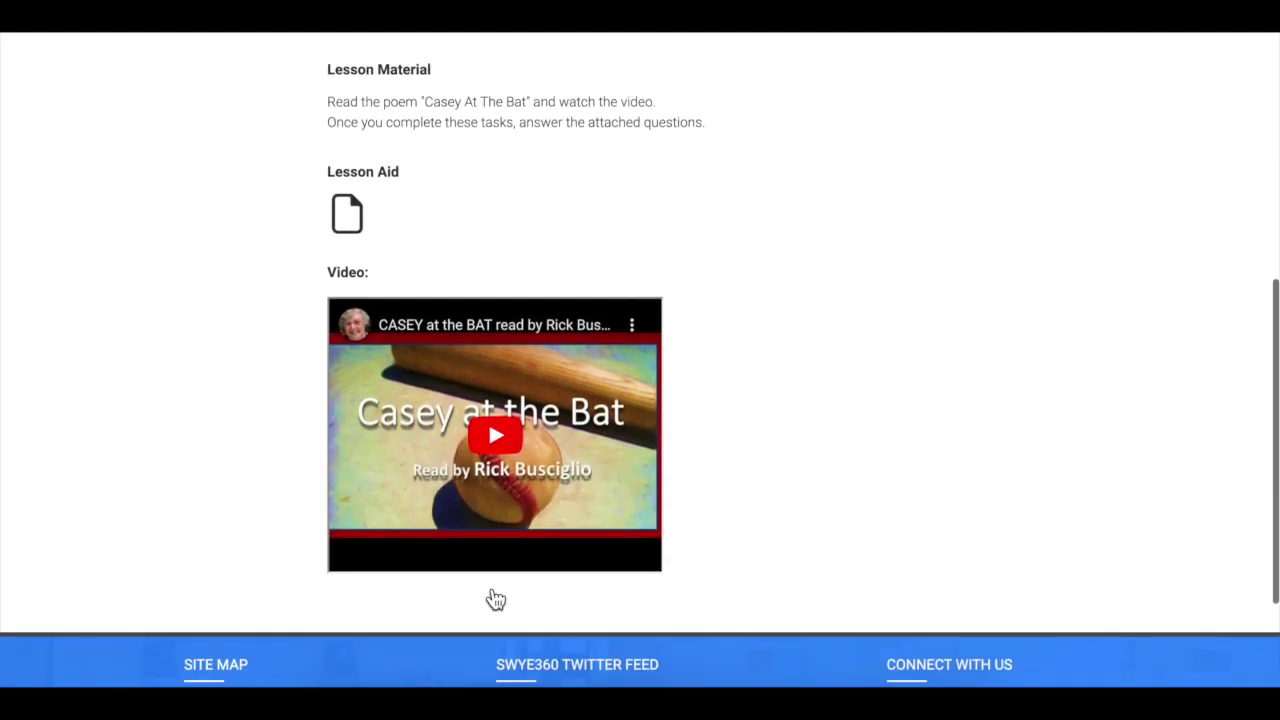
scroll(492, 598, "up", 5)
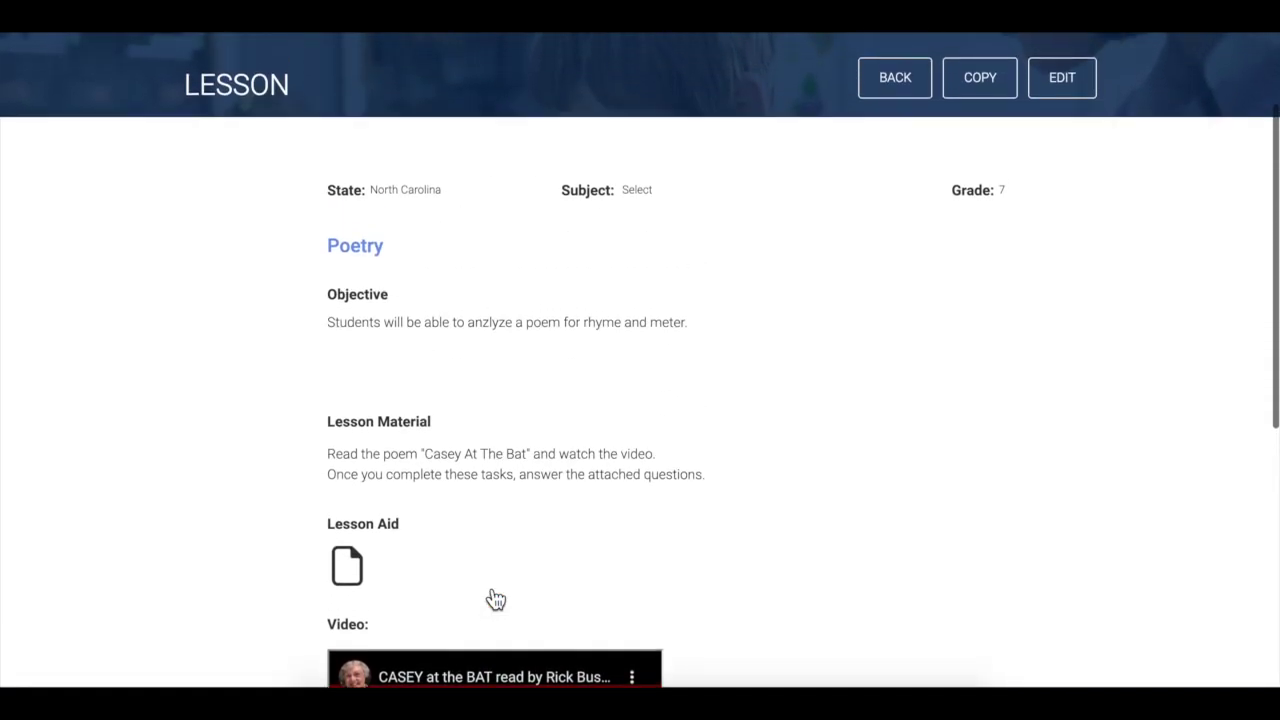
left_click(894, 232)
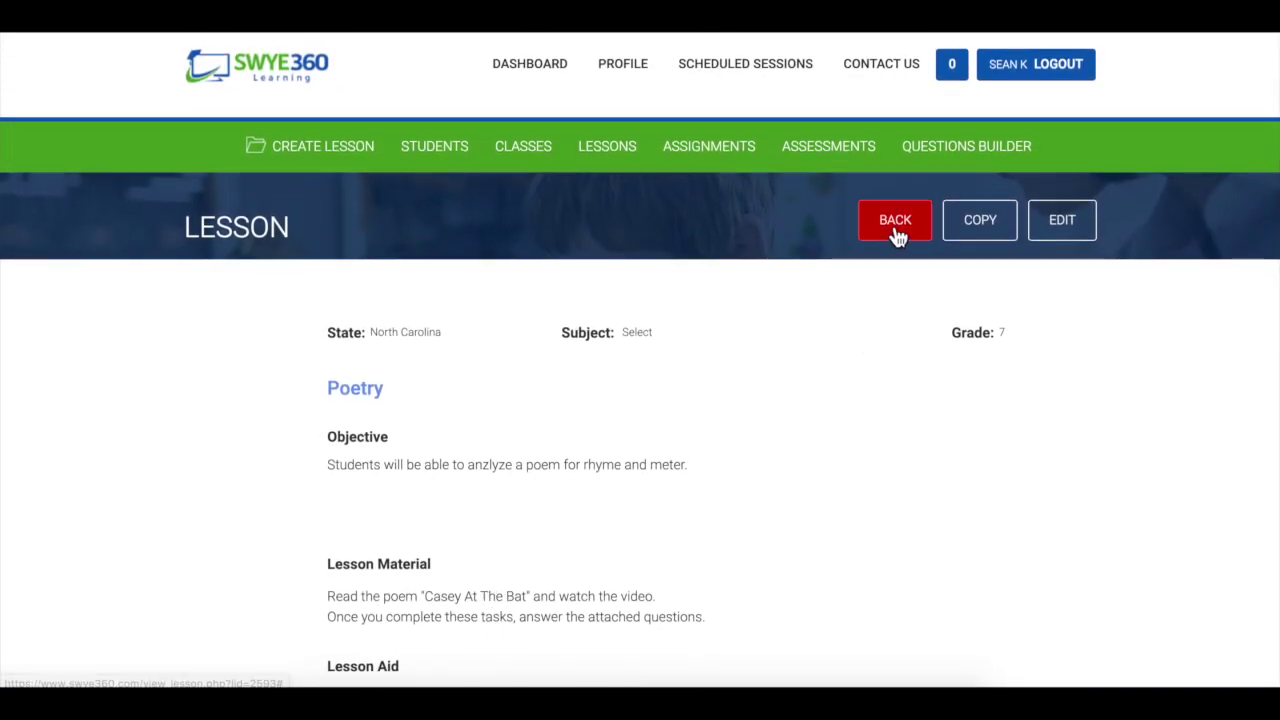
Open a blank assignment form for the Poetry lesson and examine its purpose, objective, material, attachment and video fields.
left_click(242, 408)
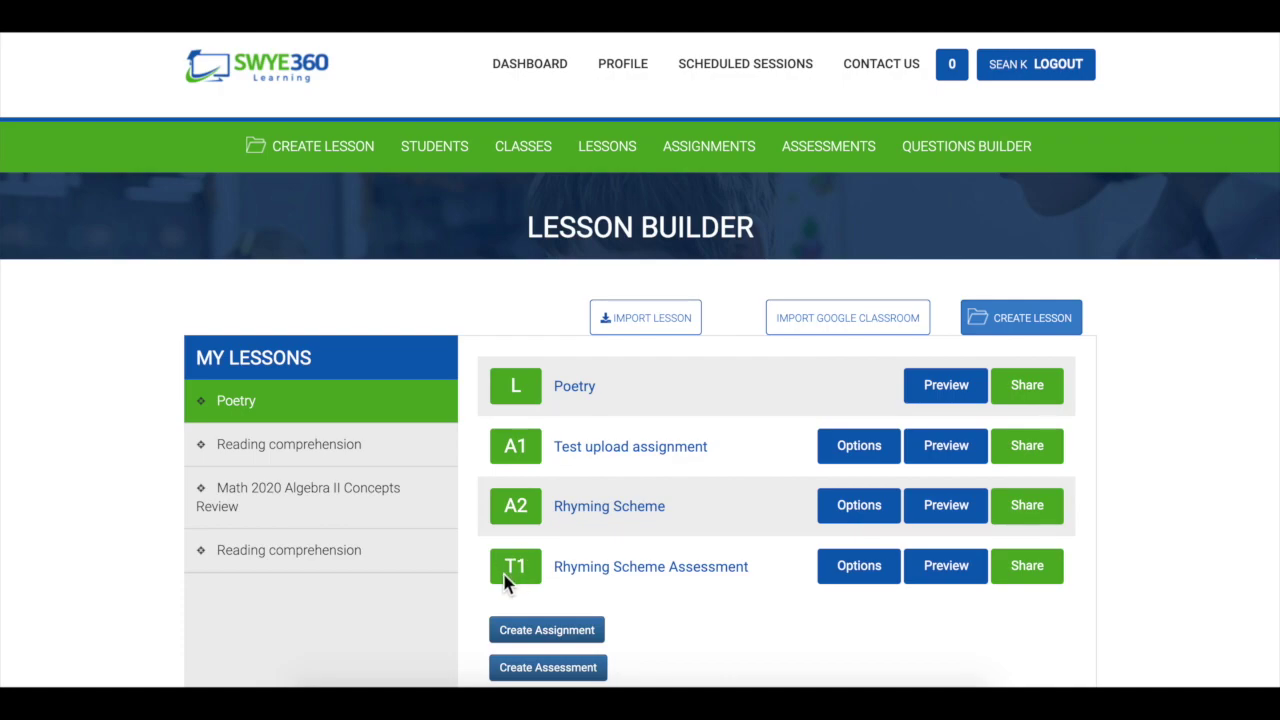
scroll(651, 606, "down", 1)
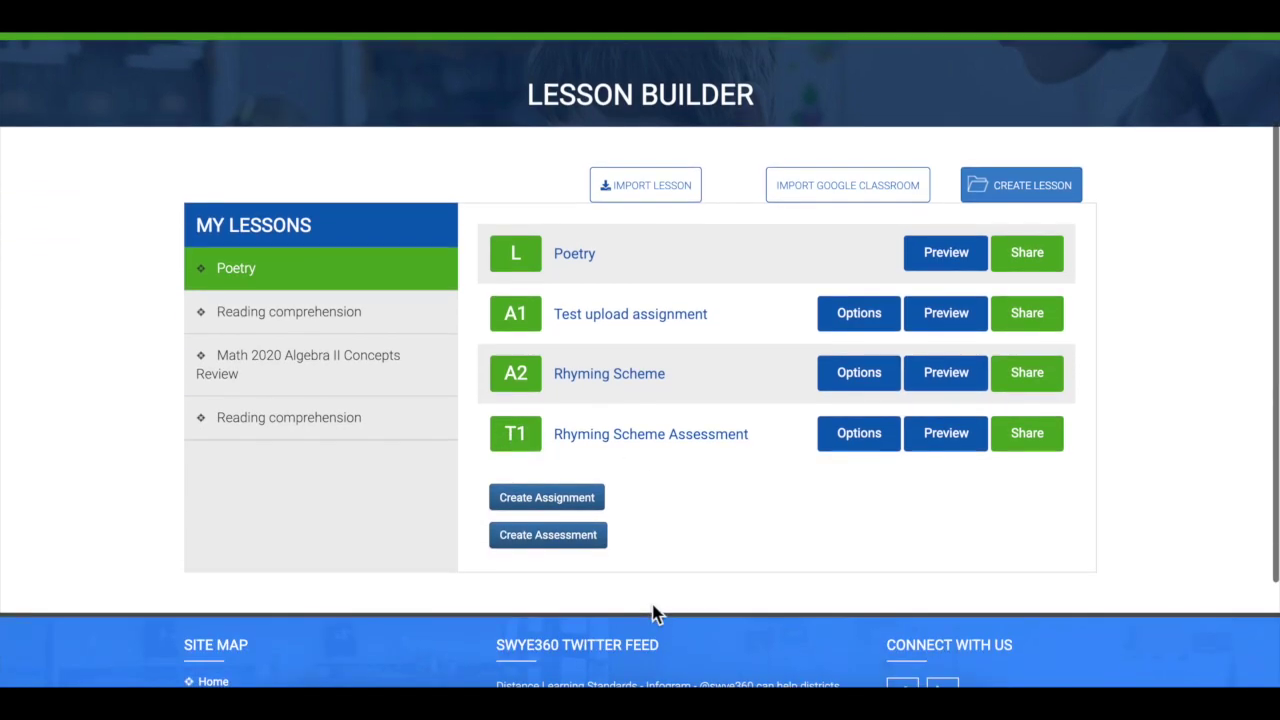
left_click(547, 498)
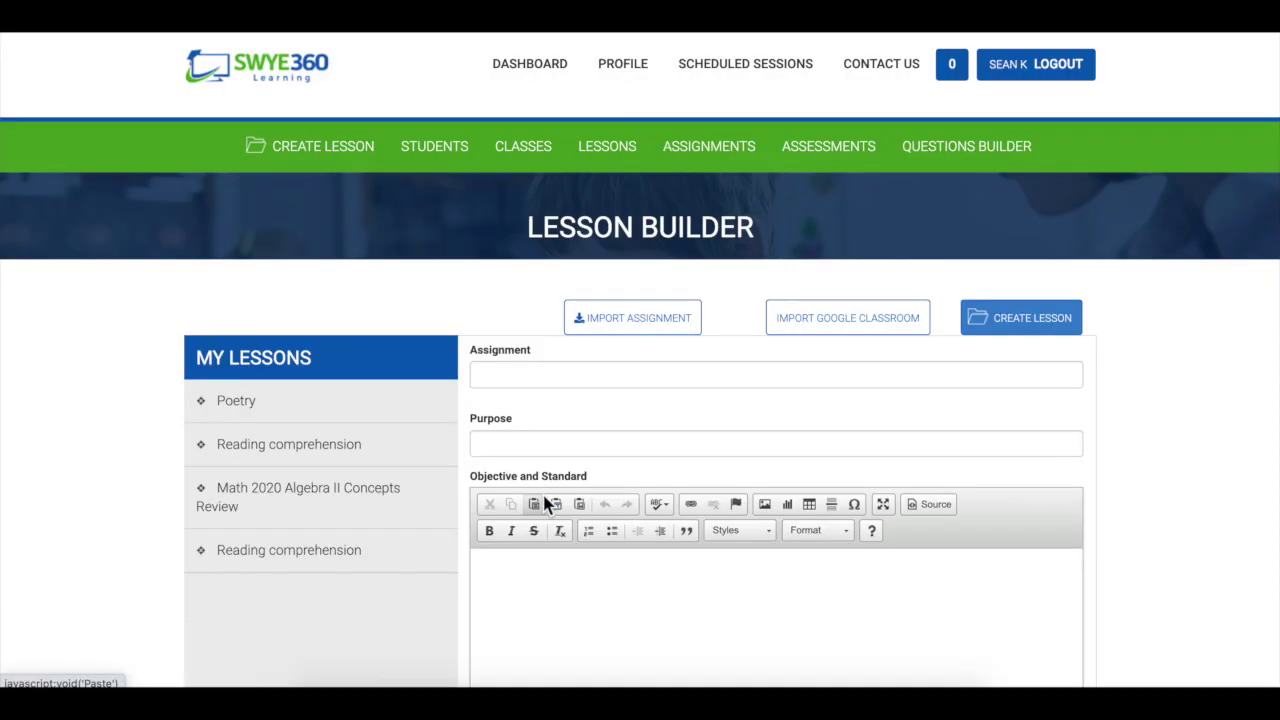
scroll(543, 502, "down", 1)
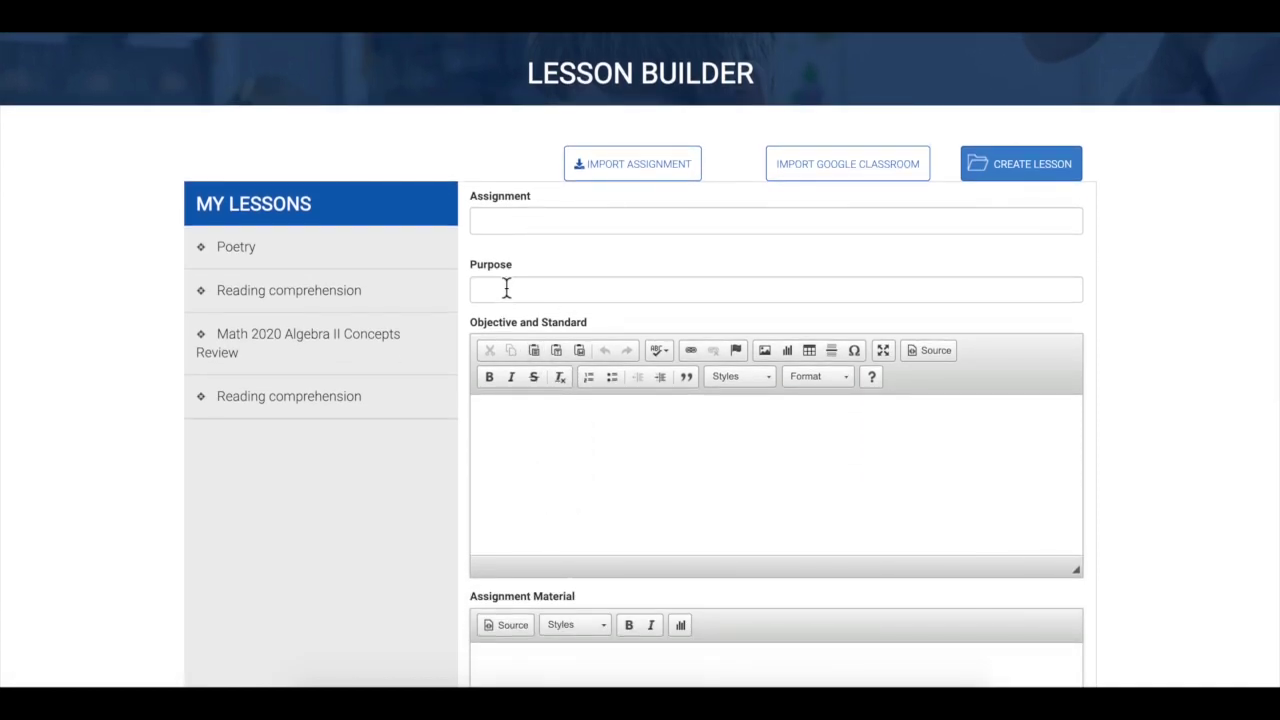
scroll(569, 434, "down", 1)
scroll(569, 434, "down", 1)
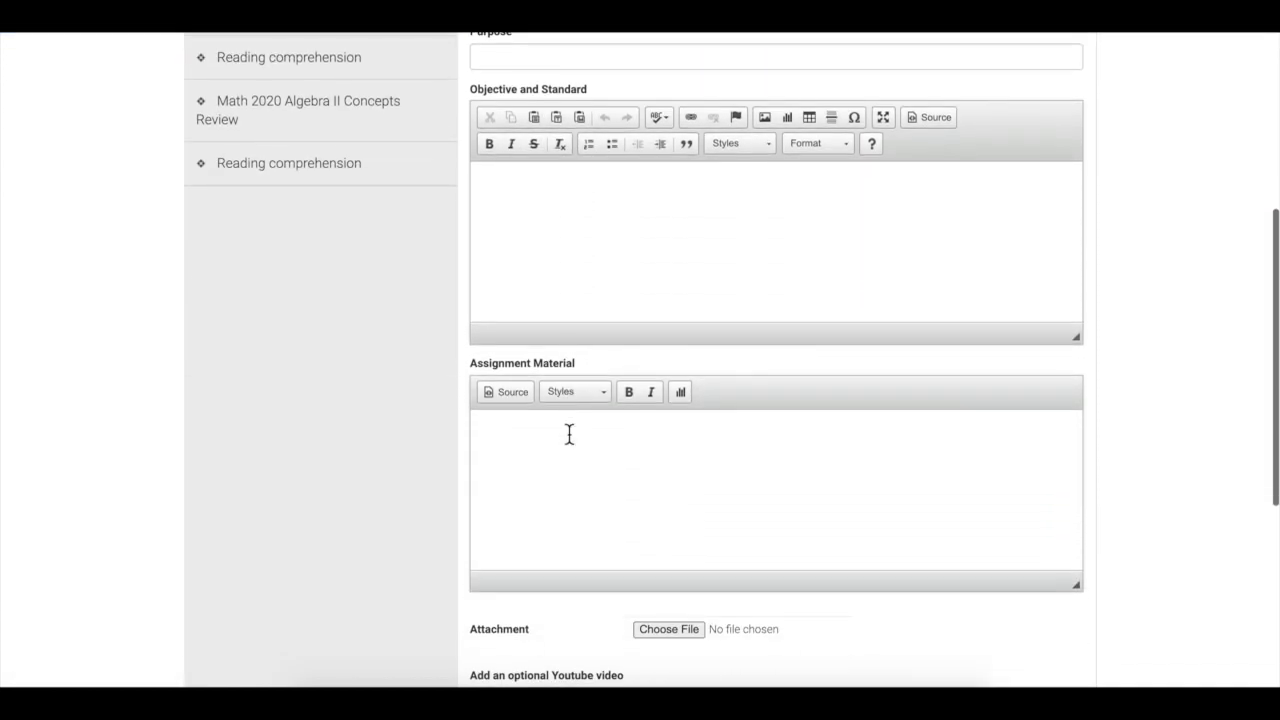
scroll(565, 532, "down", 2)
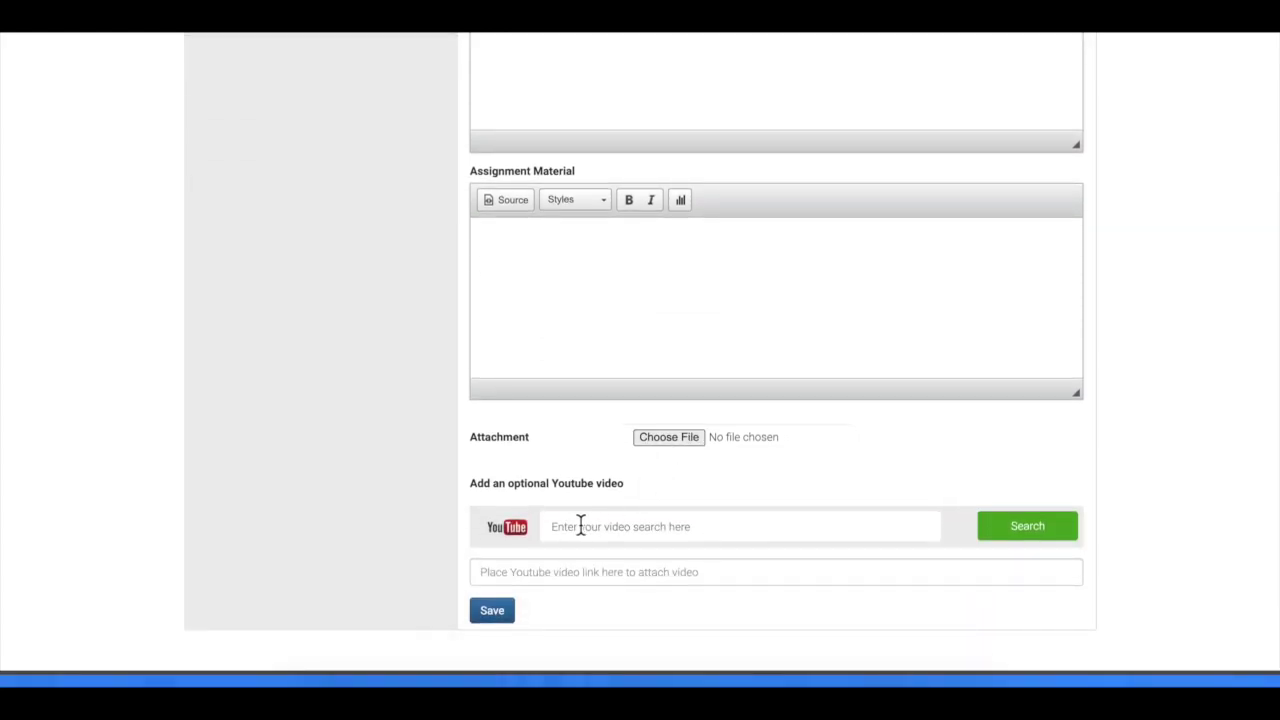
scroll(641, 538, "up", 6)
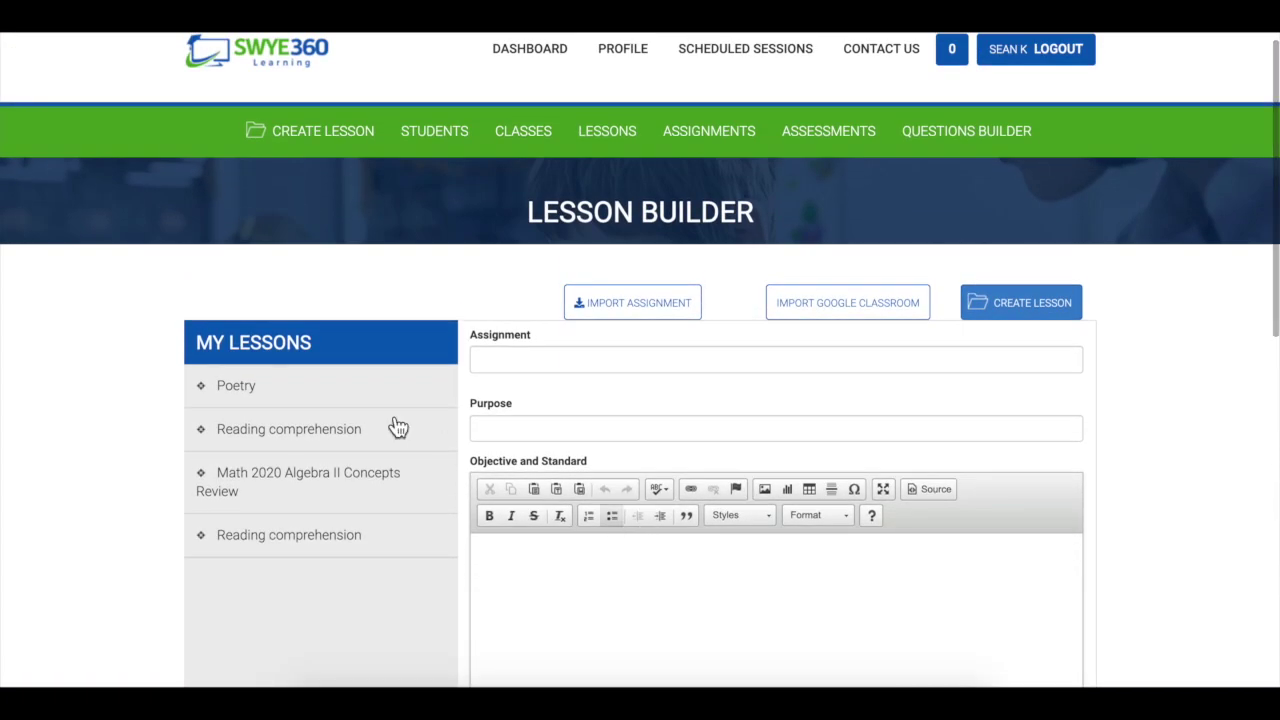
Open a blank assessment form for the Poetry lesson, examine its title, description, state, subject and grade fields, and return to the lesson.
left_click(228, 390)
scroll(616, 524, "down", 3)
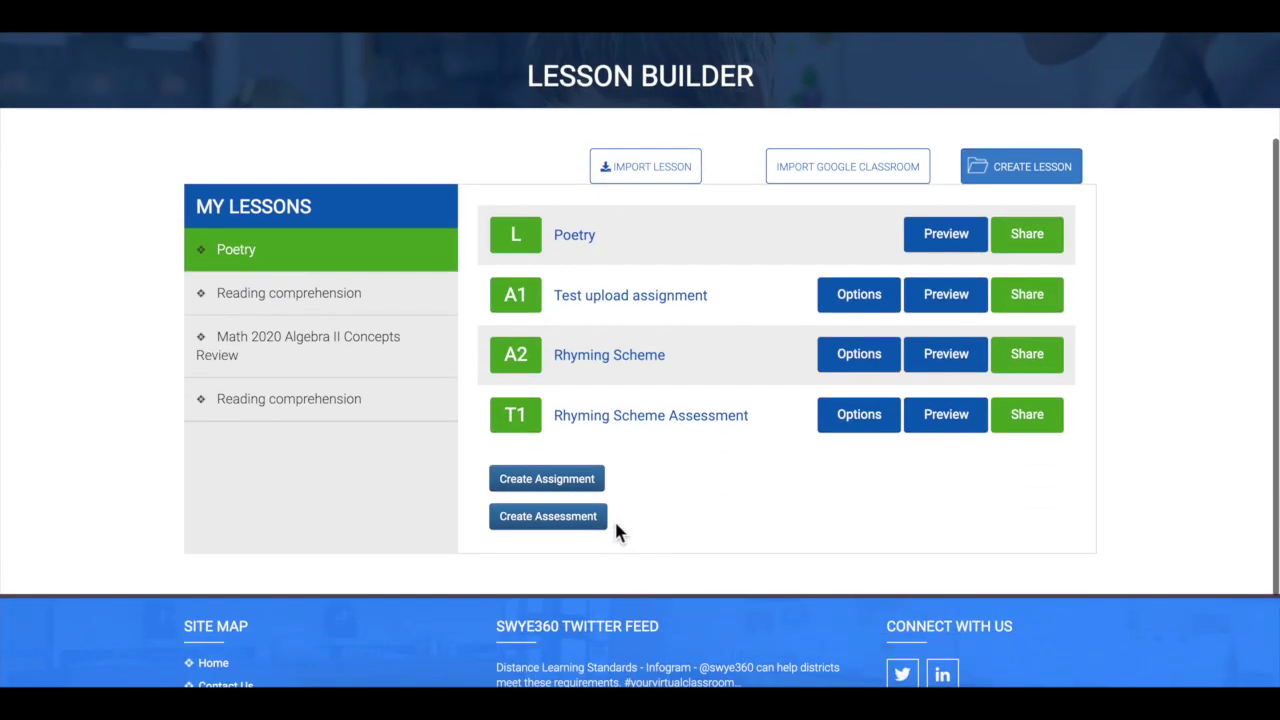
left_click(567, 528)
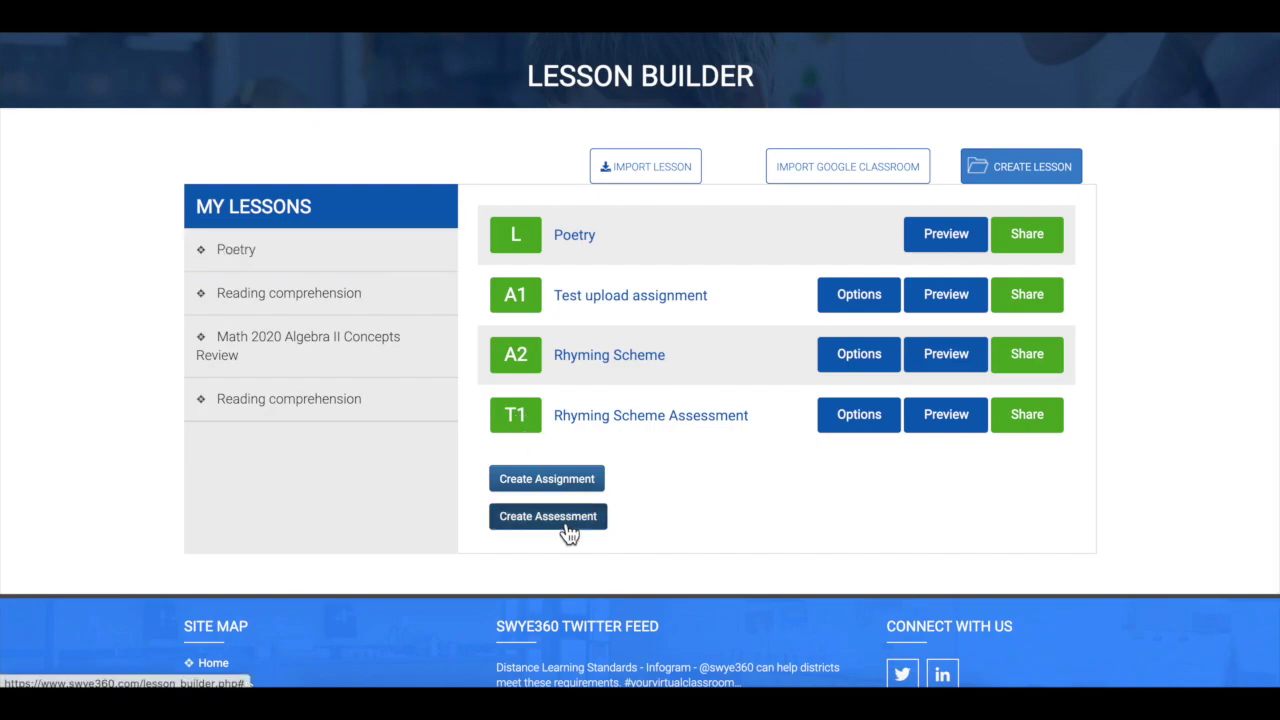
scroll(562, 523, "down", 3)
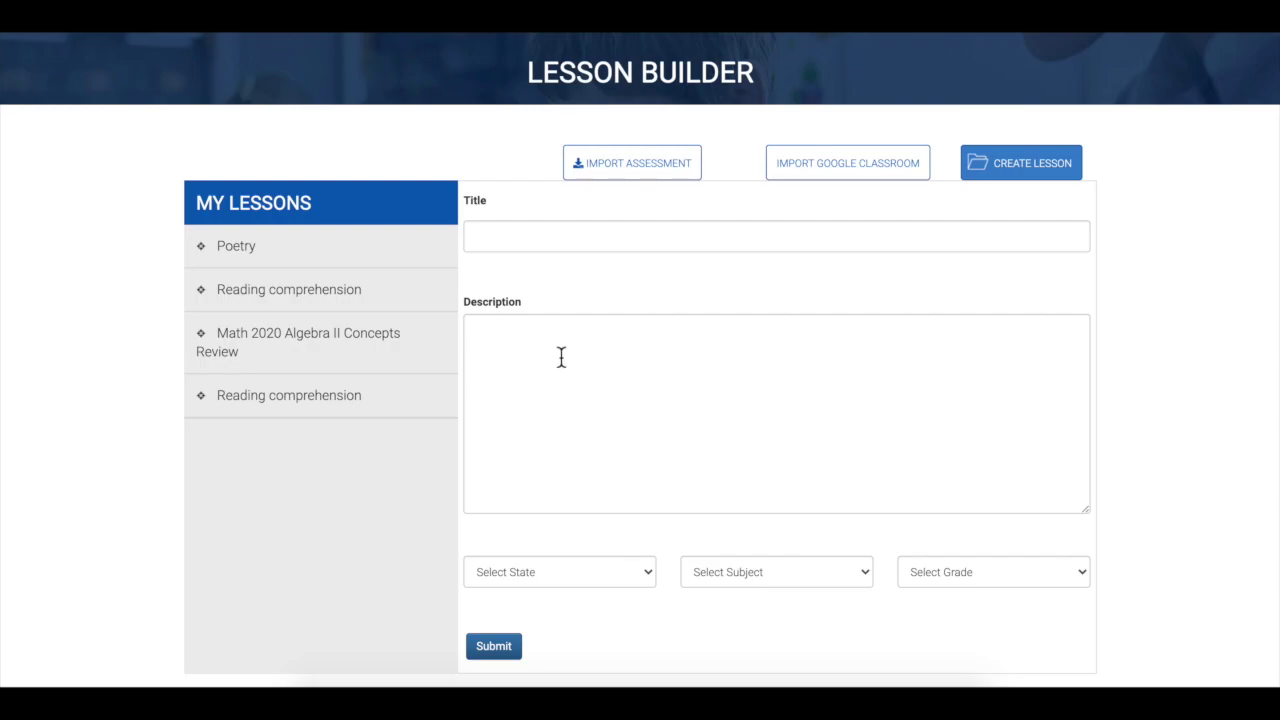
scroll(561, 357, "down", 3)
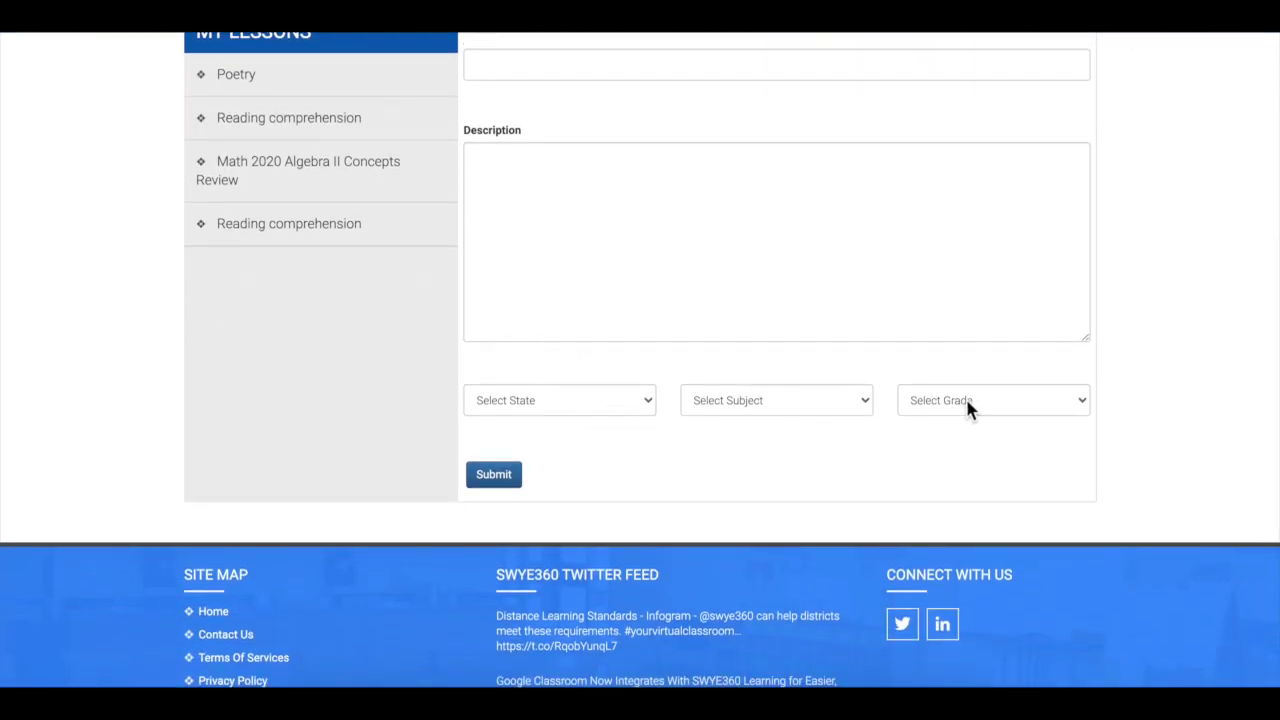
scroll(584, 318, "up", 2)
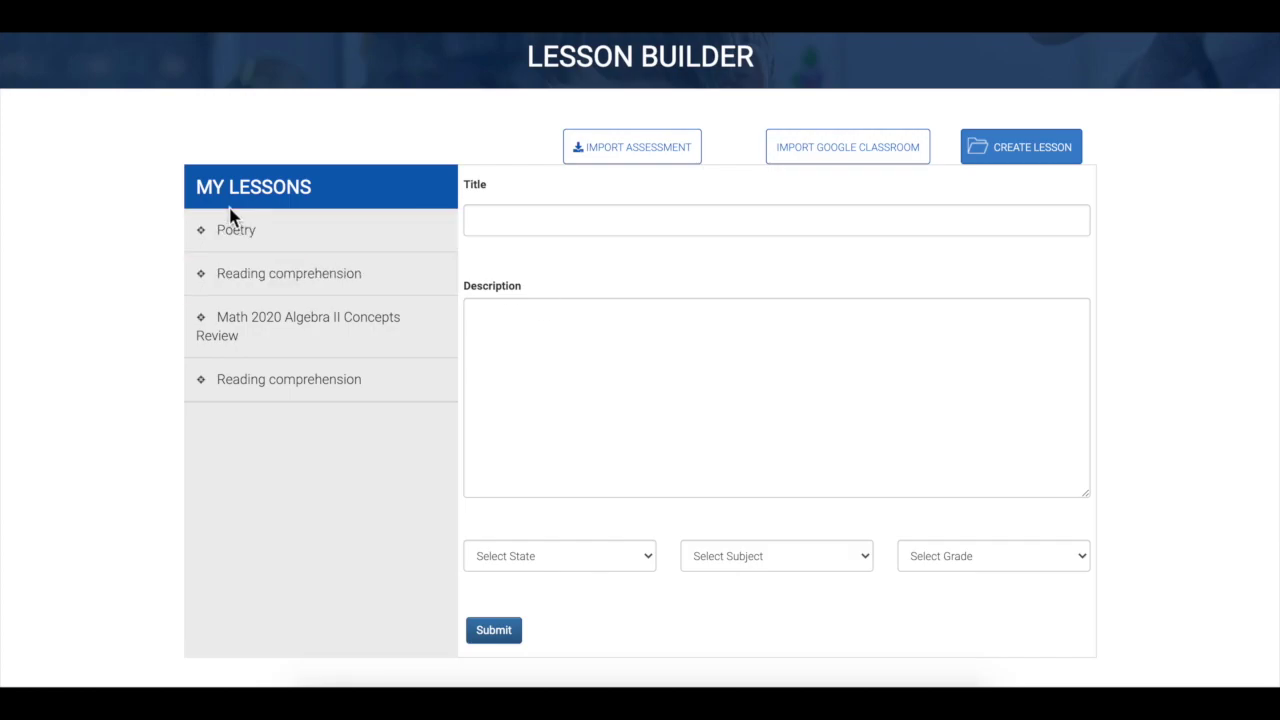
left_click(282, 234)
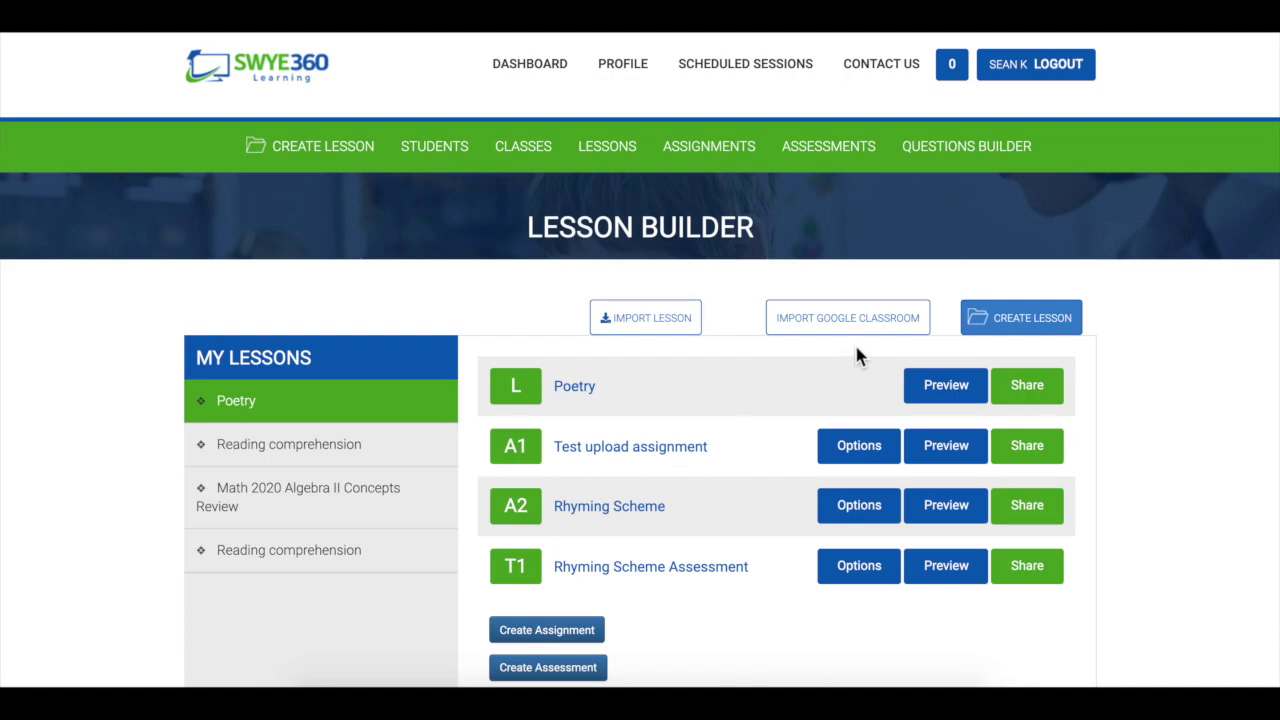
Open the Questions Builder and examine the Select, Drag and Drop, Fill In, Graphing and Other question templates.
left_click(966, 160)
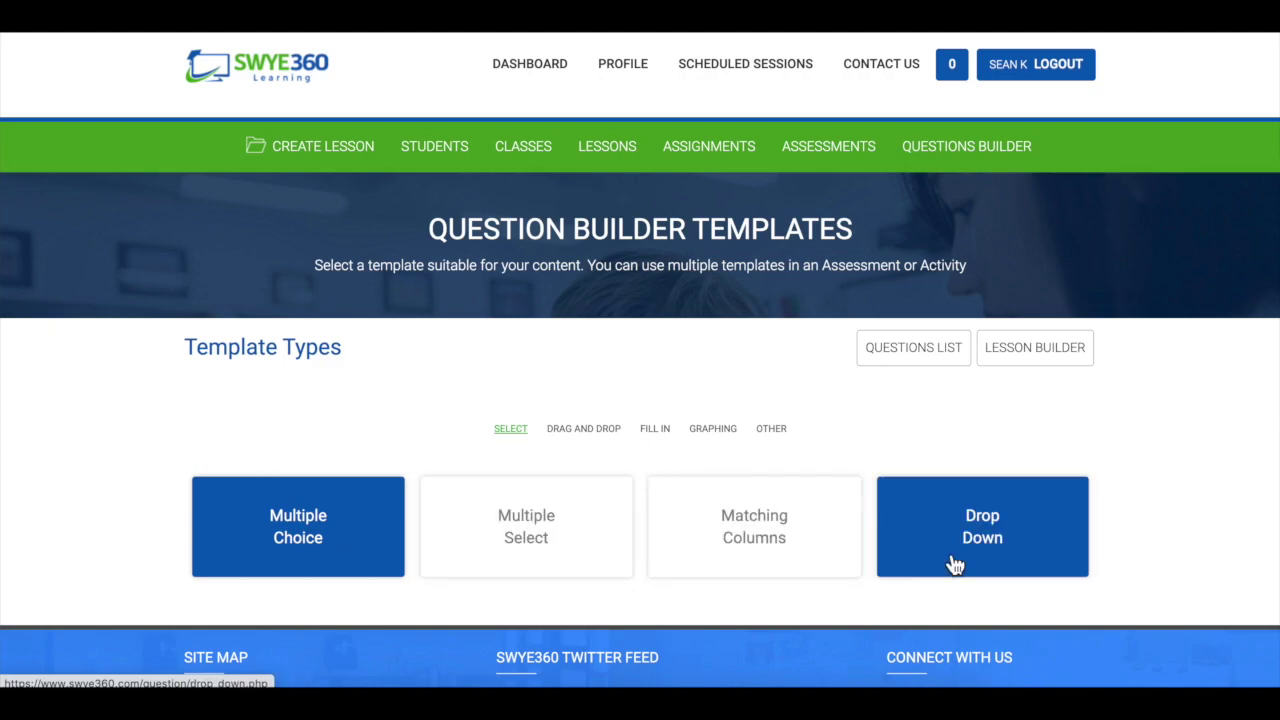
left_click(592, 432)
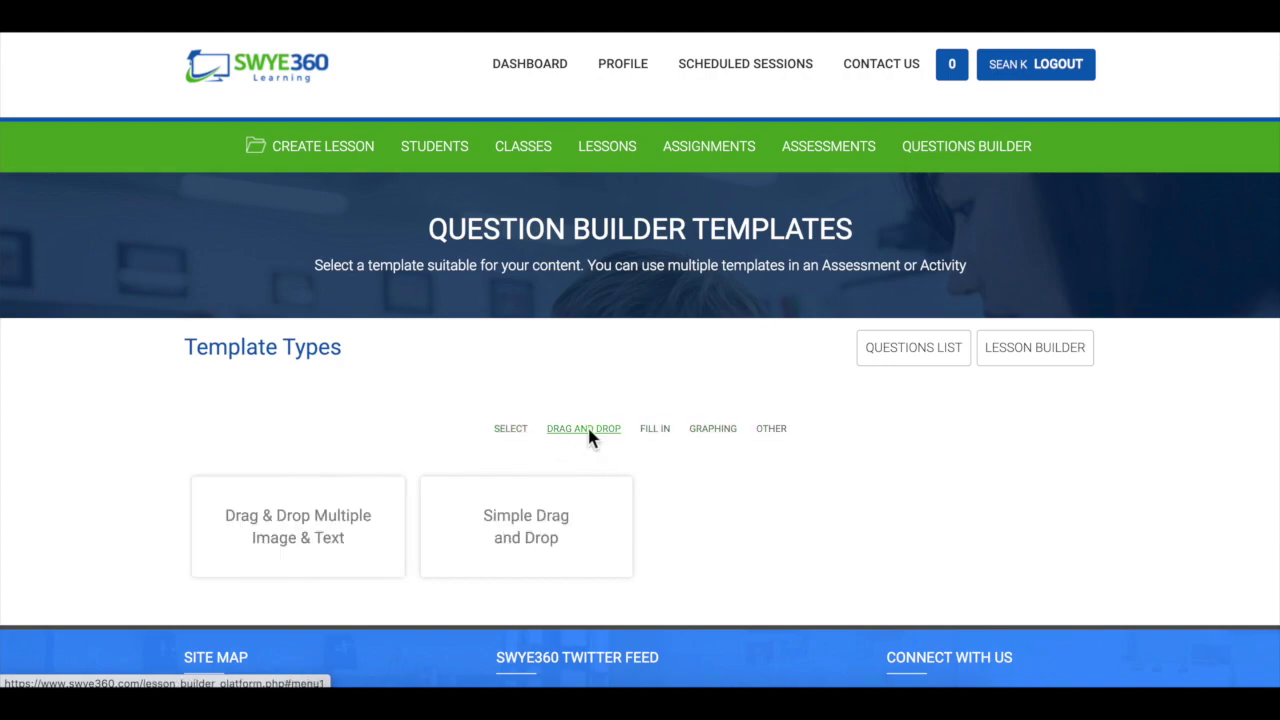
left_click(656, 432)
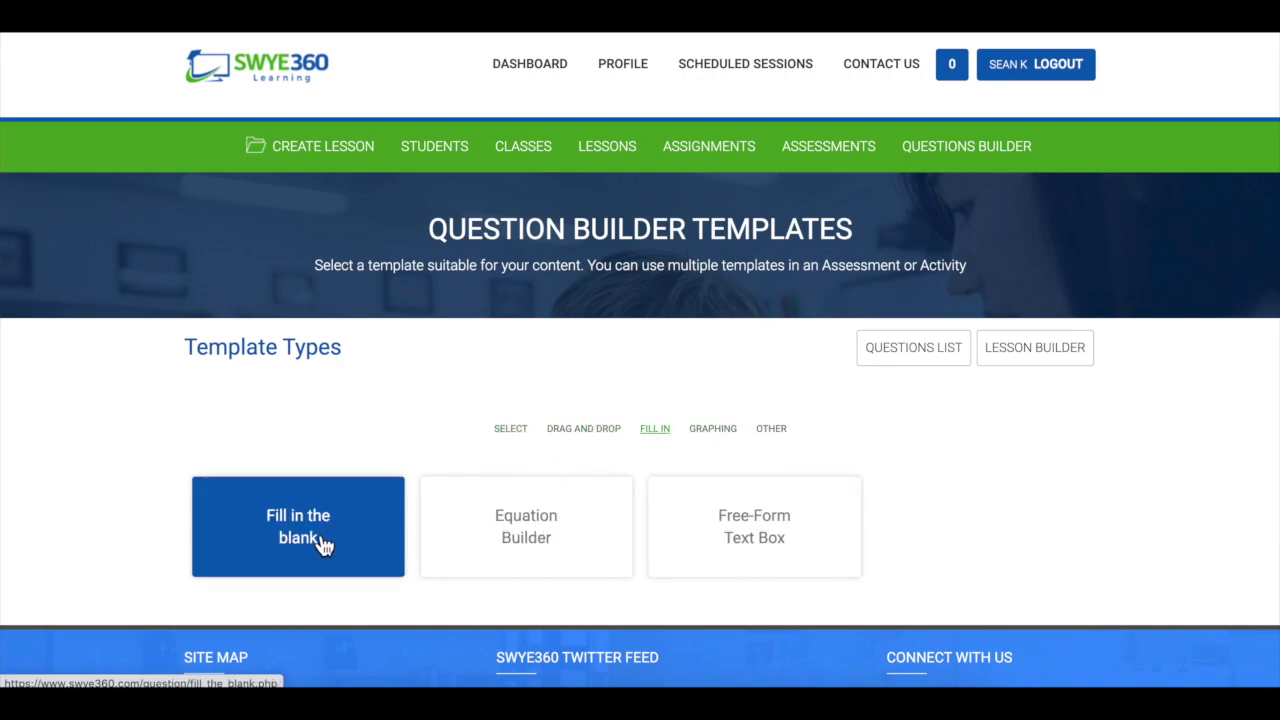
left_click(727, 442)
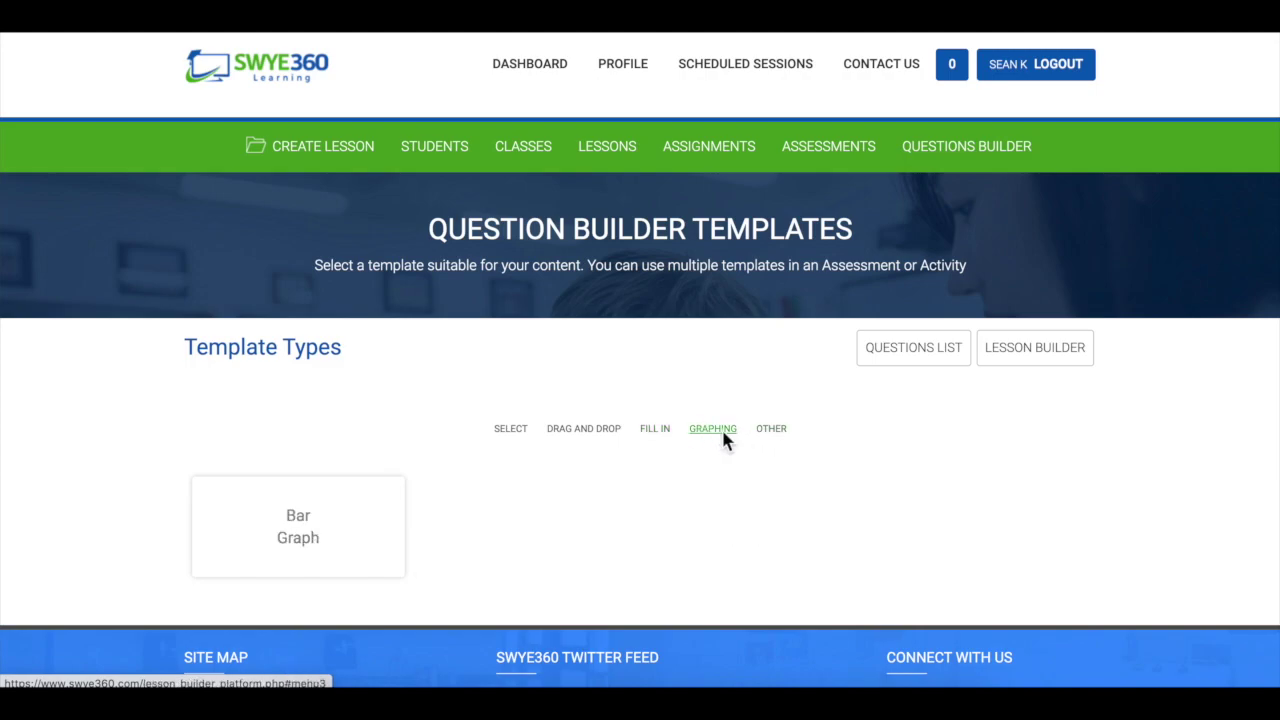
left_click(774, 431)
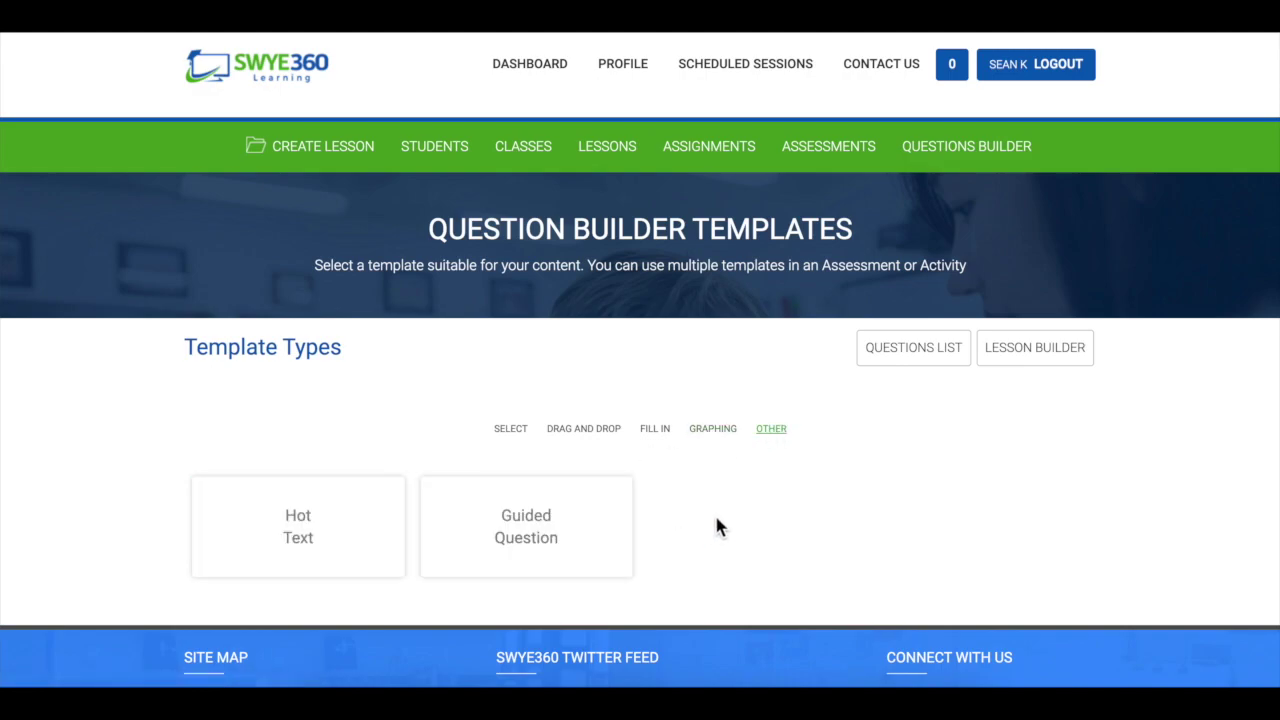
left_click(515, 437)
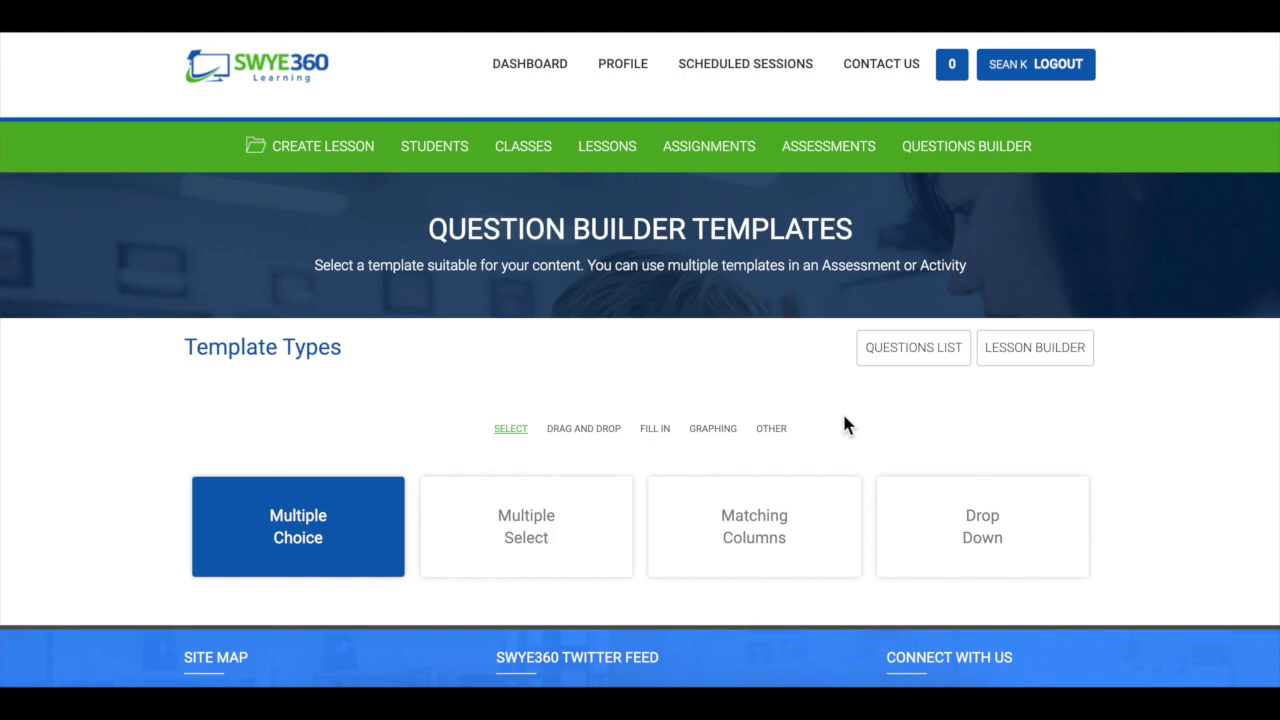
Open the list of created questions and examine its entries, filters and import options.
left_click(922, 352)
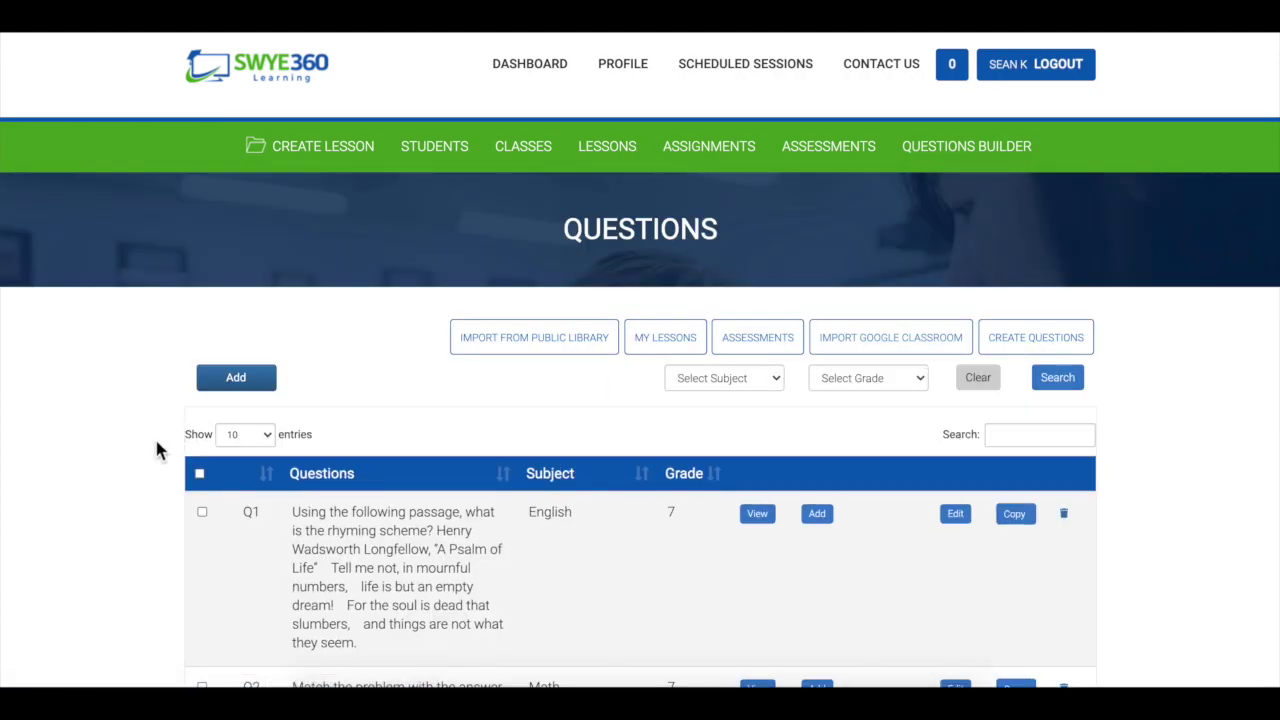
scroll(409, 568, "down", 1)
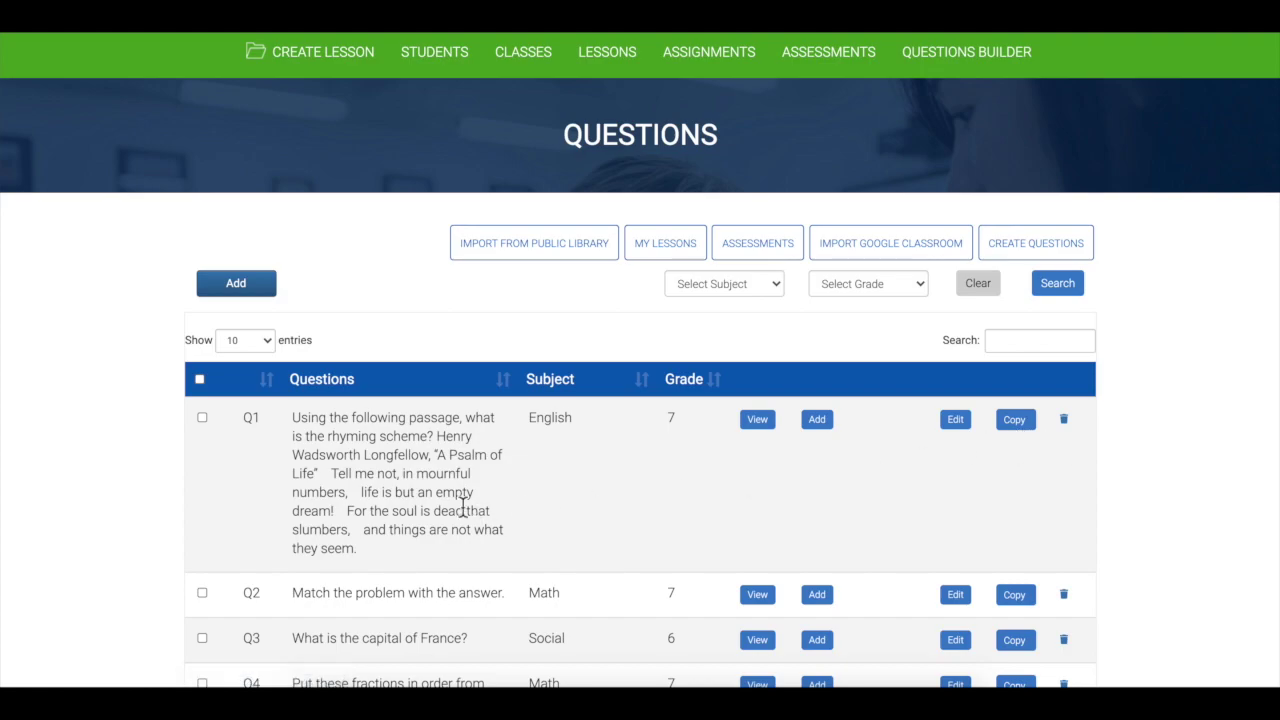
scroll(652, 165, "up", 1)
Open the lessons list, go to My Lessons and display the contents of the Poetry lesson.
left_click(620, 150)
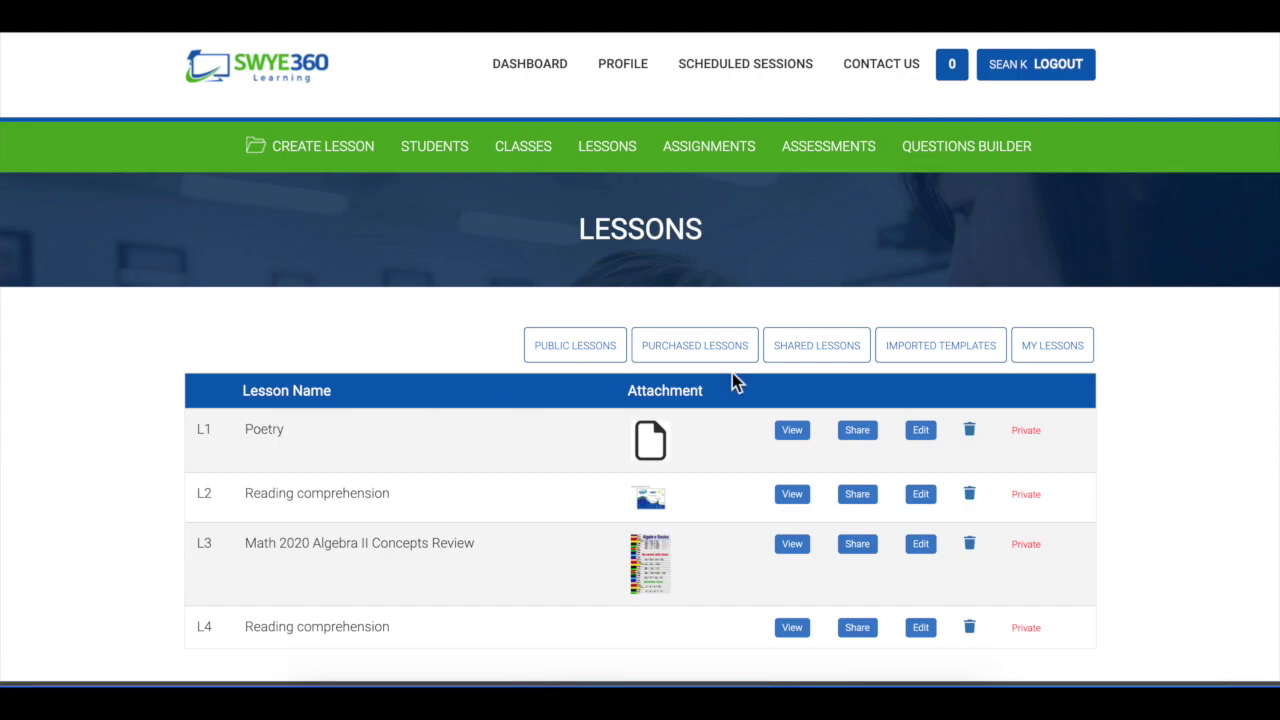
left_click(1072, 356)
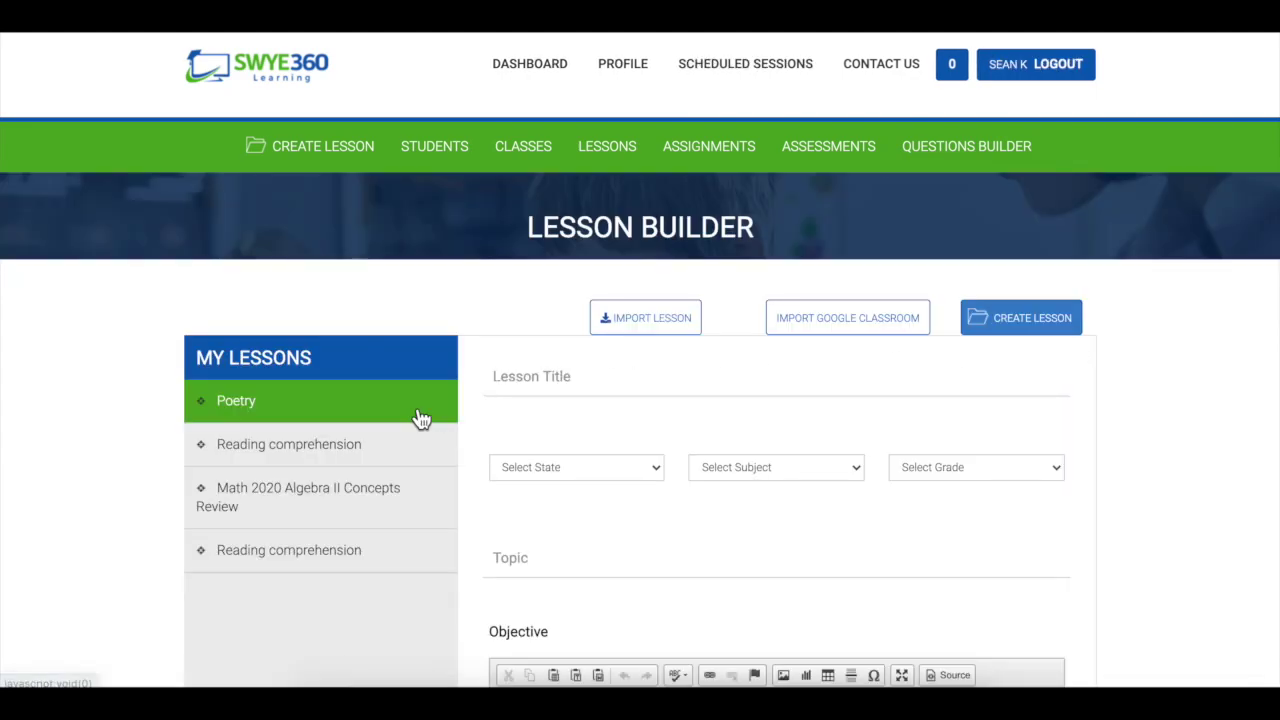
left_click(300, 418)
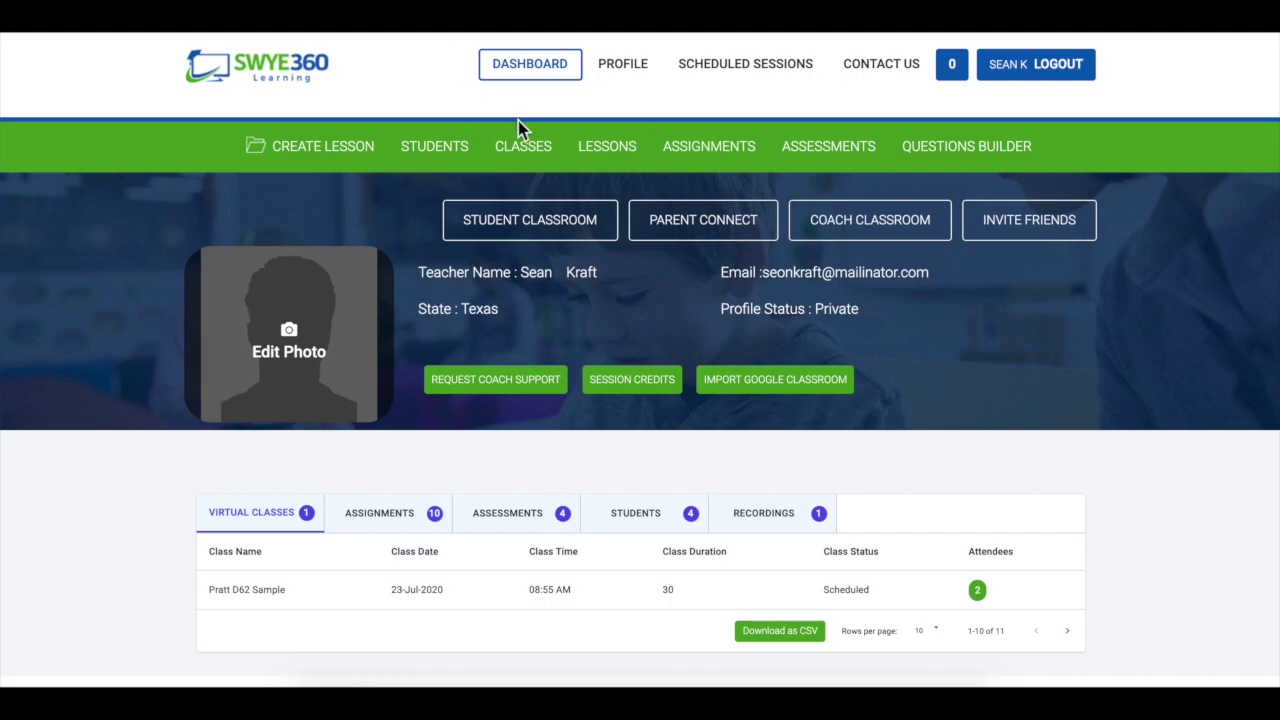
Open the classes page and examine each class's student details, scheduled call, edit and message options.
left_click(526, 159)
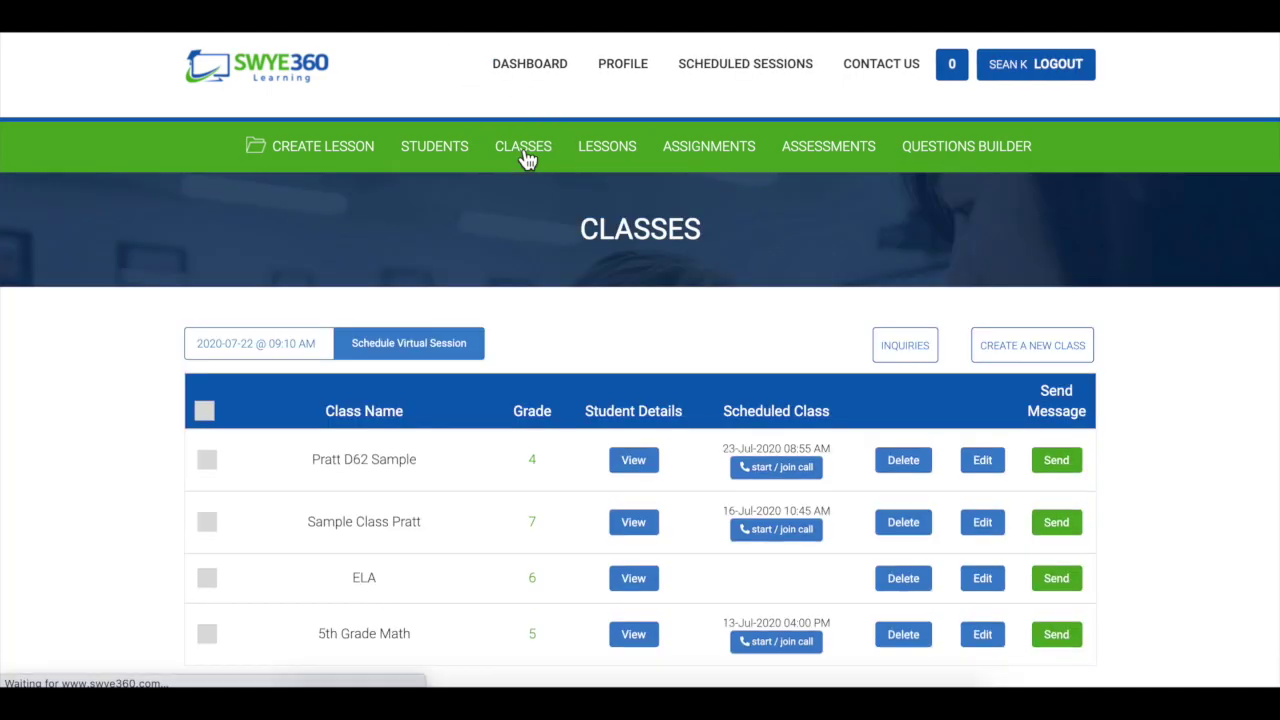
scroll(391, 465, "down", 1)
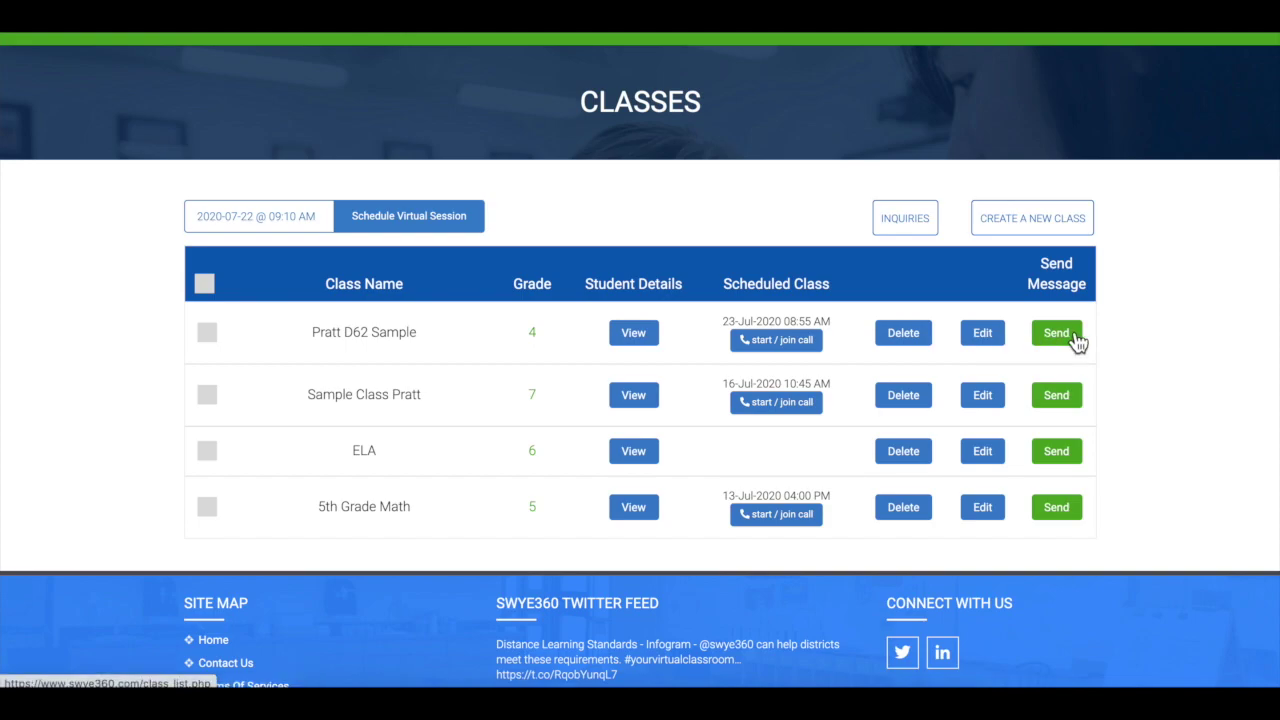
scroll(1076, 341, "up", 2)
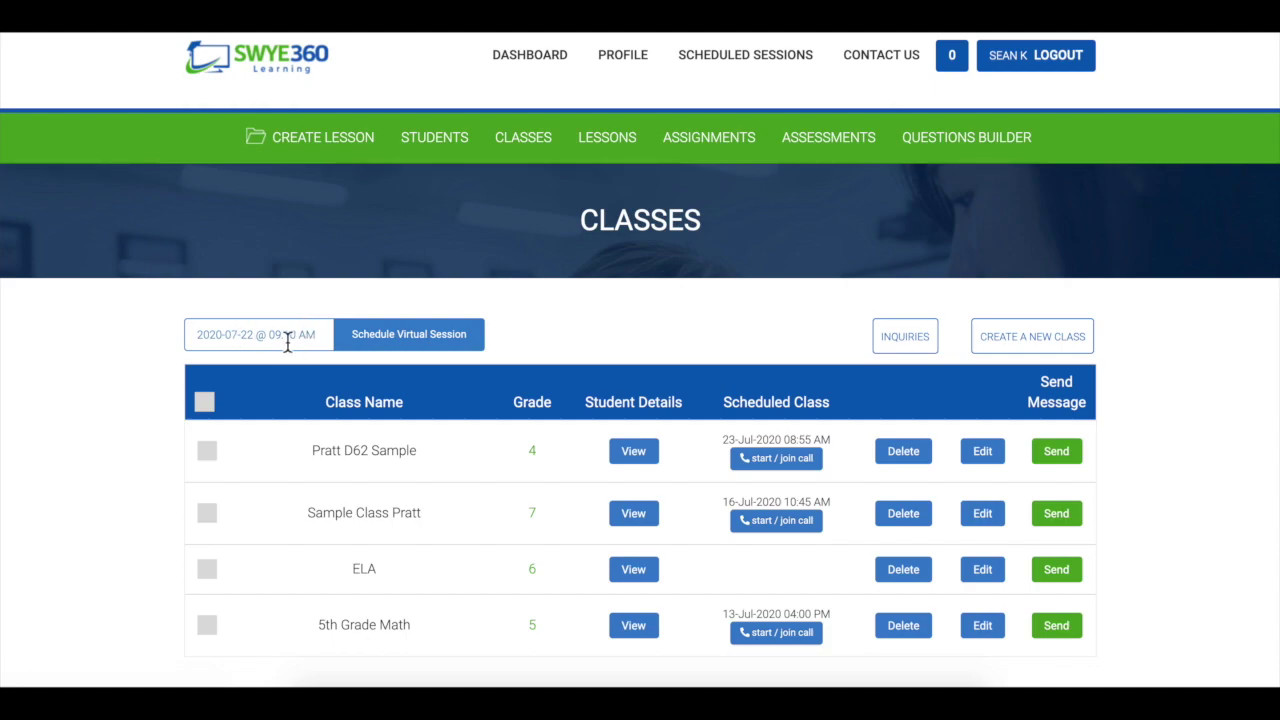
Set the virtual session's date and time to 2020-07-22 @ 09:15 AM.
left_click(287, 341)
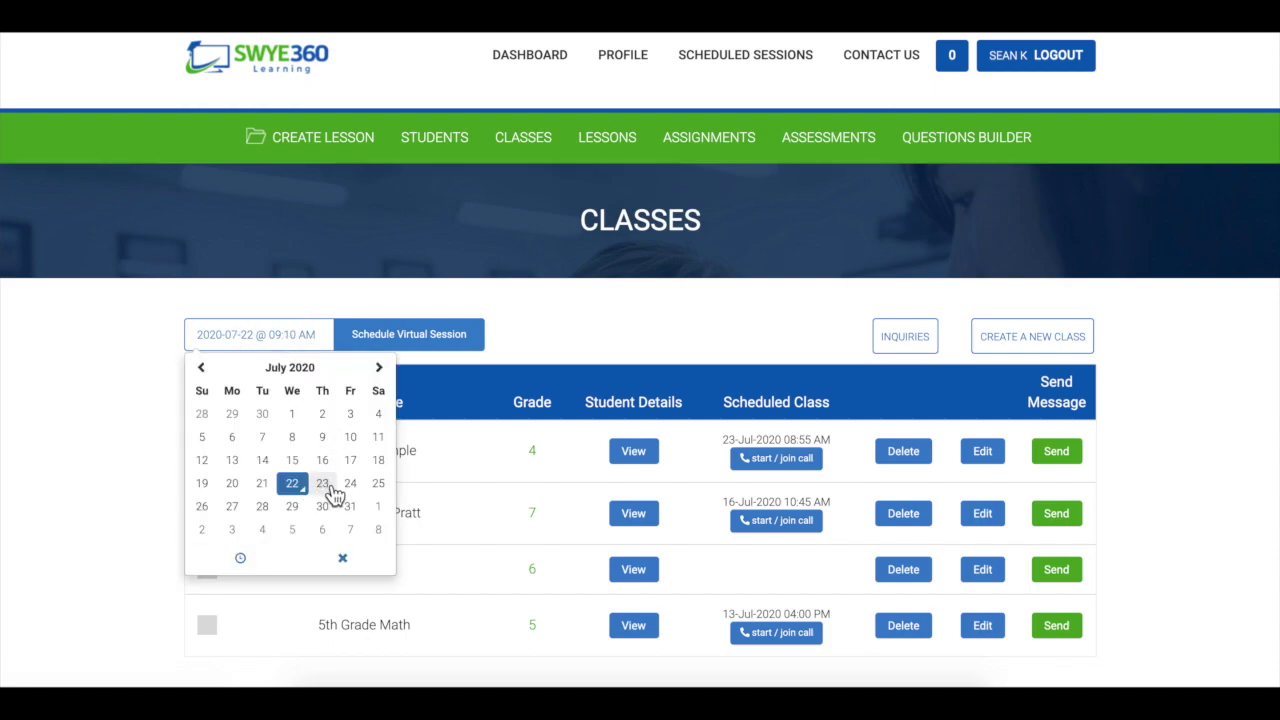
double_click(296, 338)
key("BackSpace")
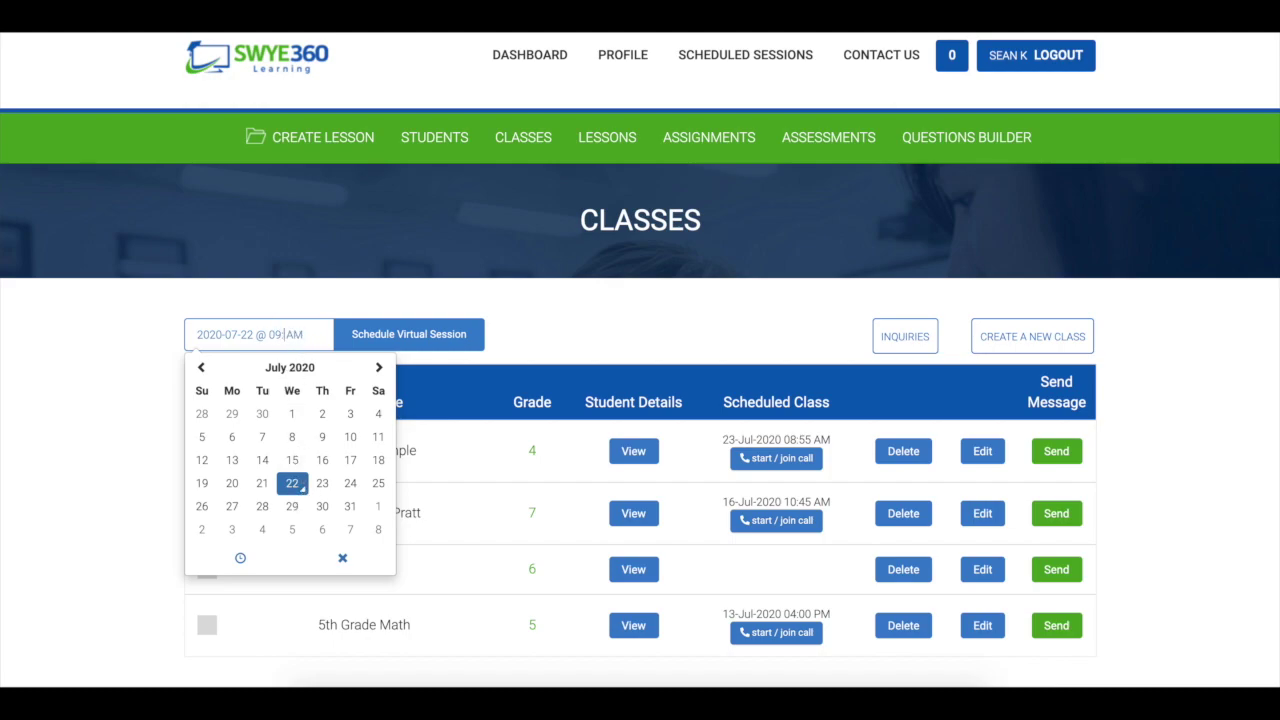
type("15")
left_click(535, 322)
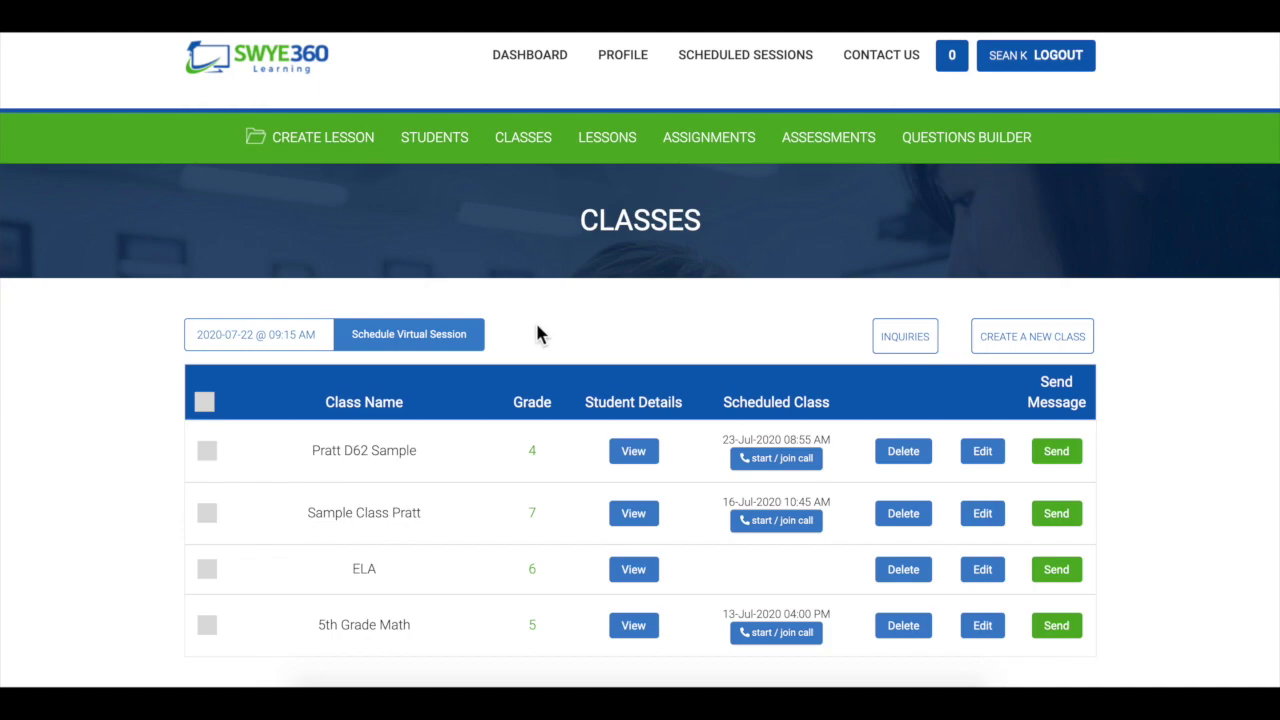
Schedule a virtual session for the Pratt D62 Sample class with an expected maximum duration of 30 minutes.
left_click(209, 455)
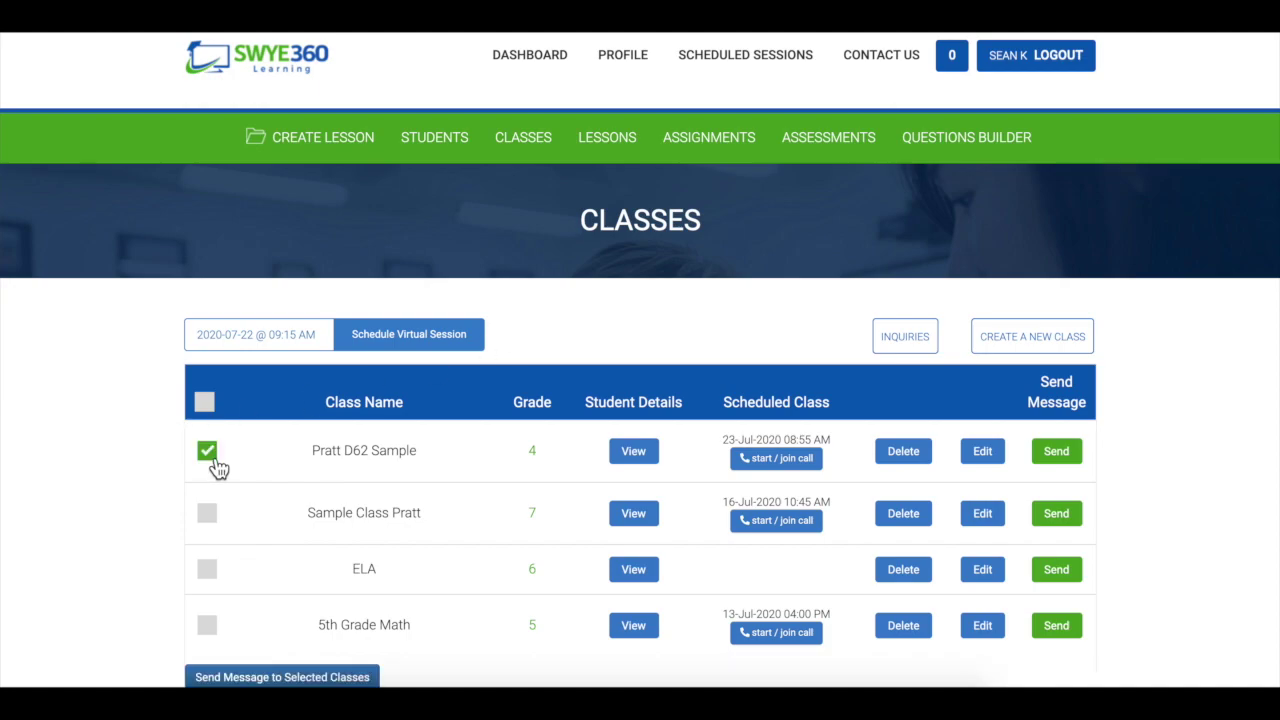
left_click(427, 340)
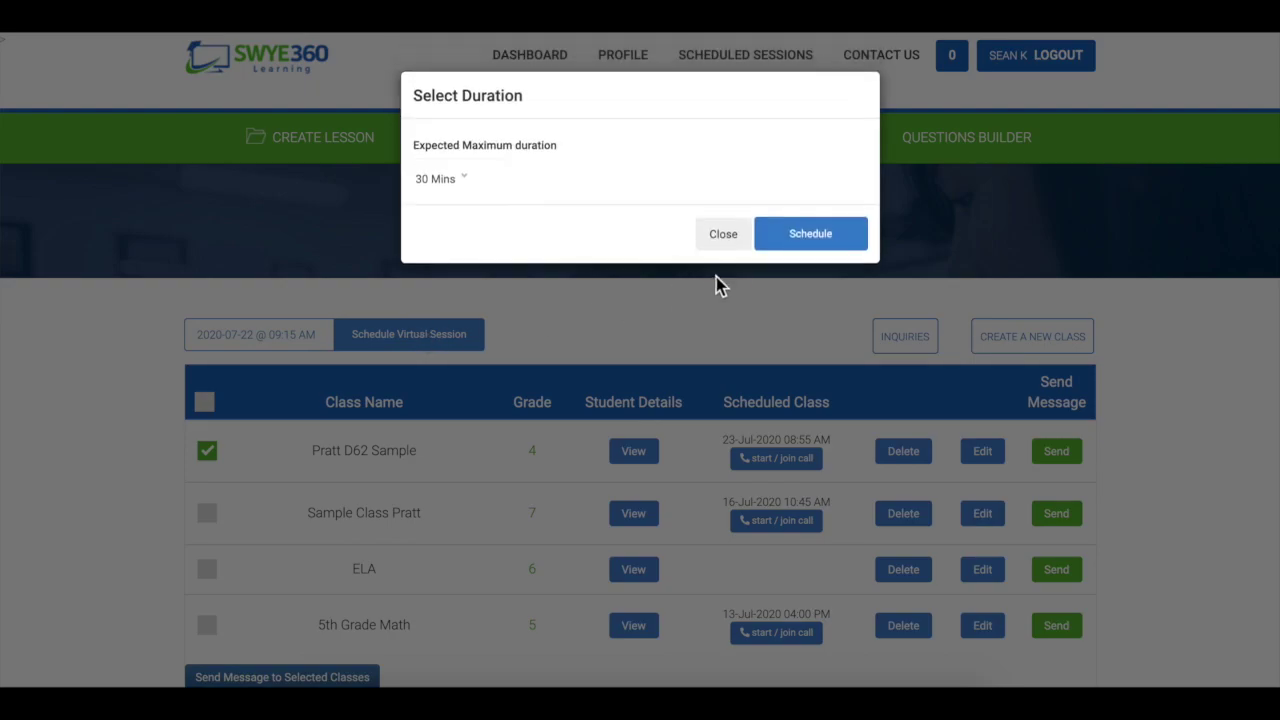
left_click(477, 189)
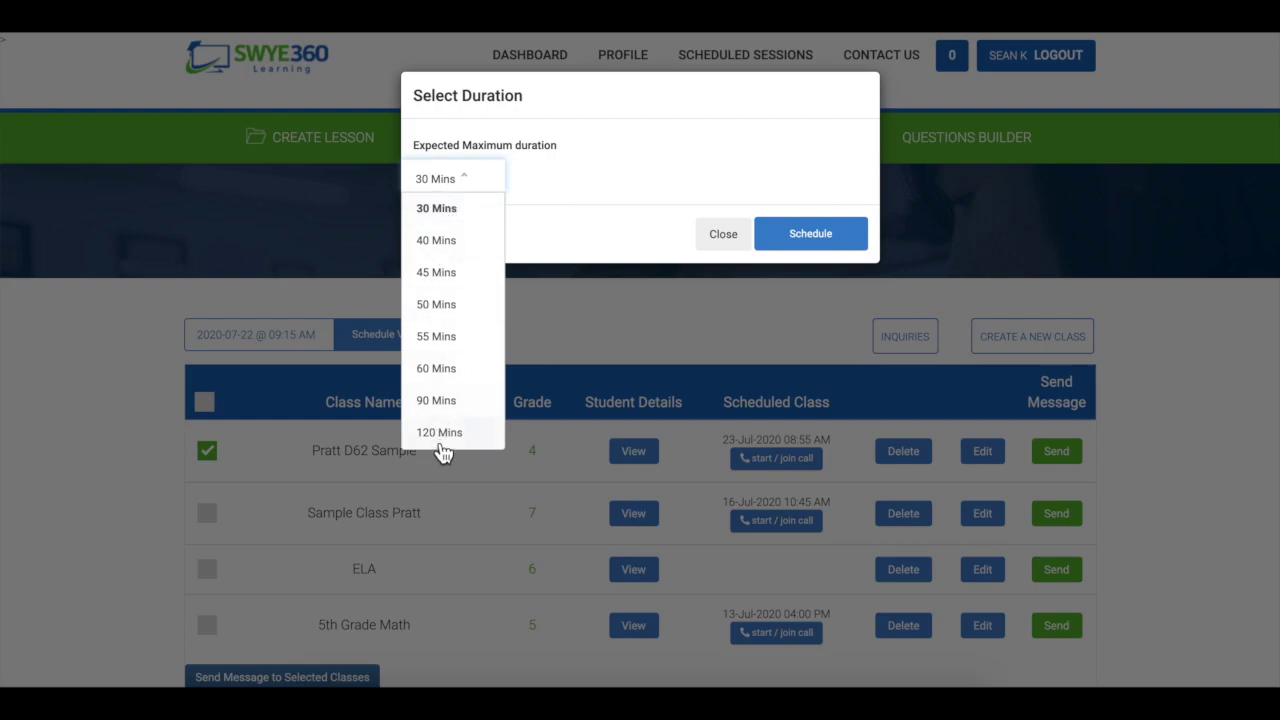
left_click(430, 208)
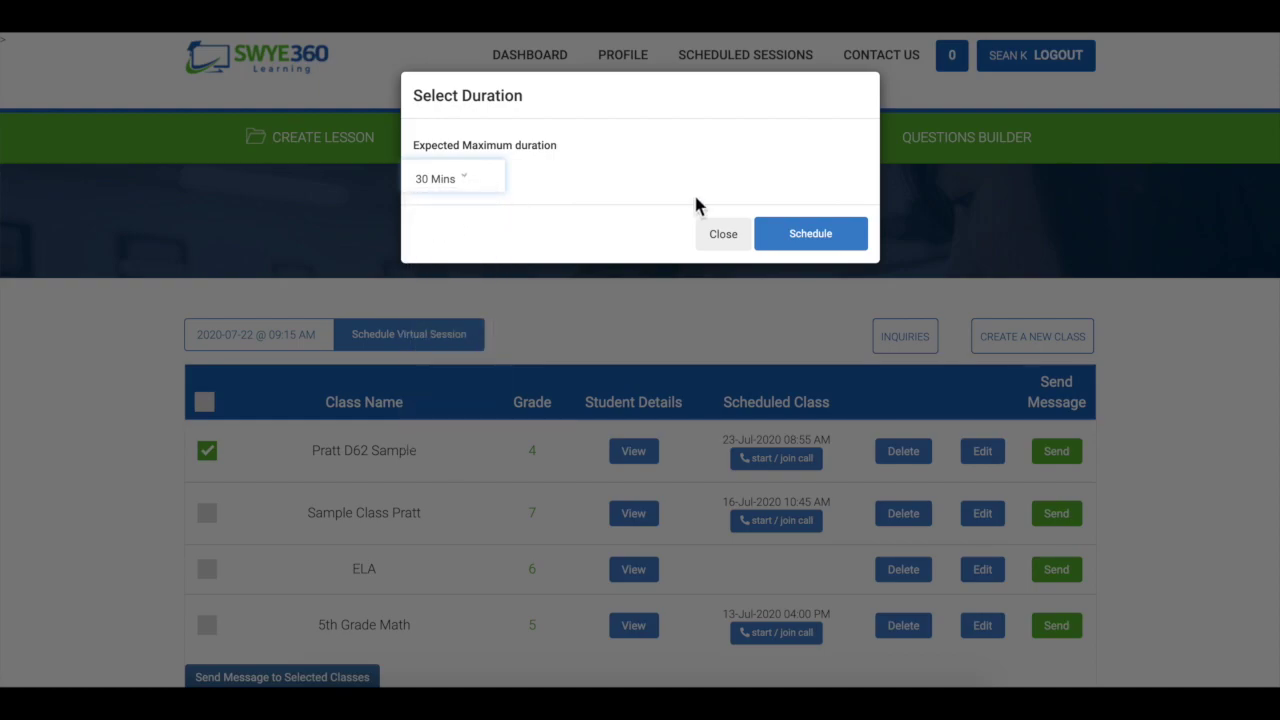
left_click(820, 236)
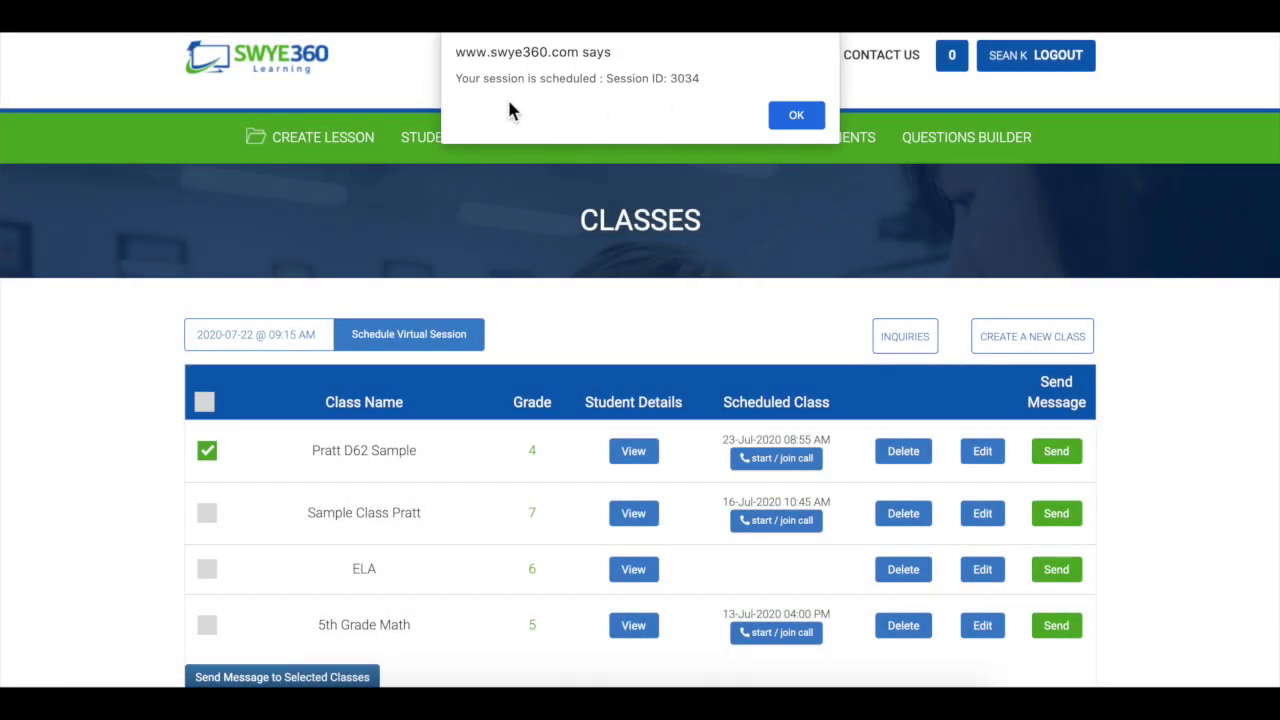
left_click(796, 115)
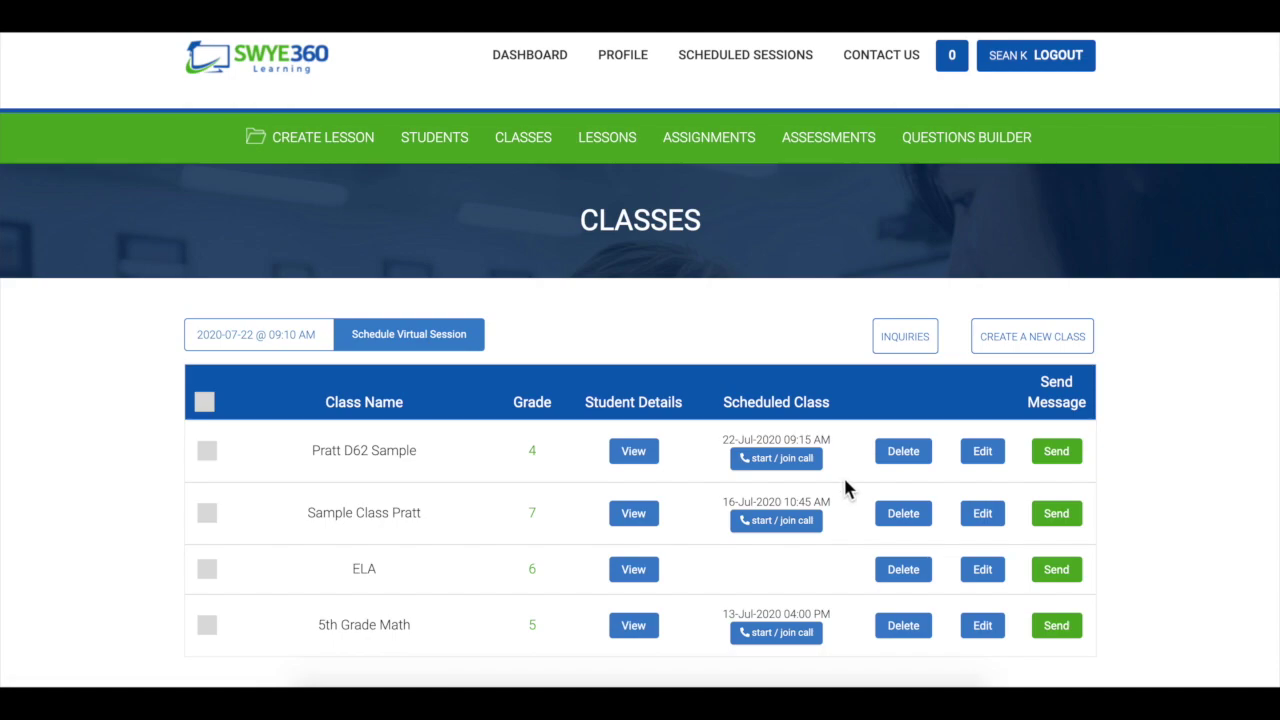
Join the Pratt D62 Sample class call with microphone audio and confirm the echo test.
left_click(793, 472)
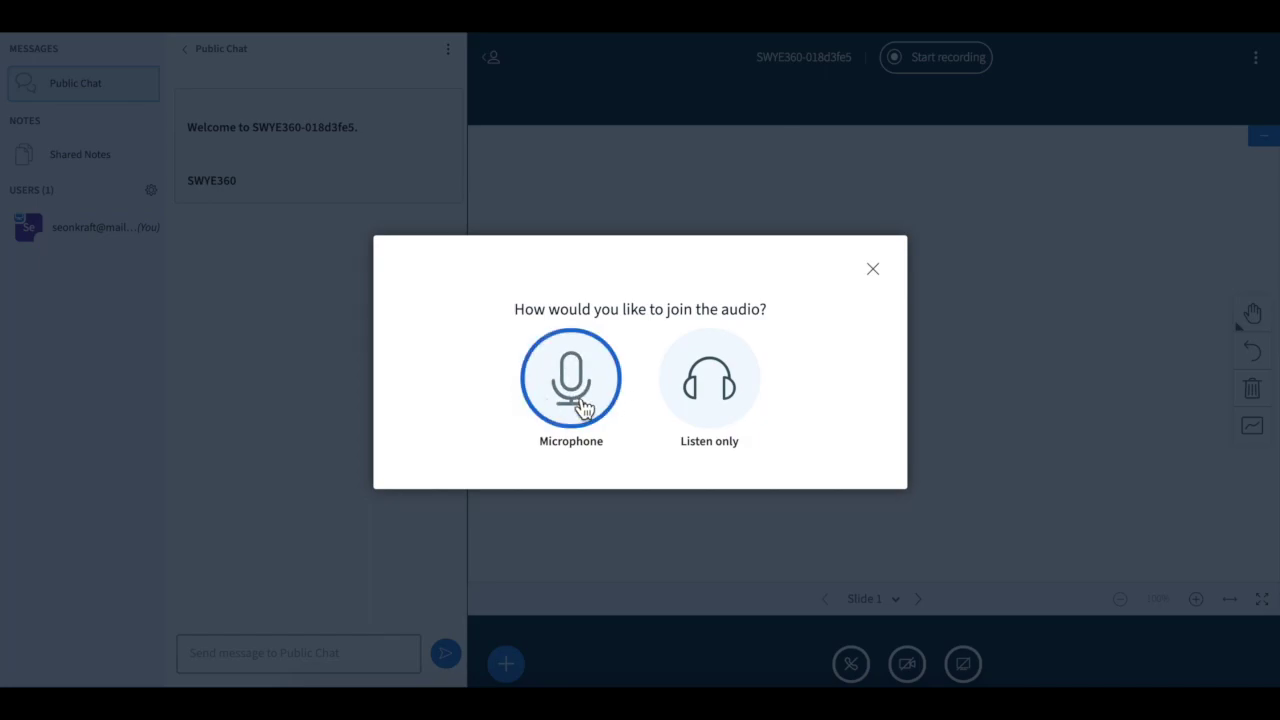
left_click(576, 368)
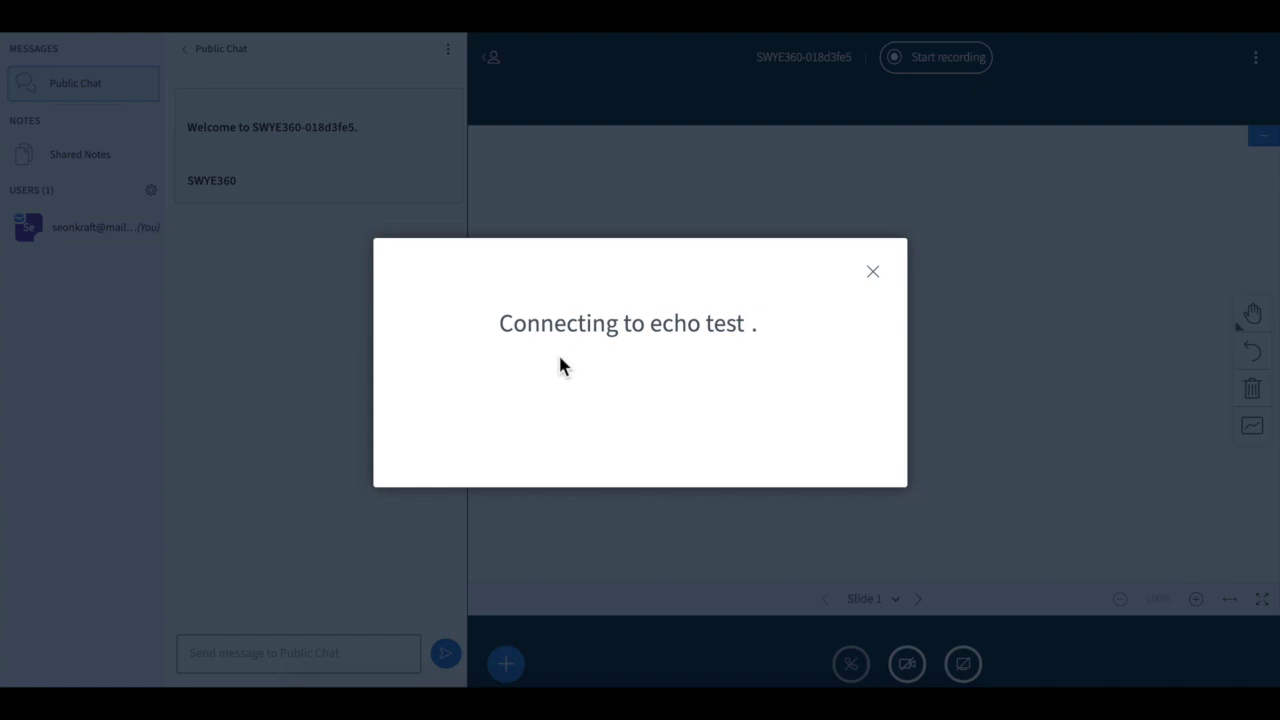
left_click(580, 376)
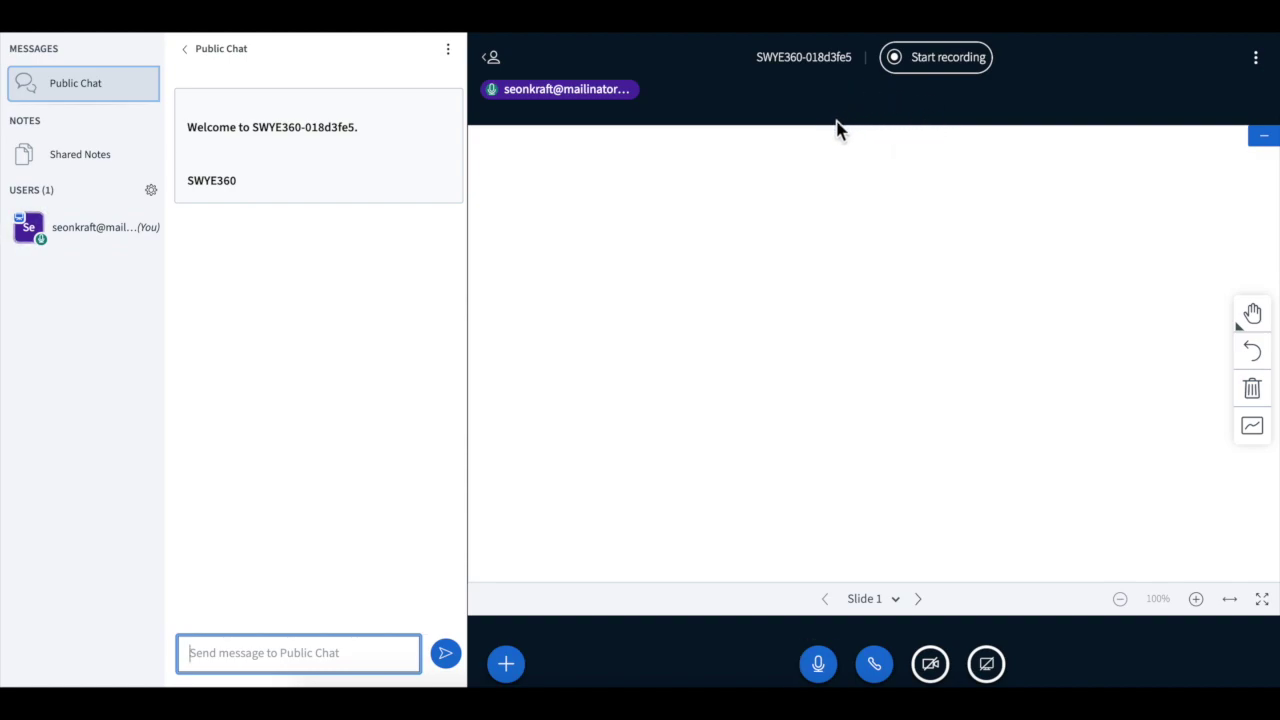
Share the webcam in the virtual classroom and stop sharing it again.
left_click(930, 668)
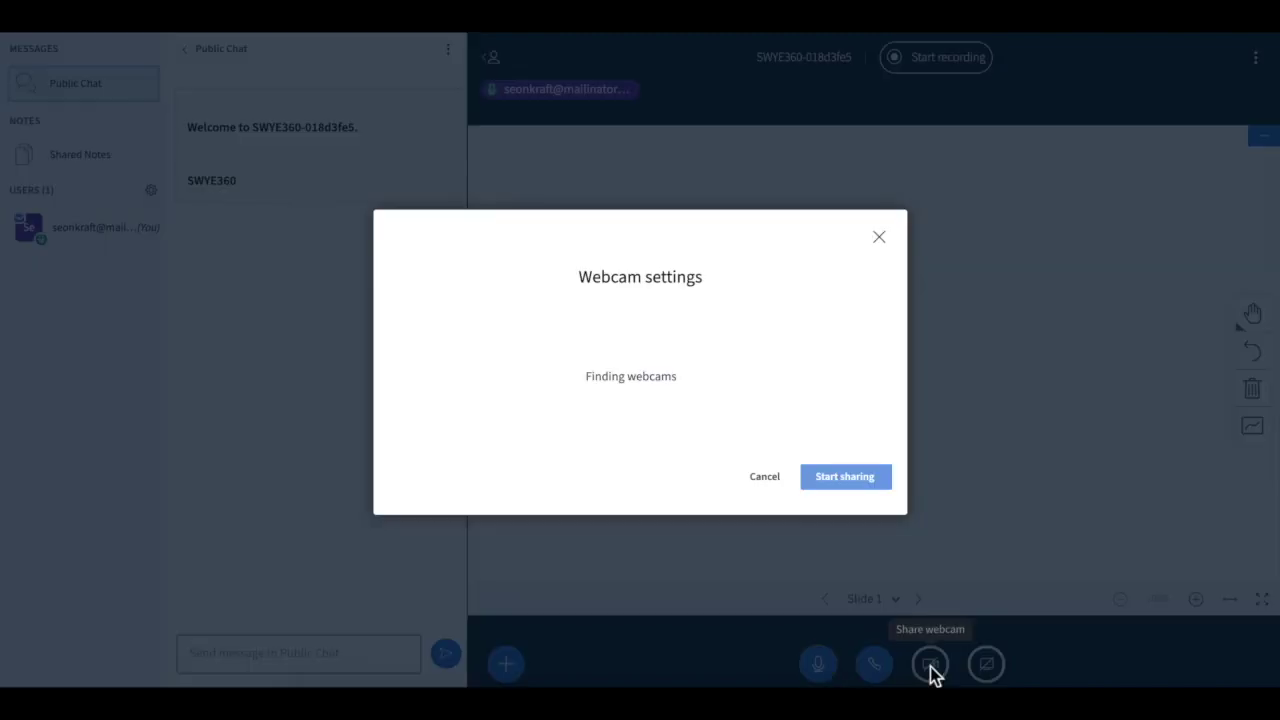
left_click(852, 479)
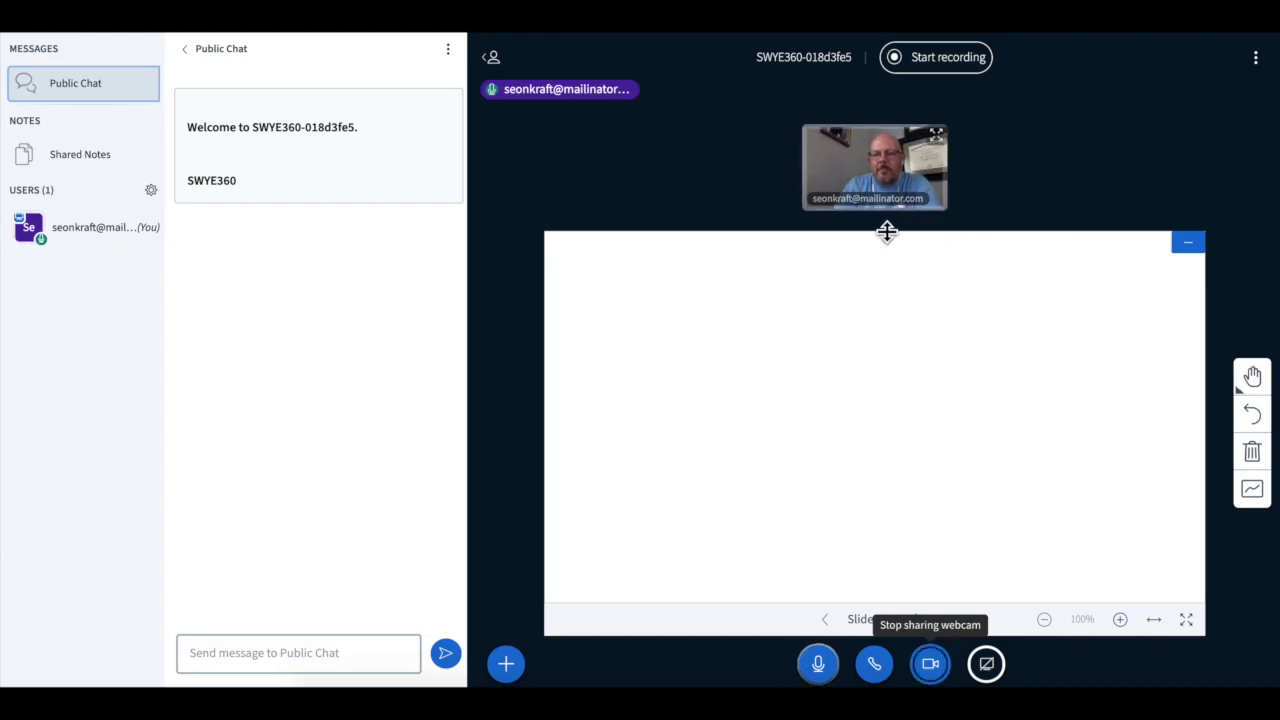
left_click(932, 665)
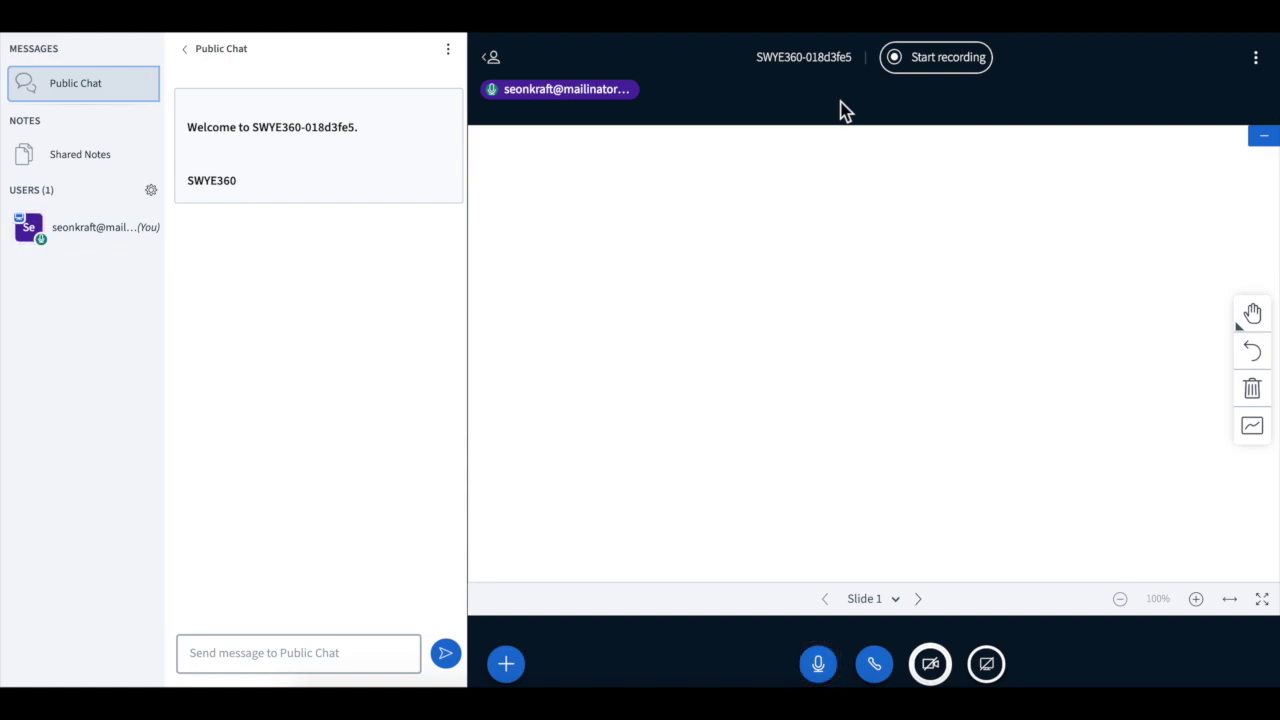
Start recording the virtual class session and confirm the recording prompt.
left_click(936, 58)
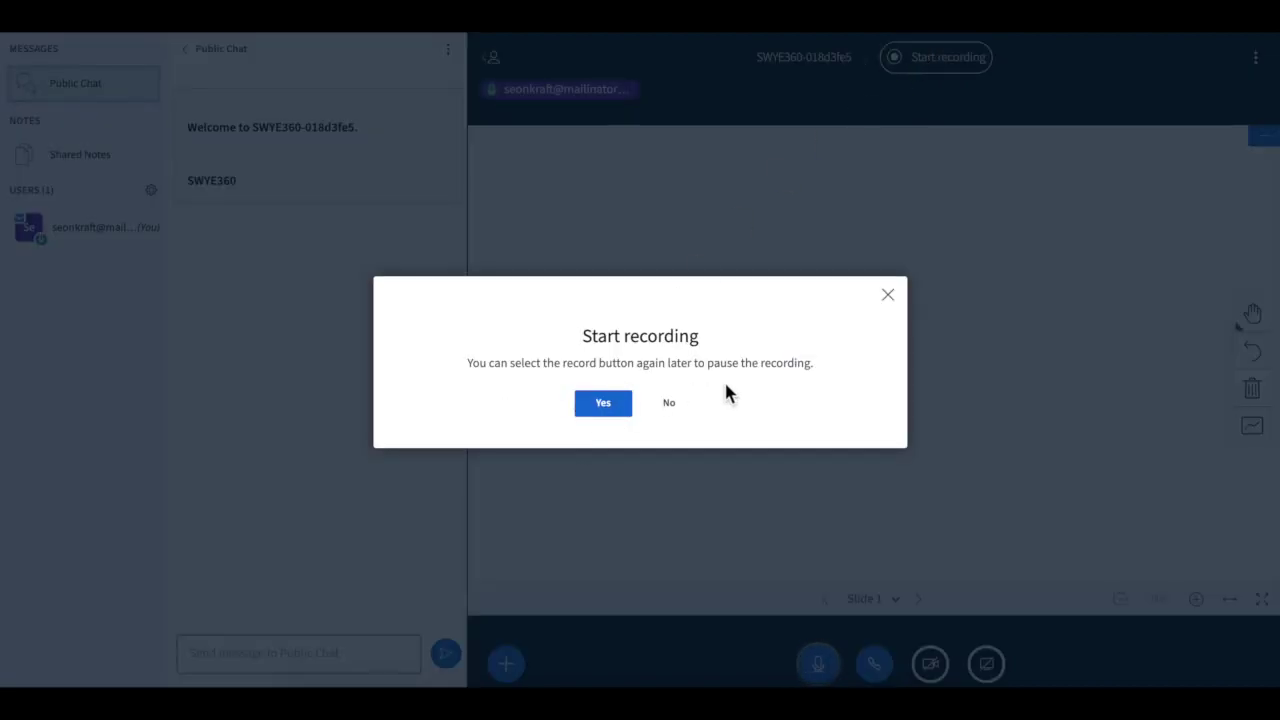
left_click(604, 405)
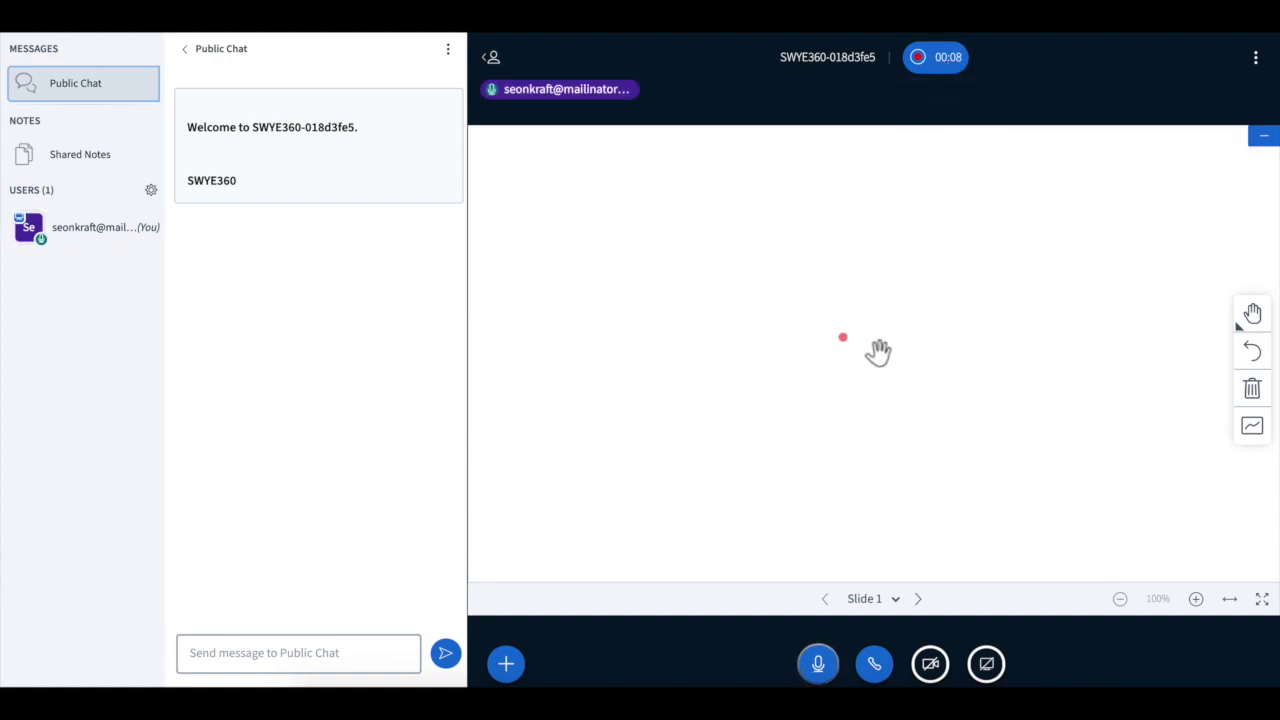
Select the whiteboard's Text tool and review its available font sizes and colours.
left_click(1251, 320)
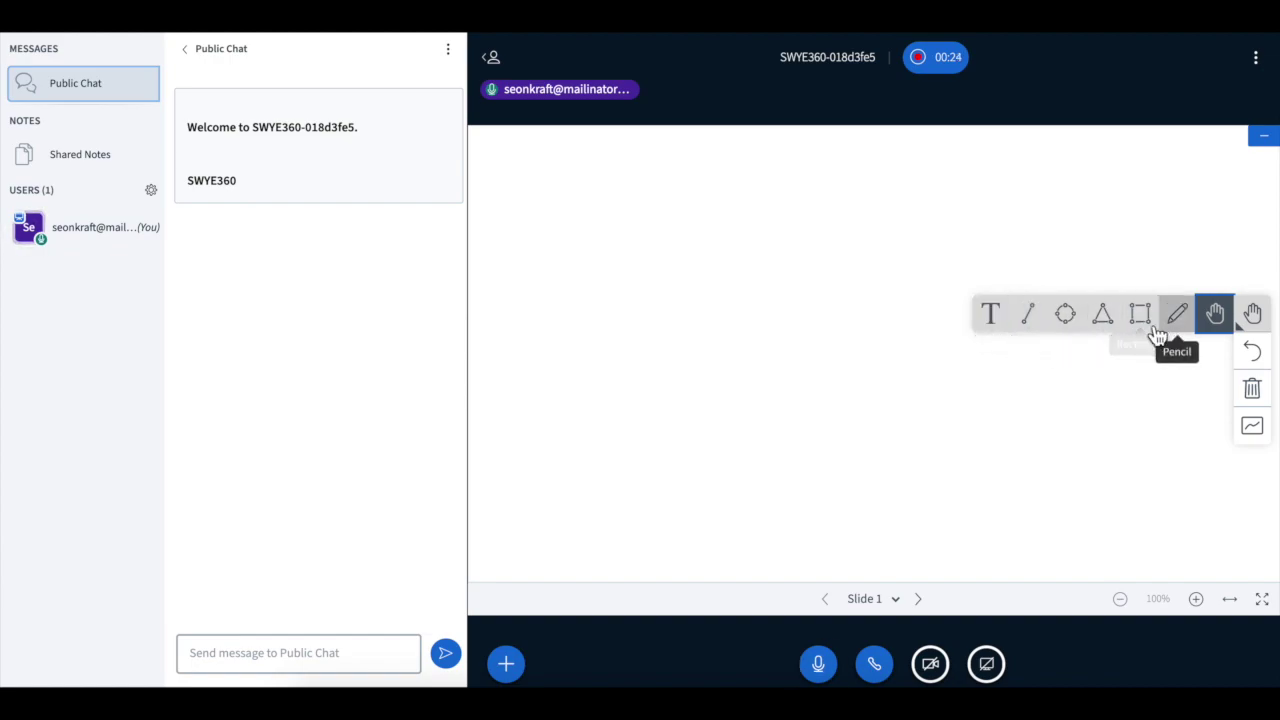
left_click(1000, 330)
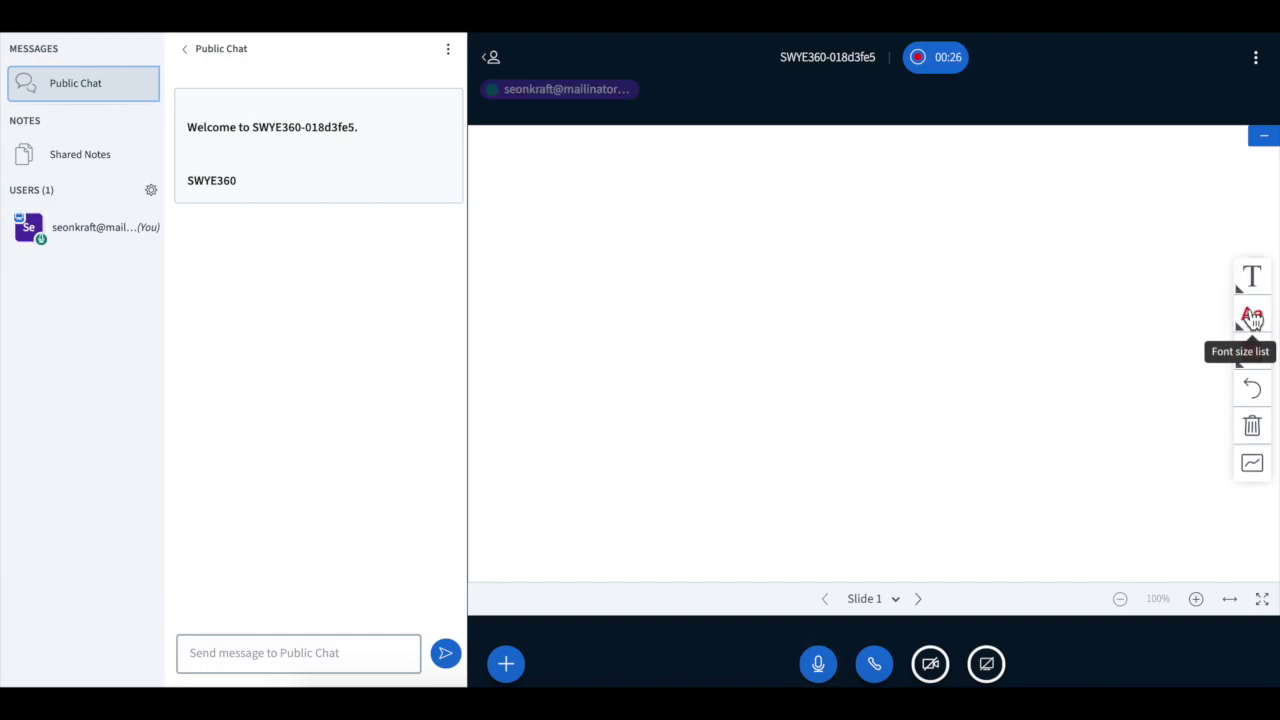
left_click(1251, 318)
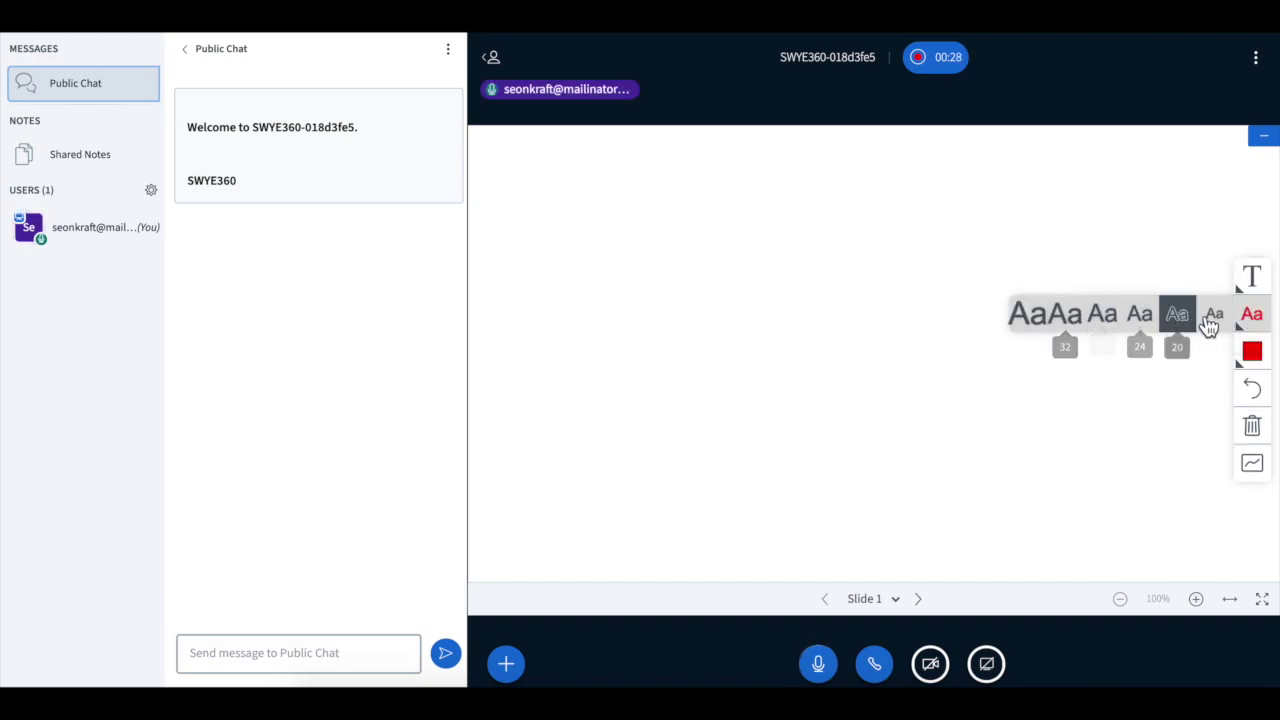
left_click(1260, 362)
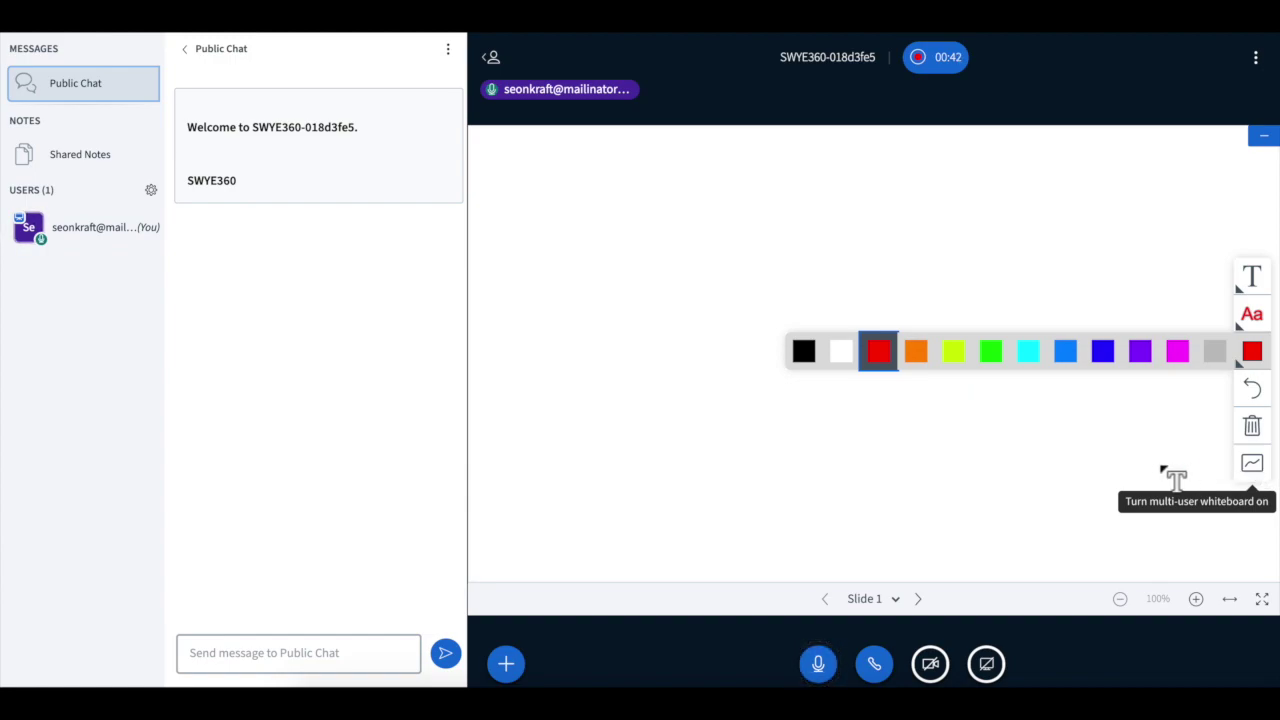
Turn the multi-user whiteboard on and back off.
left_click(1253, 464)
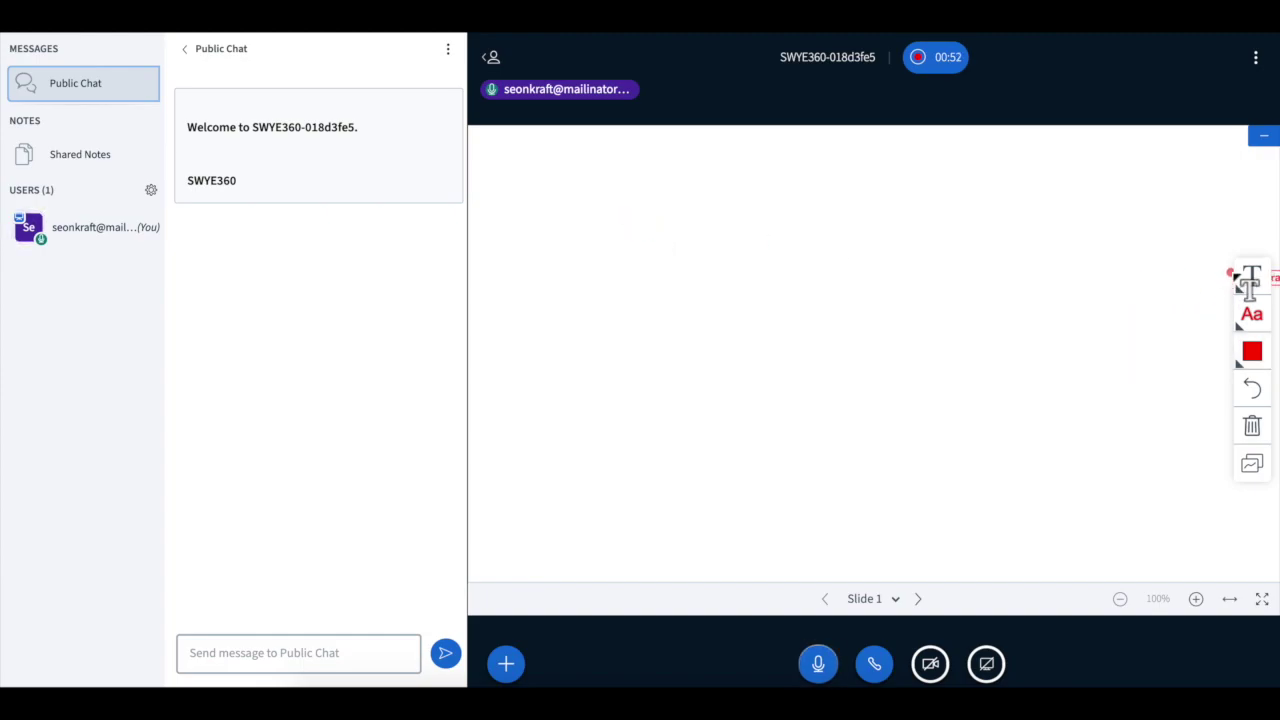
left_click(1257, 476)
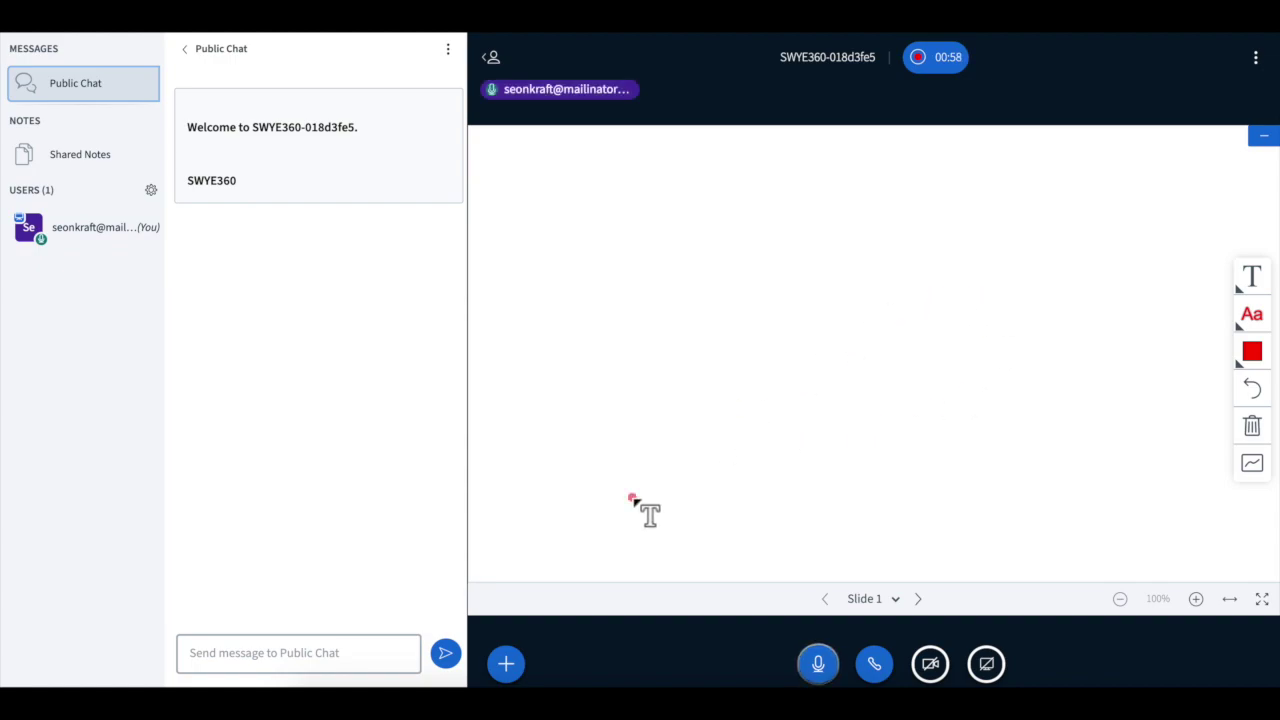
View the form for sharing an external video by URL and close it without sharing anything.
left_click(506, 665)
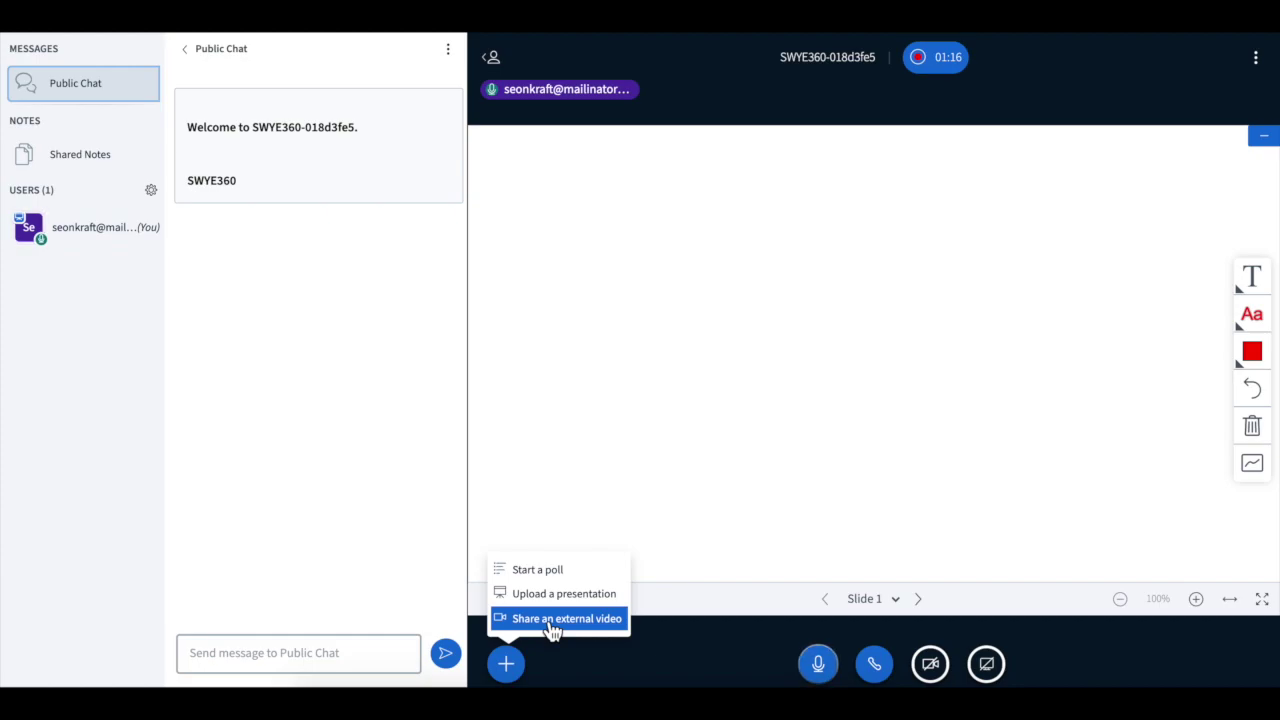
left_click(551, 628)
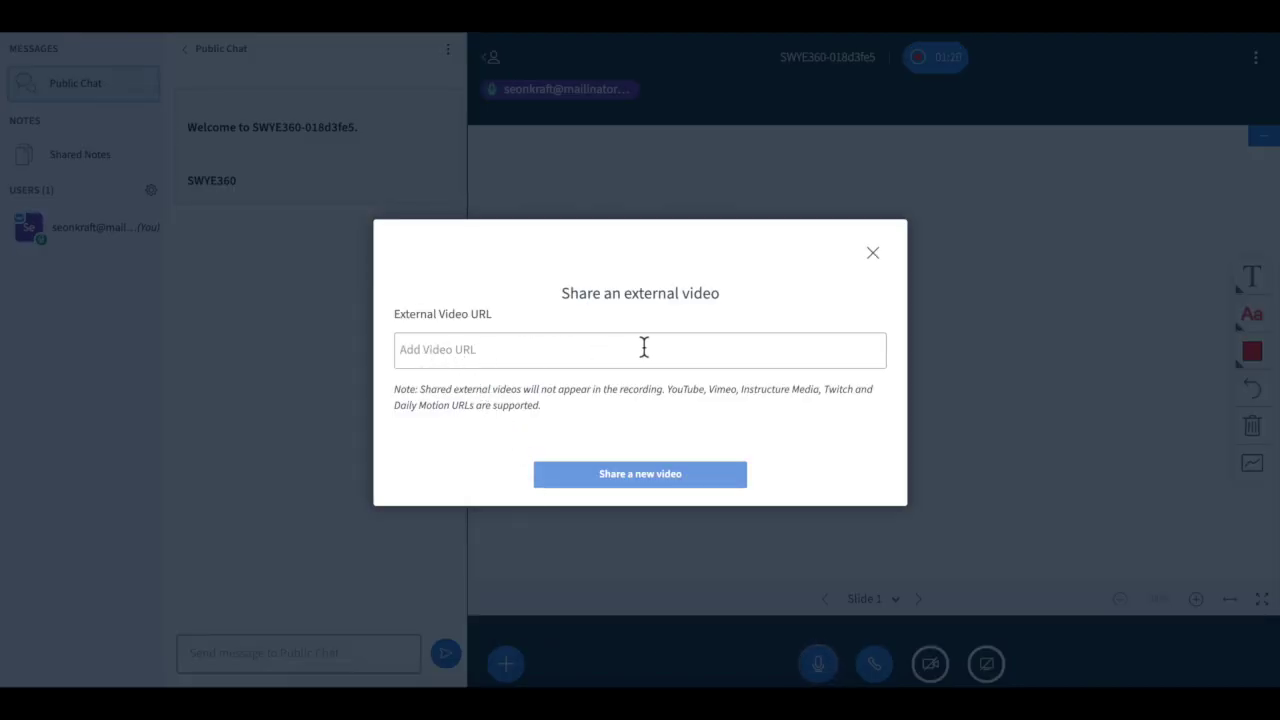
left_click(875, 257)
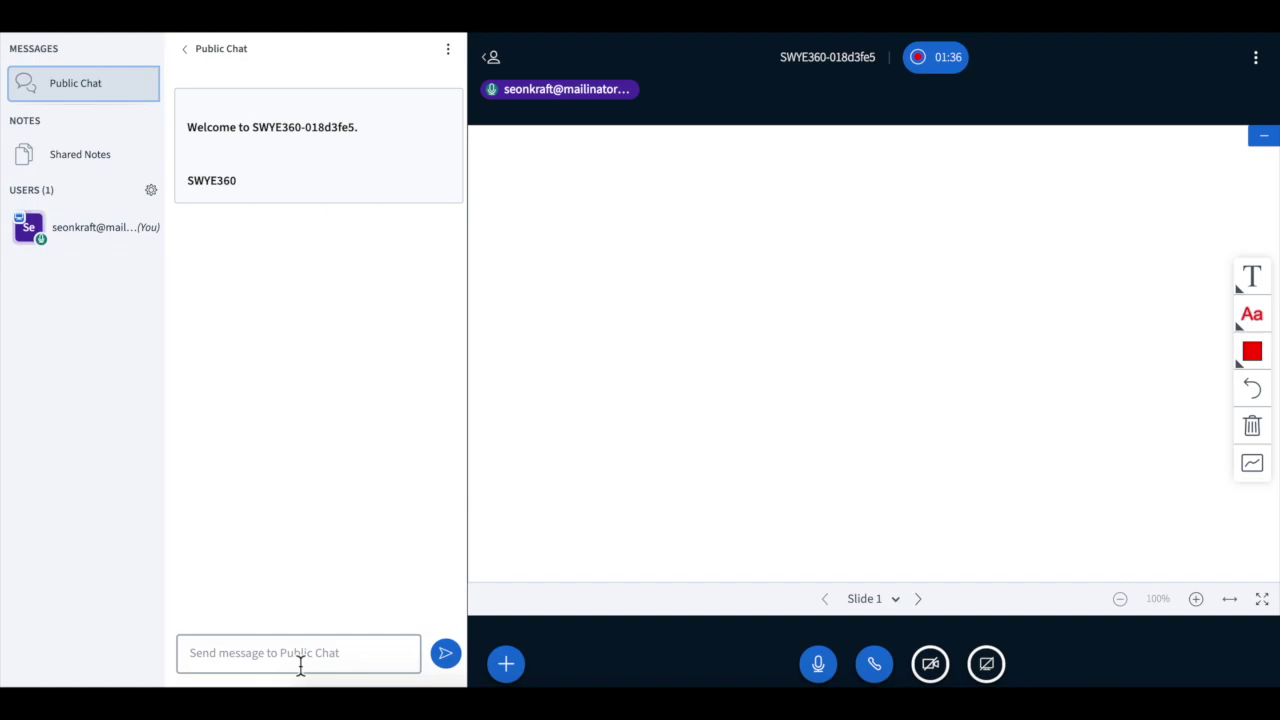
Review the Lock viewers restrictions without applying them, and open the status choices for the teacher's own user entry.
left_click(152, 192)
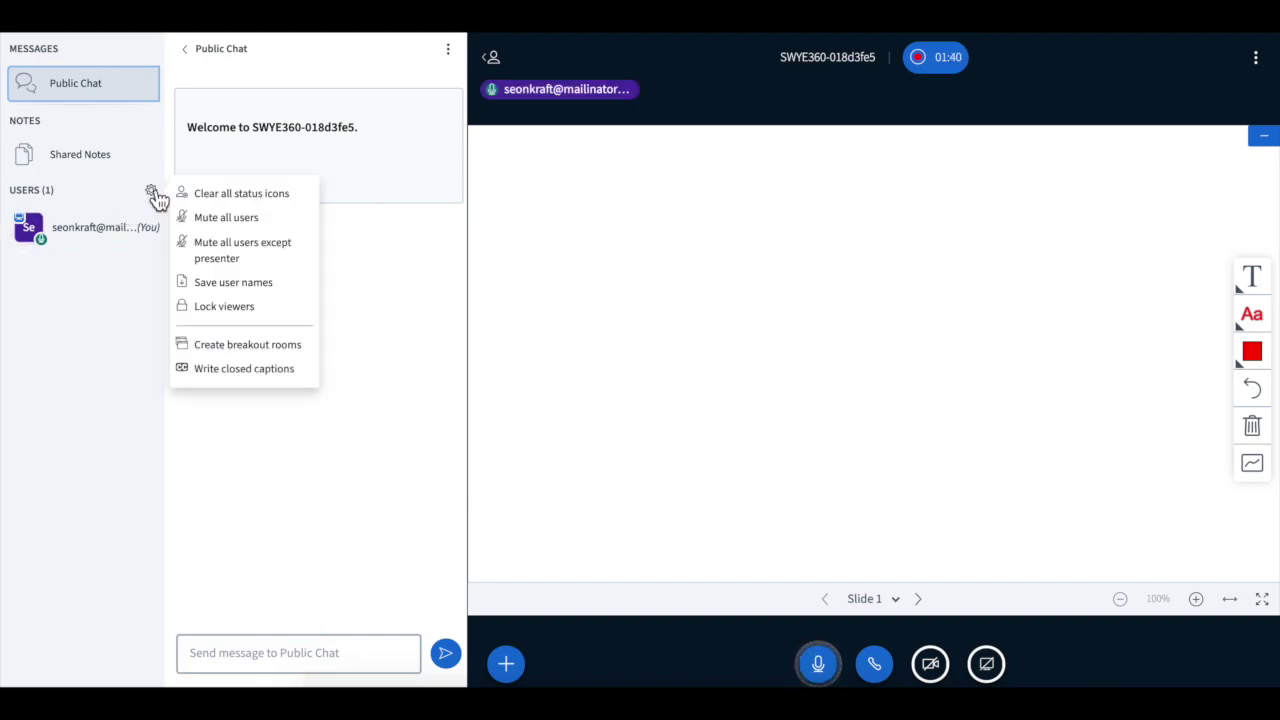
left_click(230, 314)
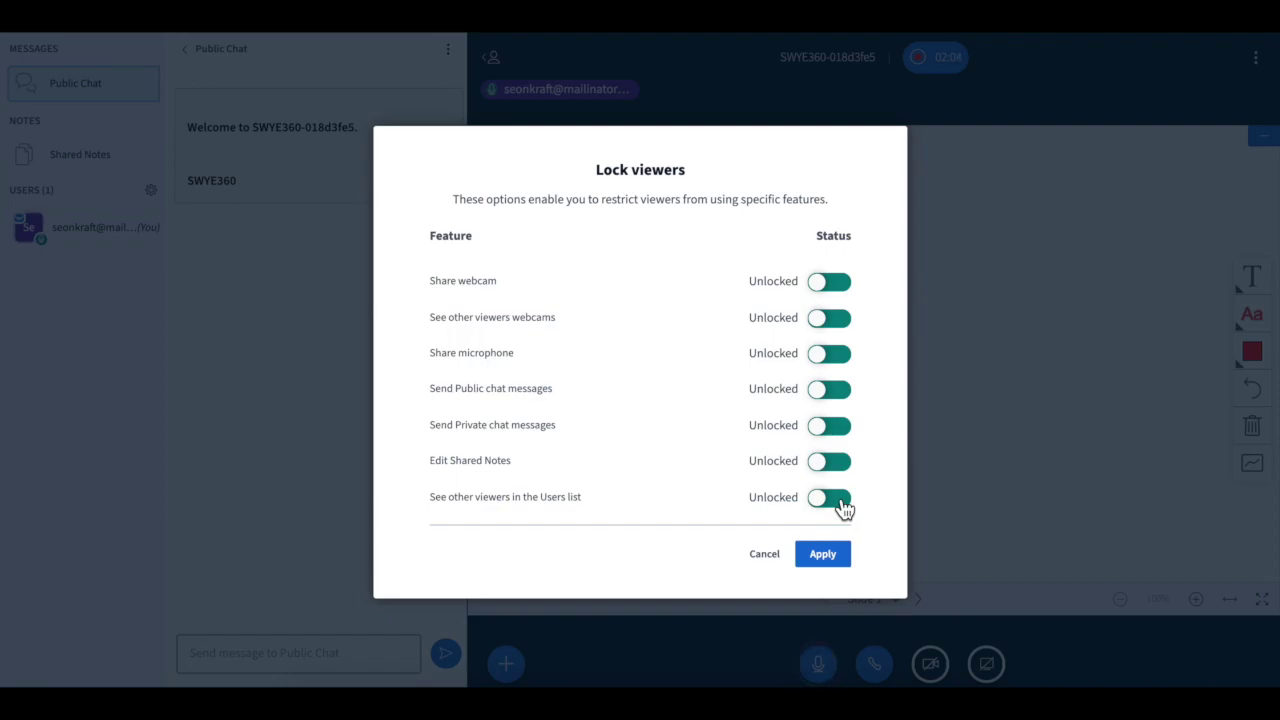
left_click(776, 557)
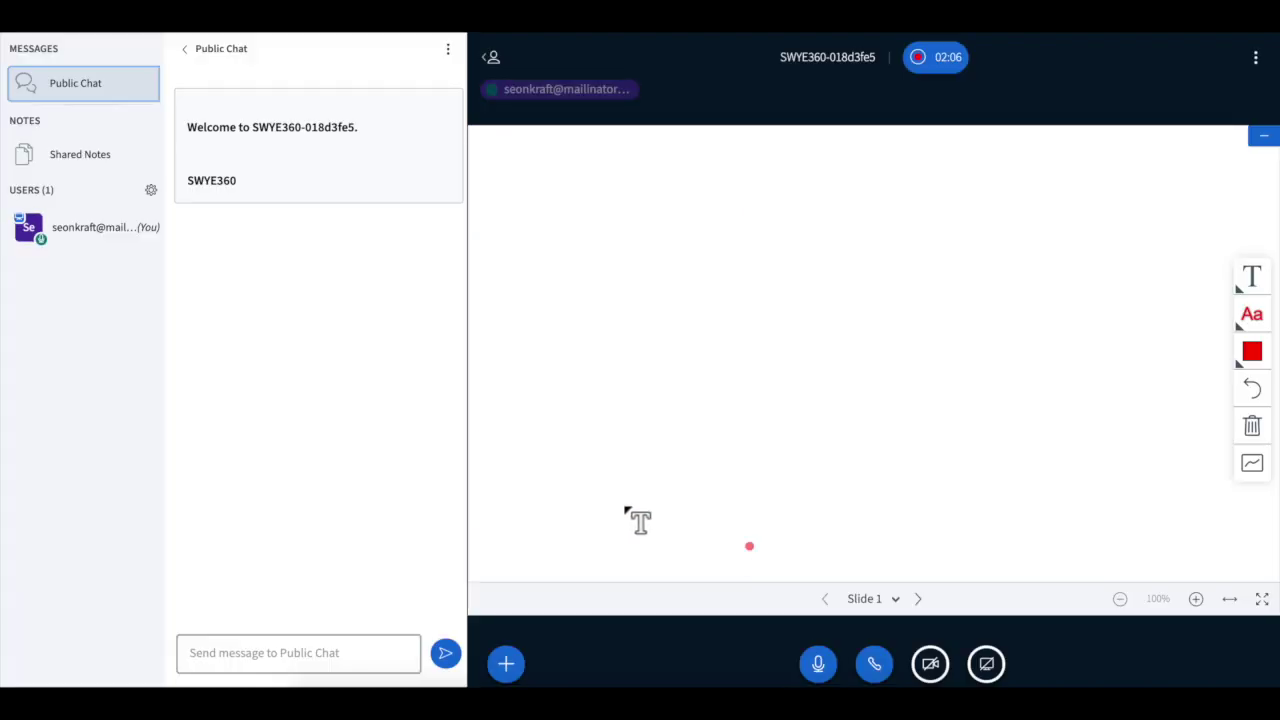
left_click(88, 232)
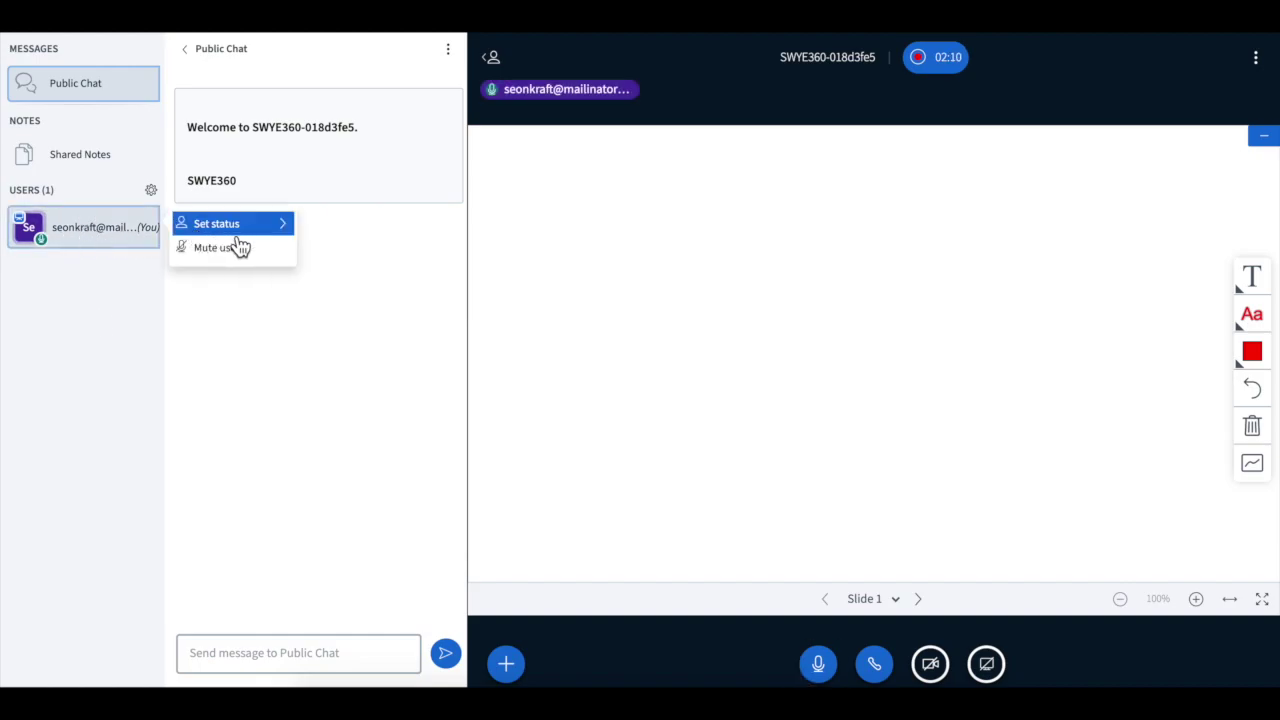
left_click(290, 230)
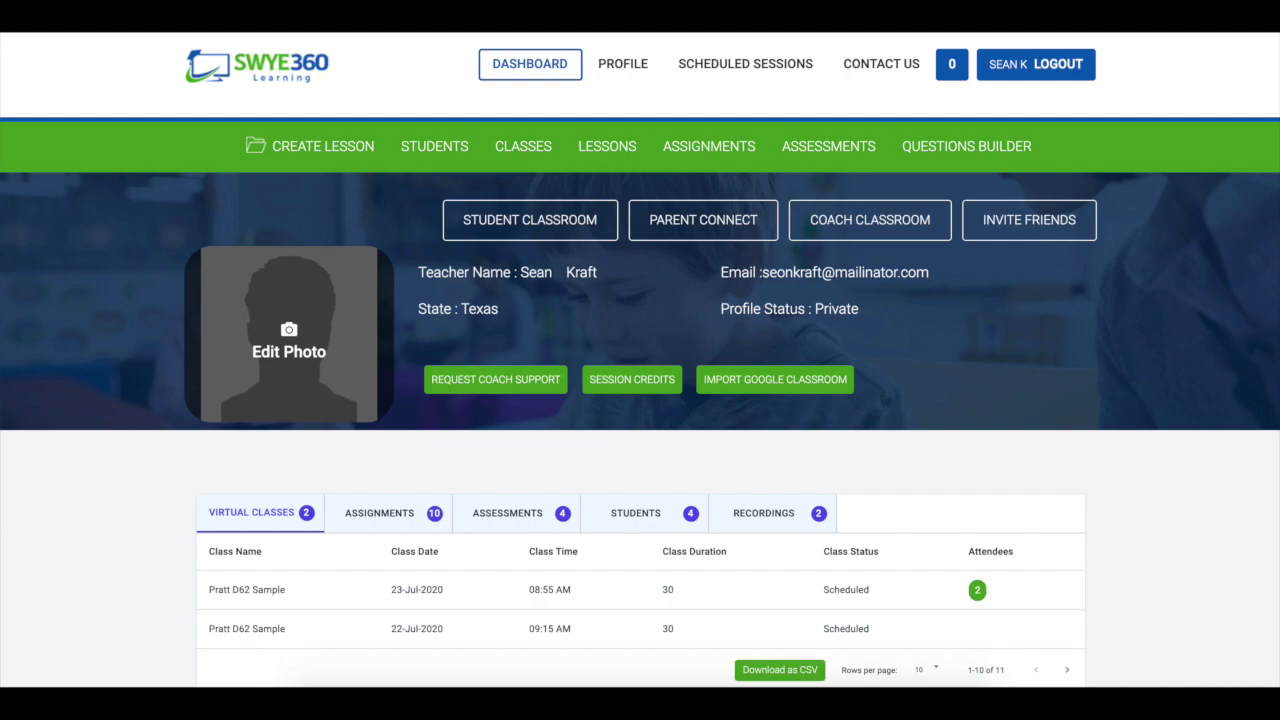
Copy the playback link address of the Pratt D62 Sample recording from 22 Jul 2020 in the dashboard's recordings list.
left_click(779, 528)
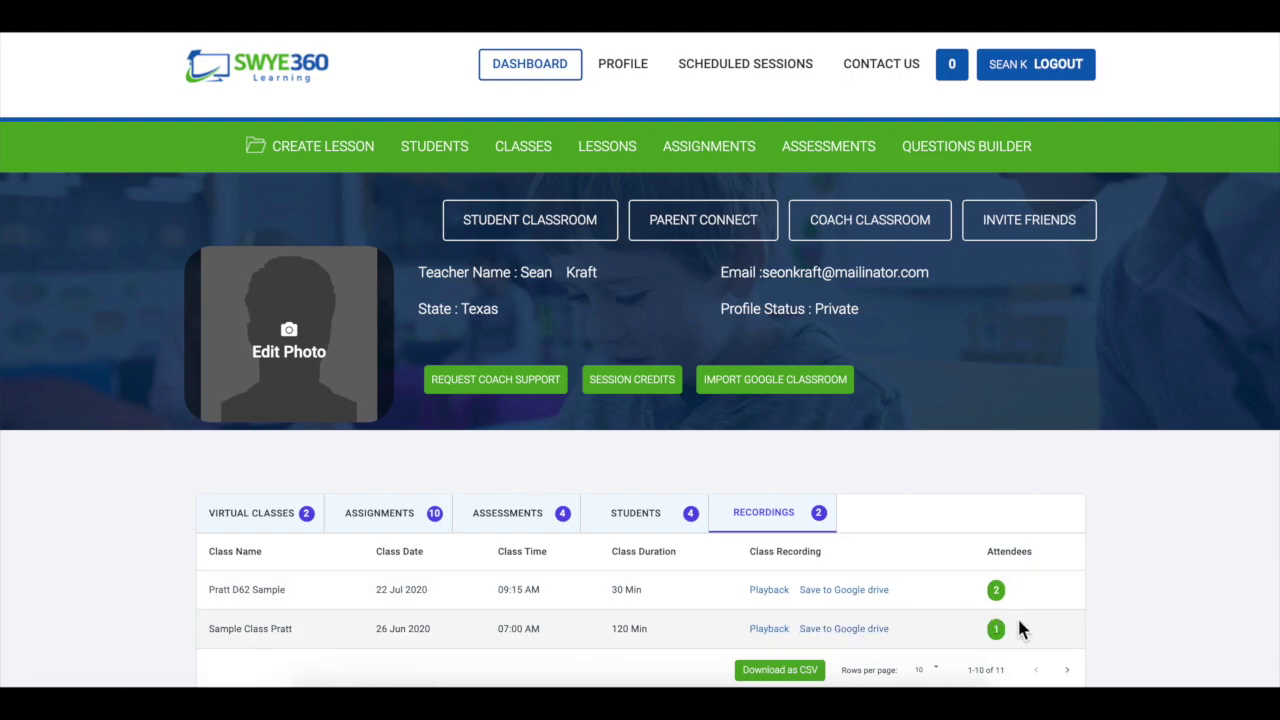
right_click(778, 592)
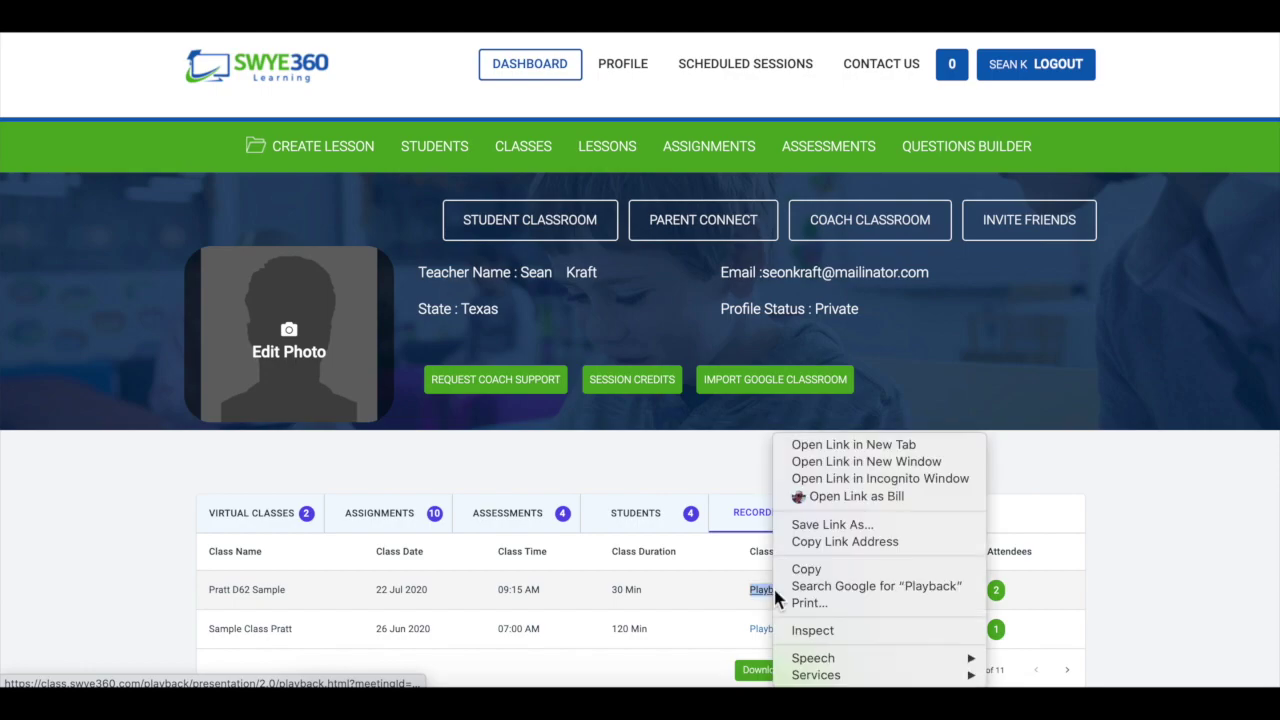
left_click(835, 545)
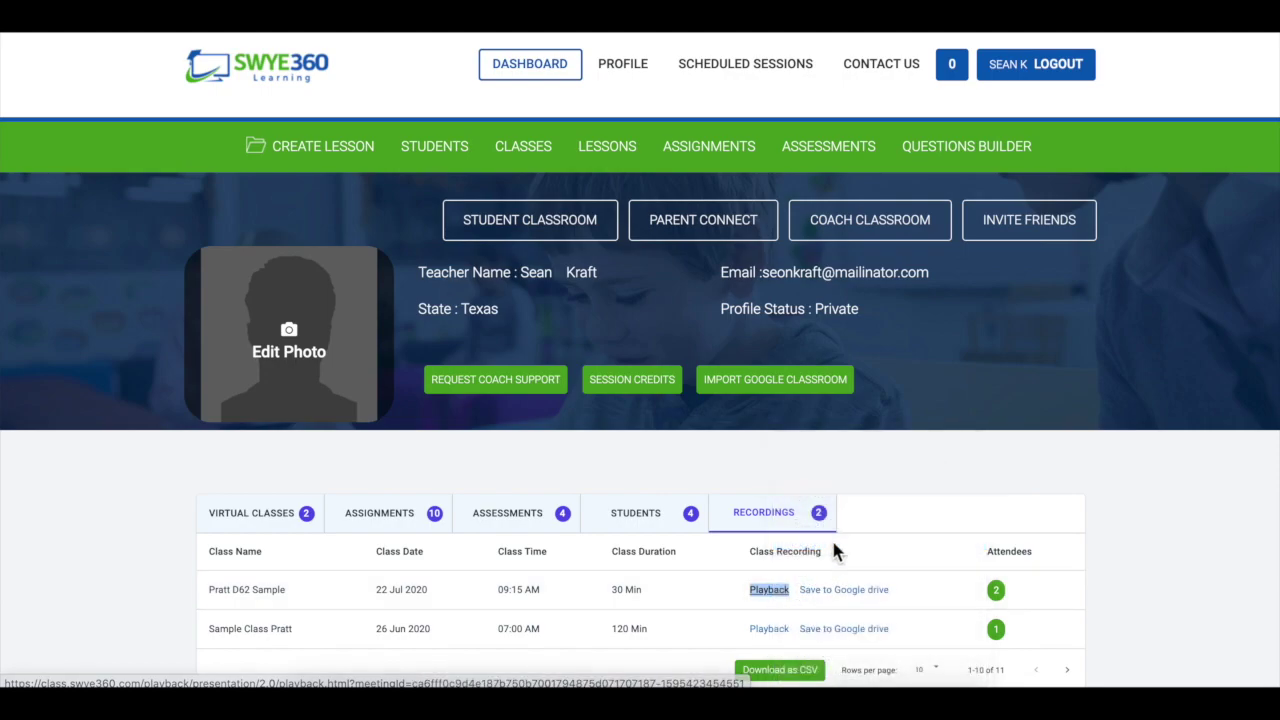
Message the Pratt D62 Sample class with "Please watch this video." followed by the copied playback link, and close the message form.
left_click(530, 152)
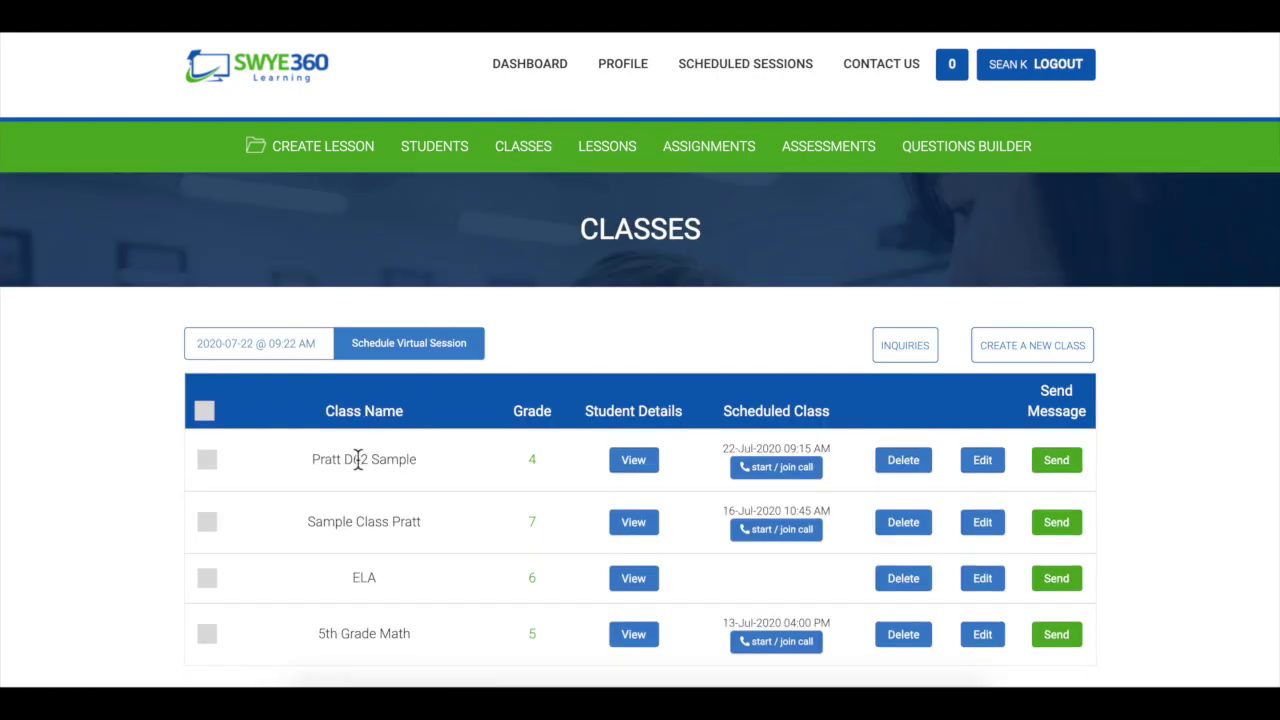
left_click(1058, 462)
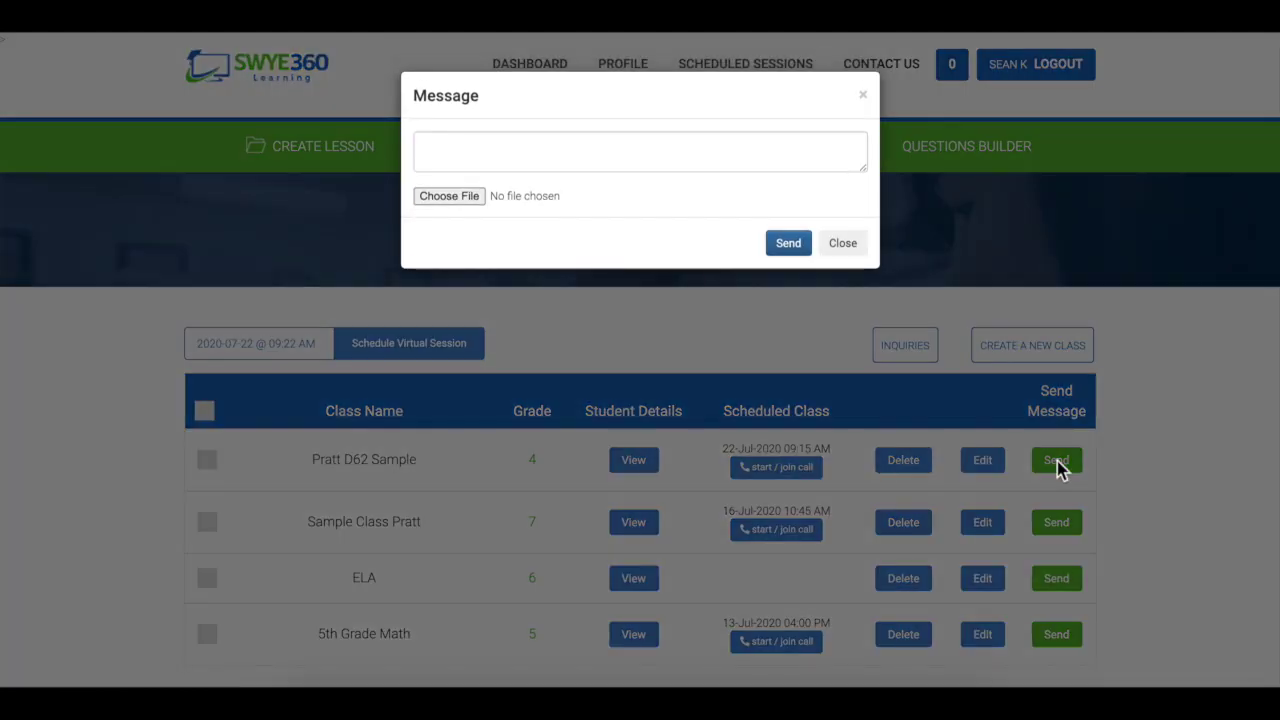
left_click(507, 148)
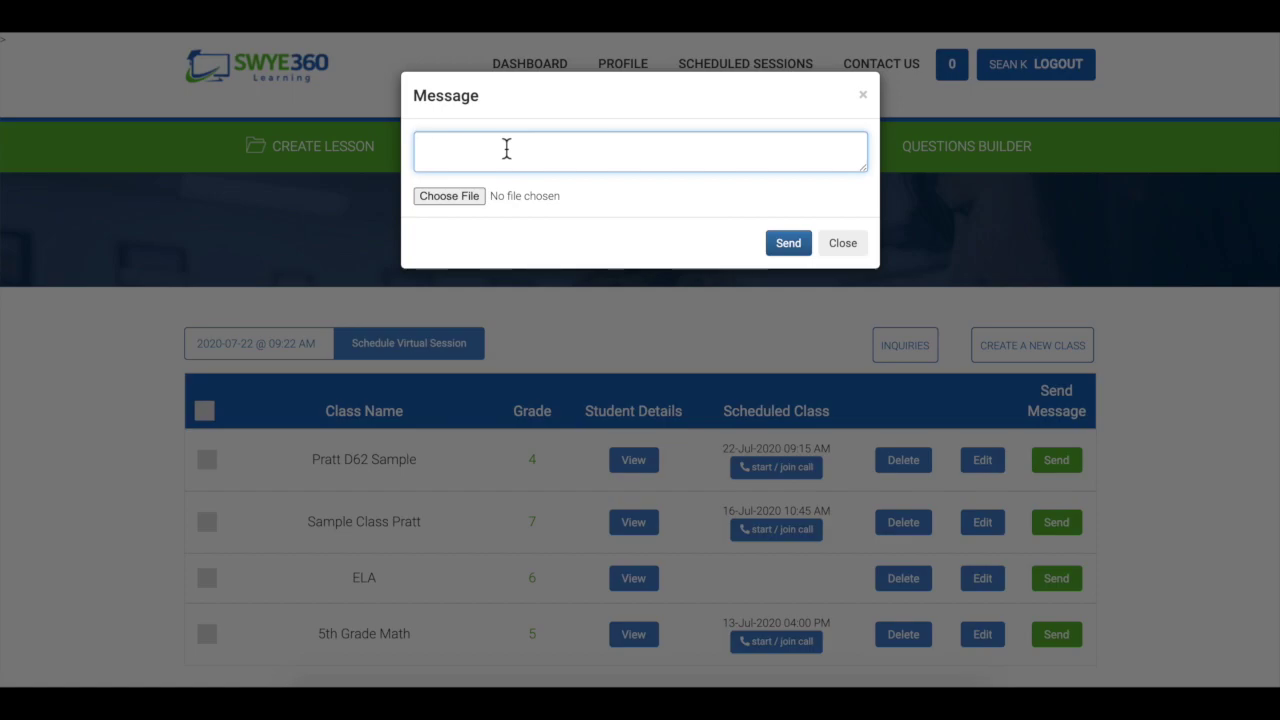
type("Please watch this video.")
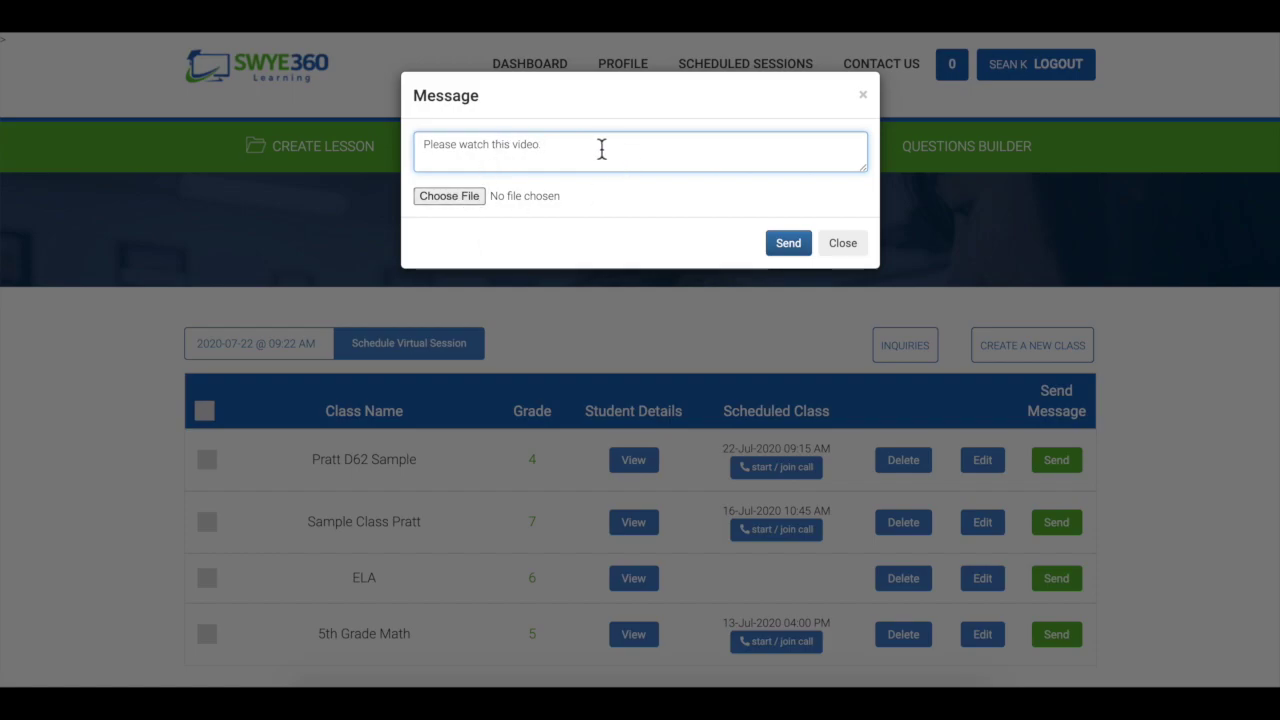
key("ctrl+v")
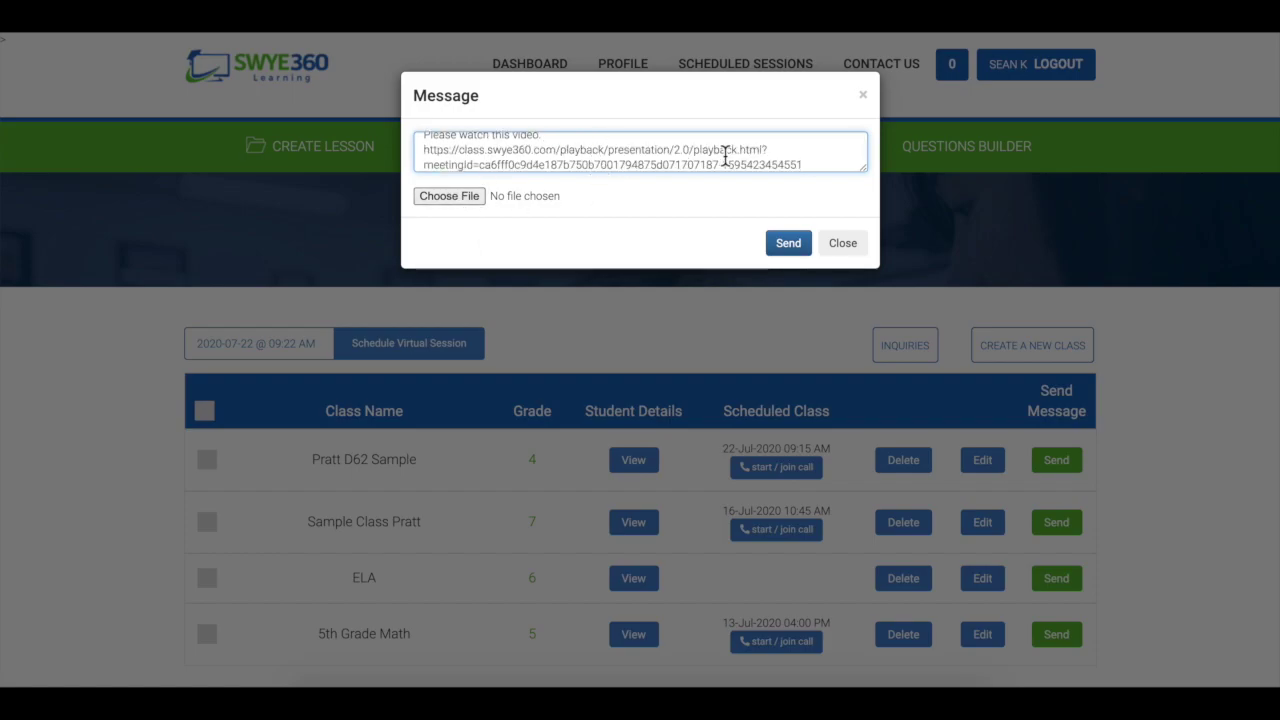
left_click(796, 250)
left_click(843, 245)
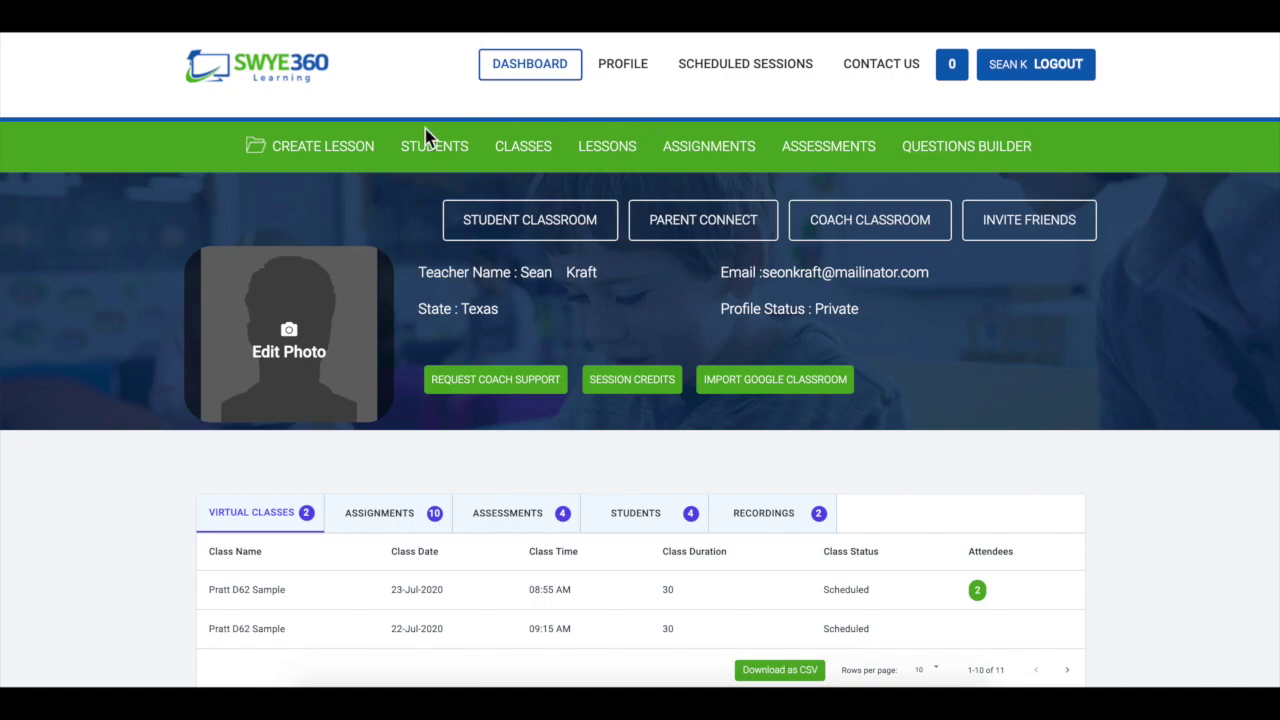
Open the first listed student's details and examine the status and score of each assessment and assignment.
left_click(441, 152)
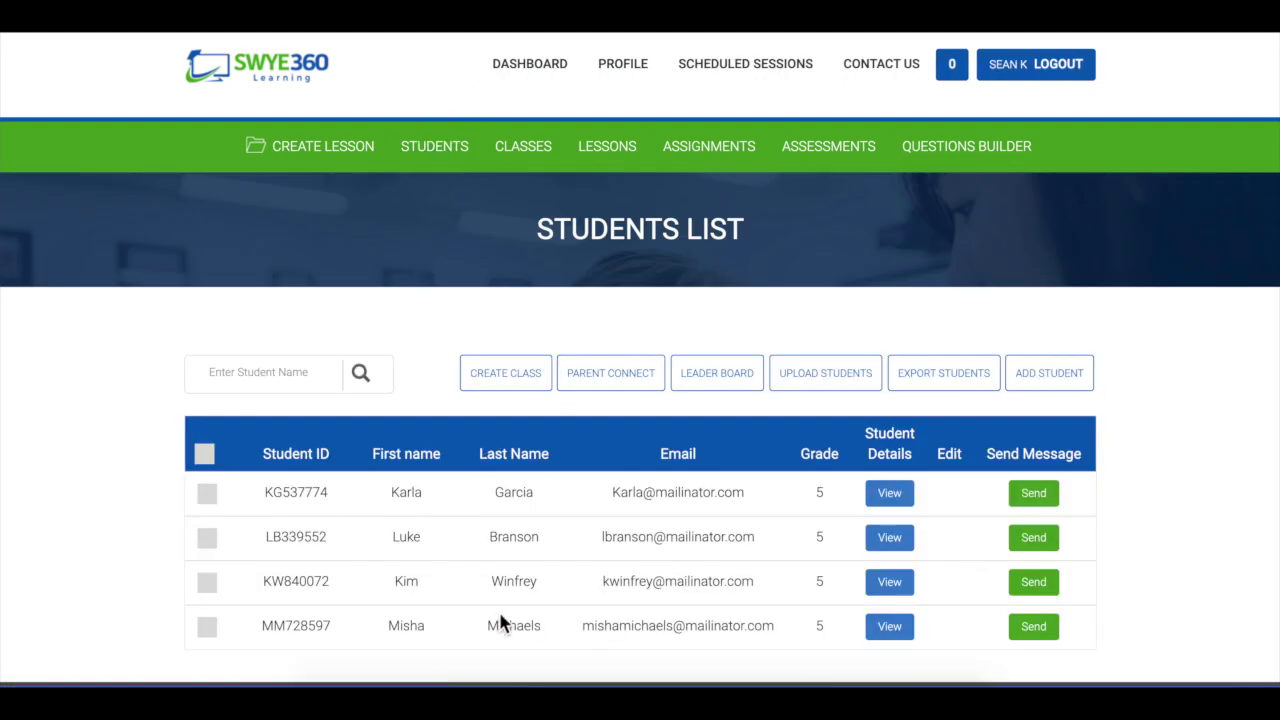
scroll(502, 622, "down", 1)
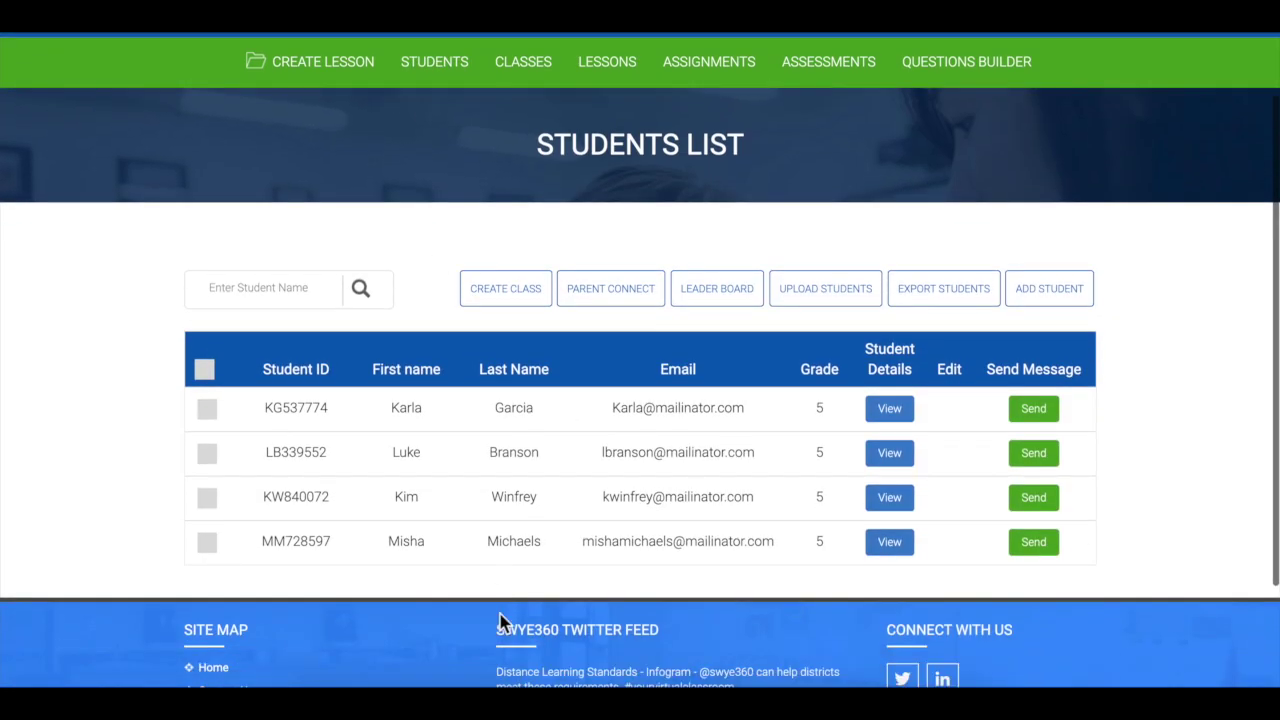
left_click(890, 409)
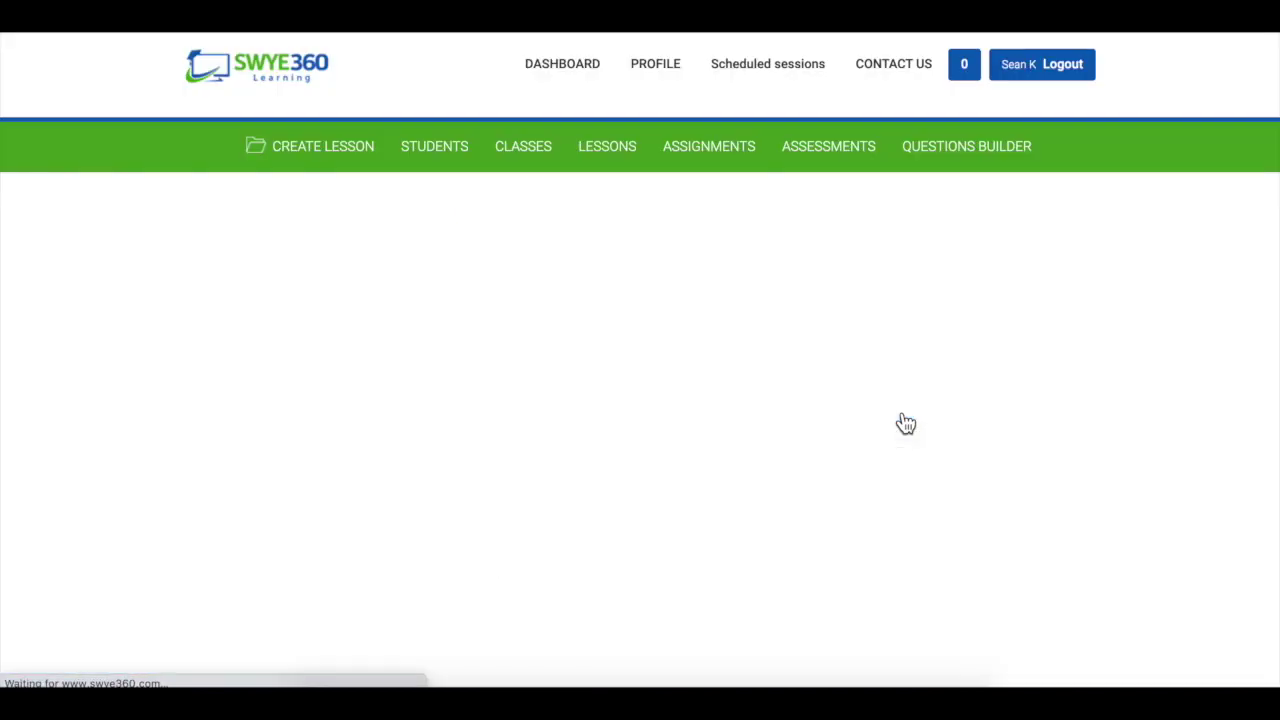
scroll(704, 594, "down", 3)
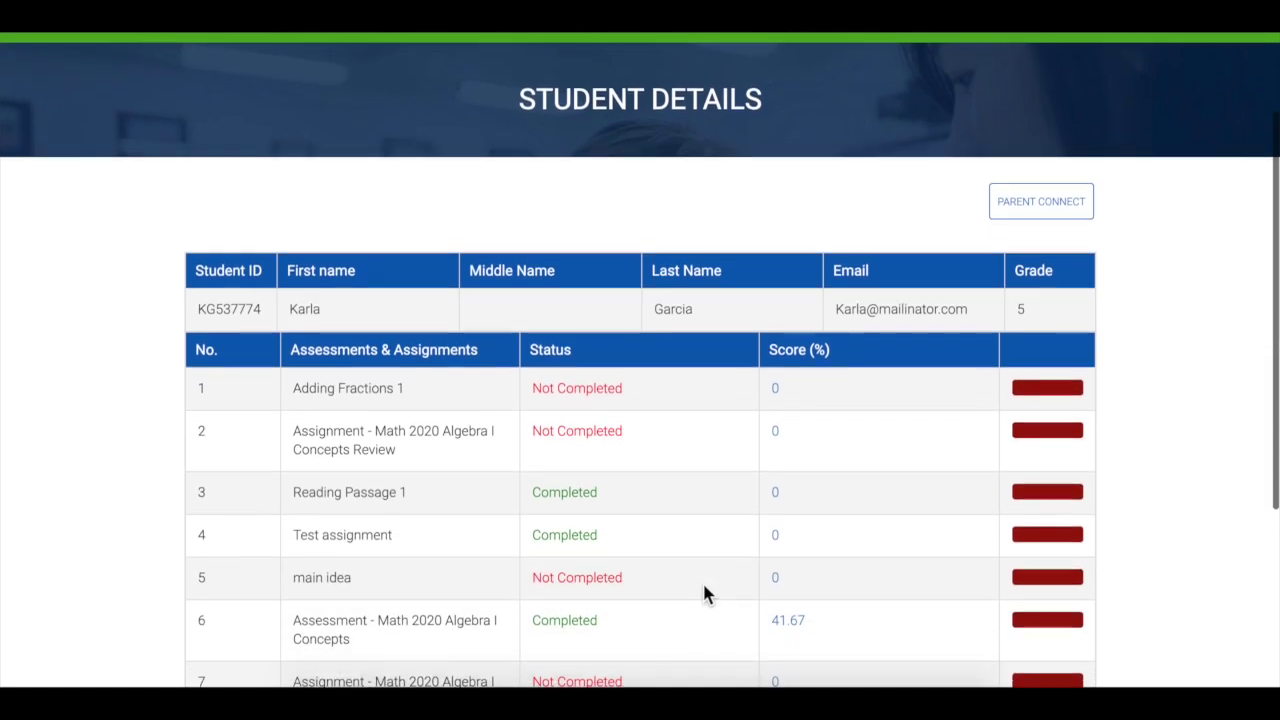
scroll(704, 594, "down", 1)
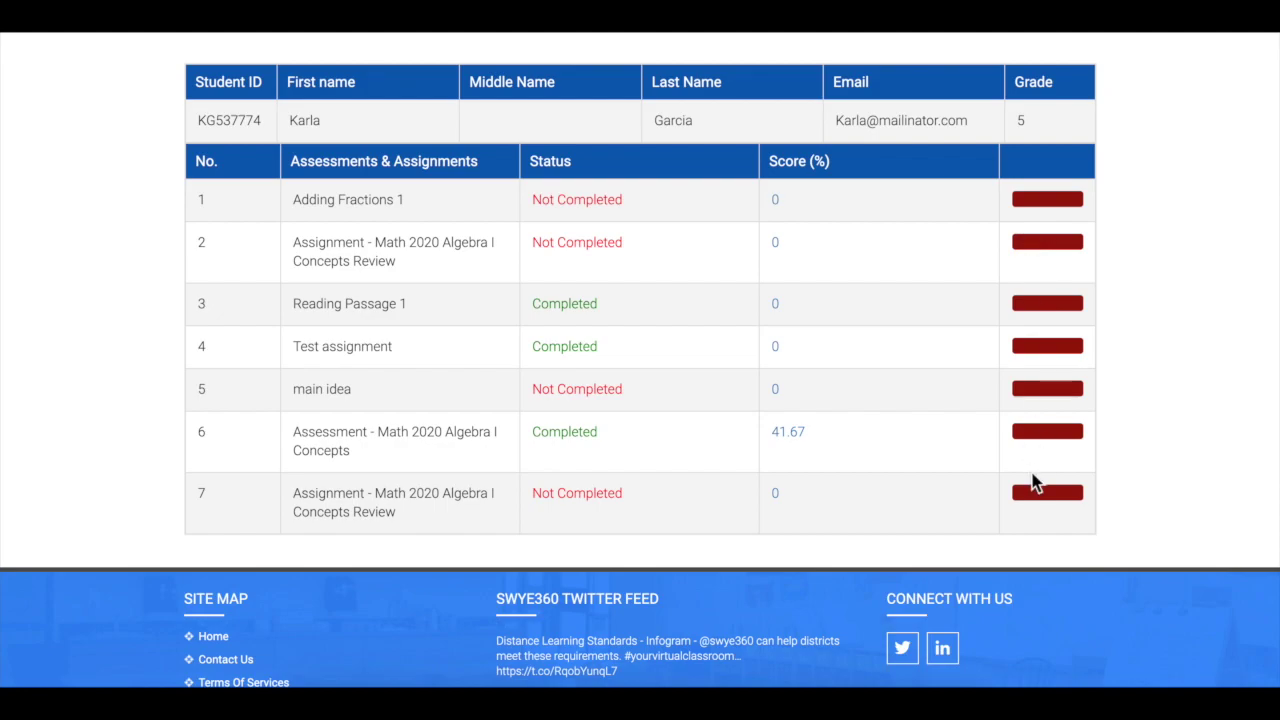
scroll(1033, 482, "up", 1)
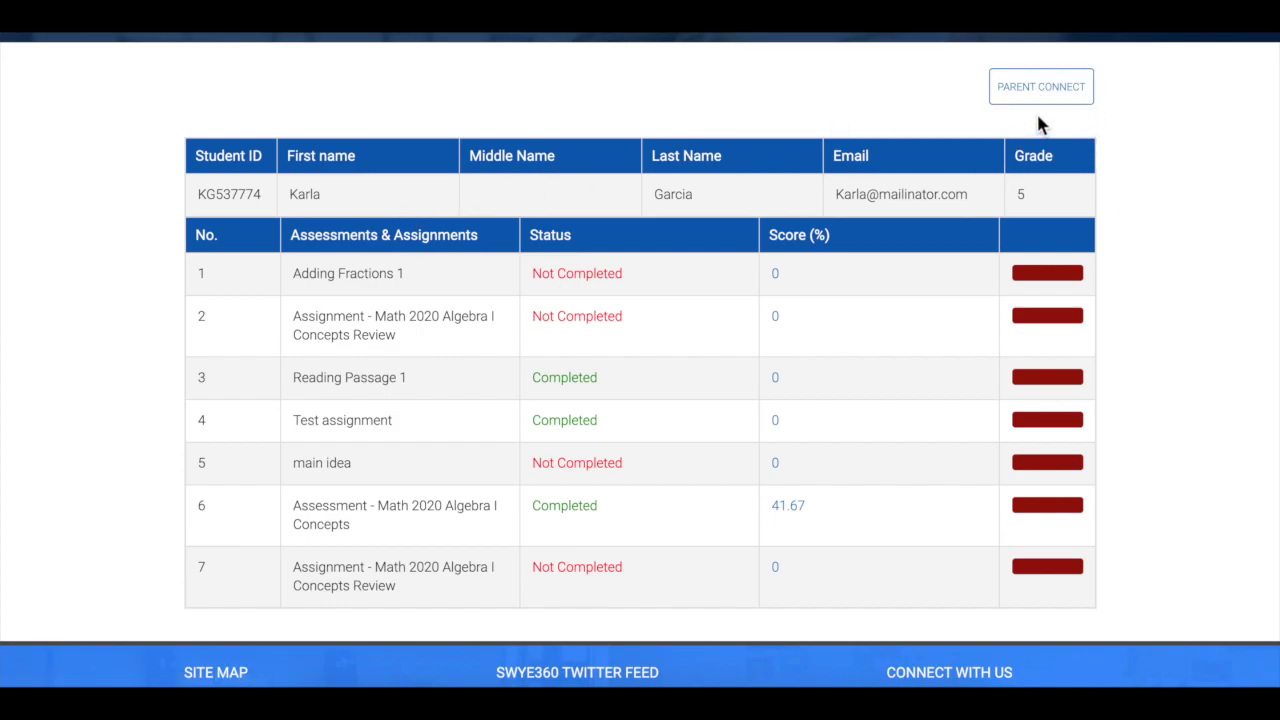
Open Parent Connect for the student and send the parent the message "I would like to speak to you about your daughter's performance.".
left_click(1057, 94)
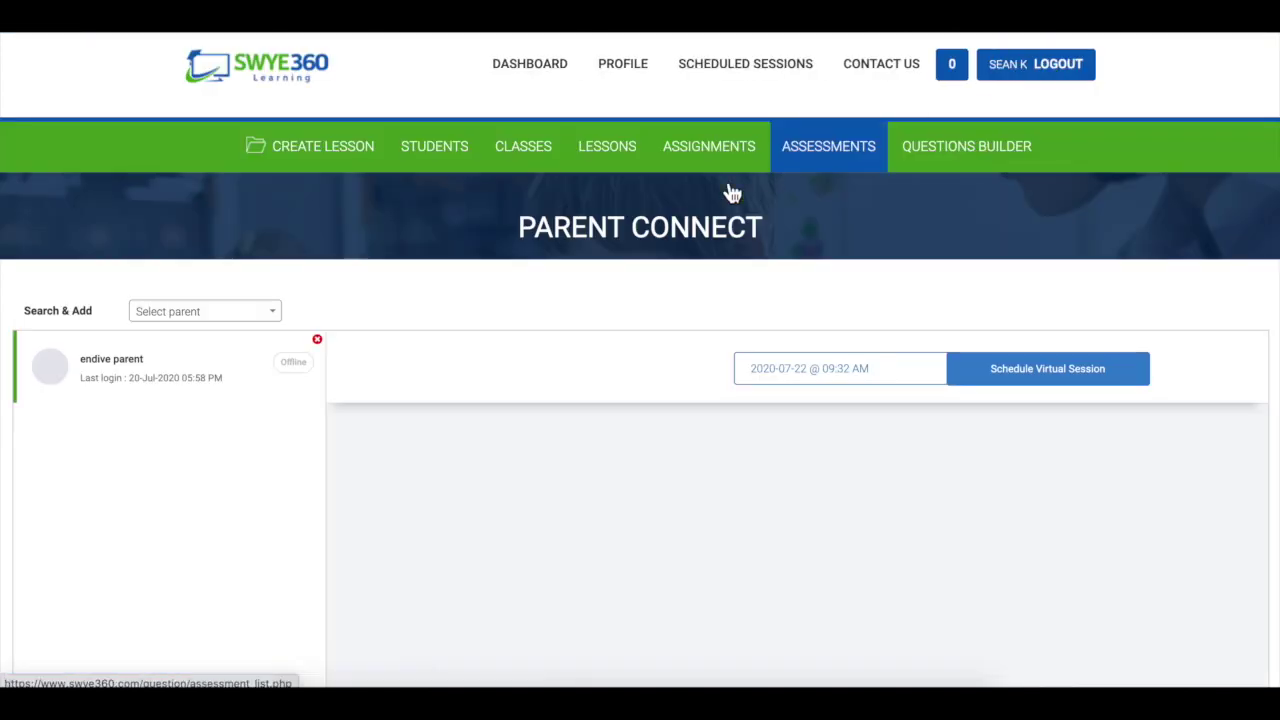
scroll(554, 491, "down", 2)
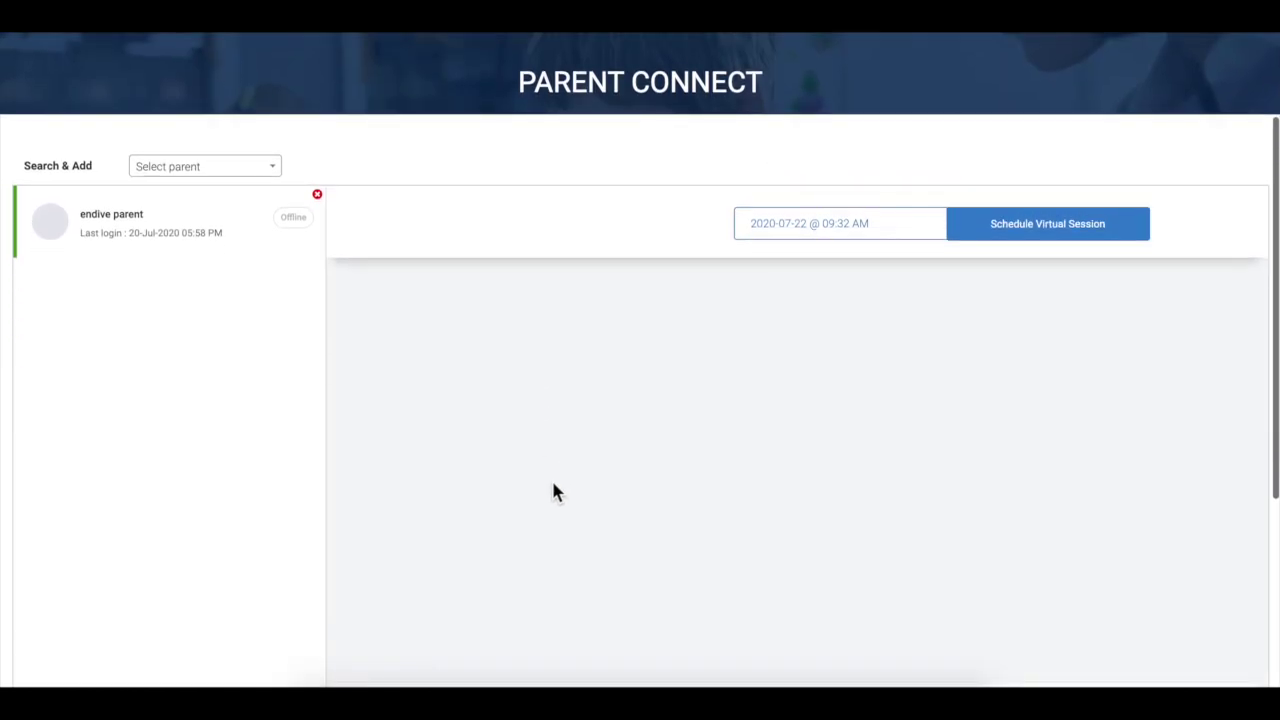
scroll(554, 491, "down", 2)
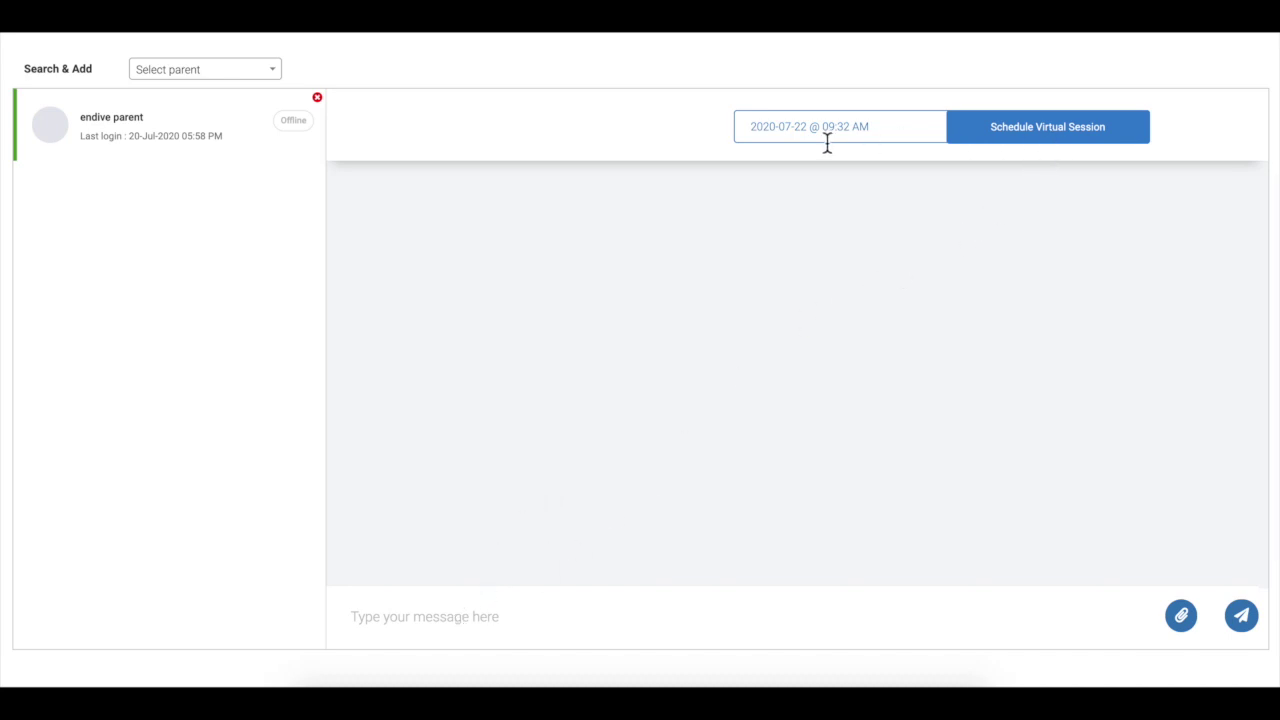
left_click(403, 624)
type("I would like ")
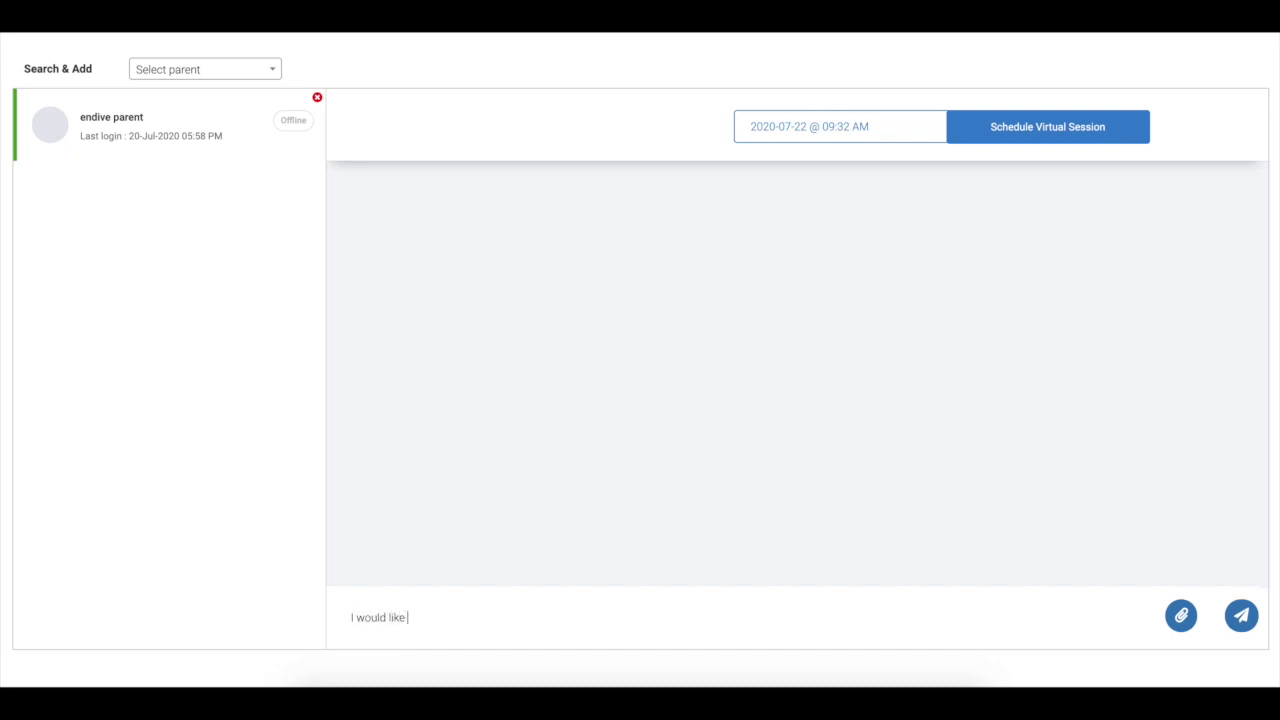
type("to speak to you about your d")
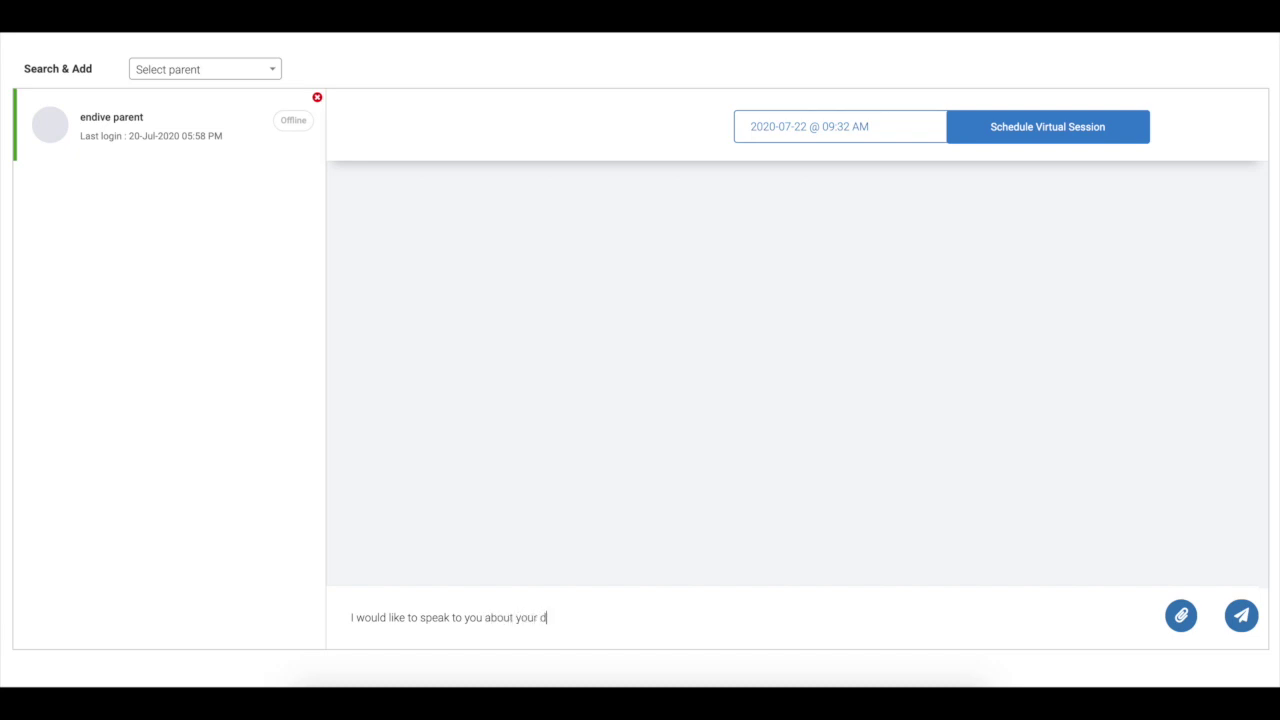
type("aughter's performance.")
left_click(1245, 622)
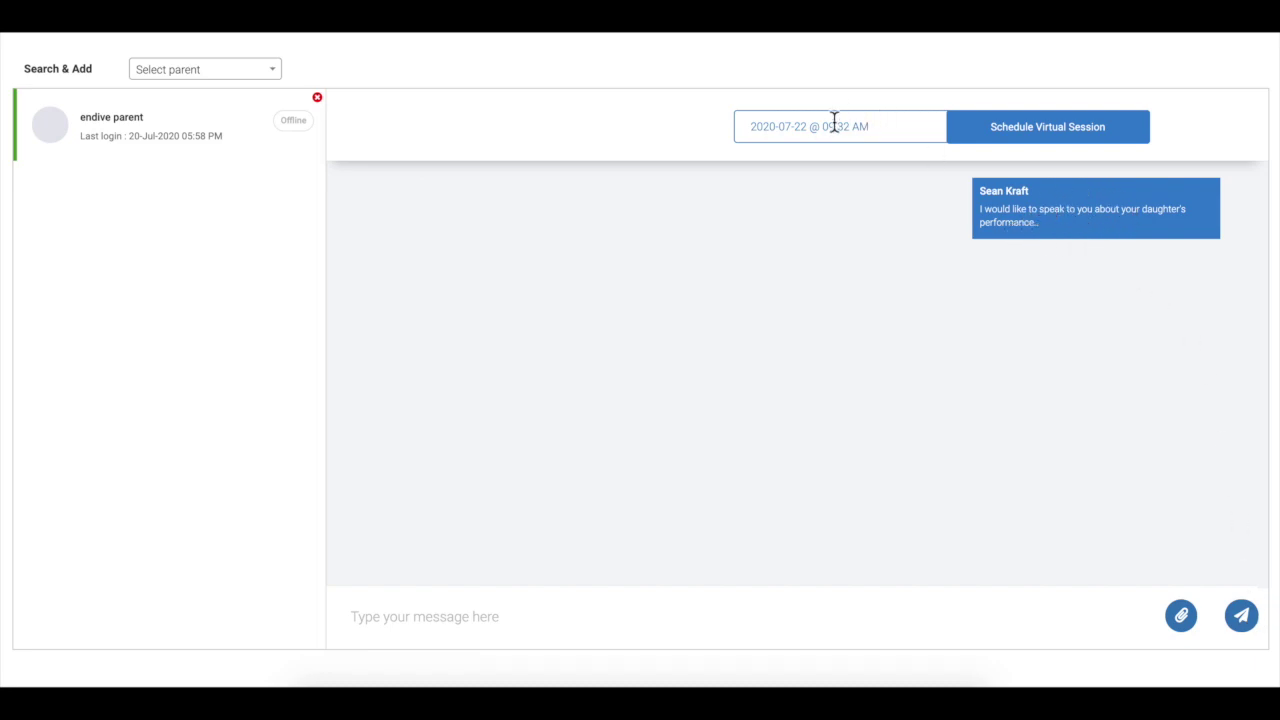
Schedule a virtual session with the parent for 2020-07-23 at 09:30 AM with an expected maximum duration of 30 Mins.
left_click(786, 128)
left_click(880, 280)
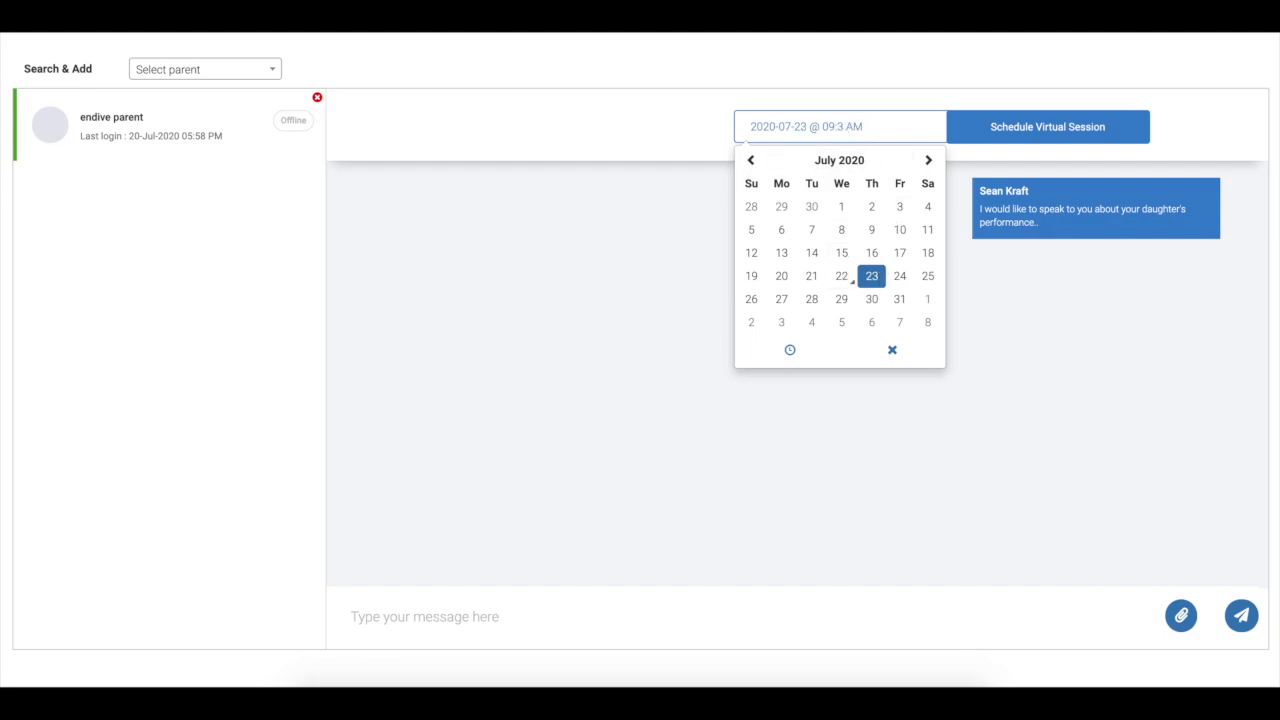
left_click(1096, 131)
left_click(1096, 131)
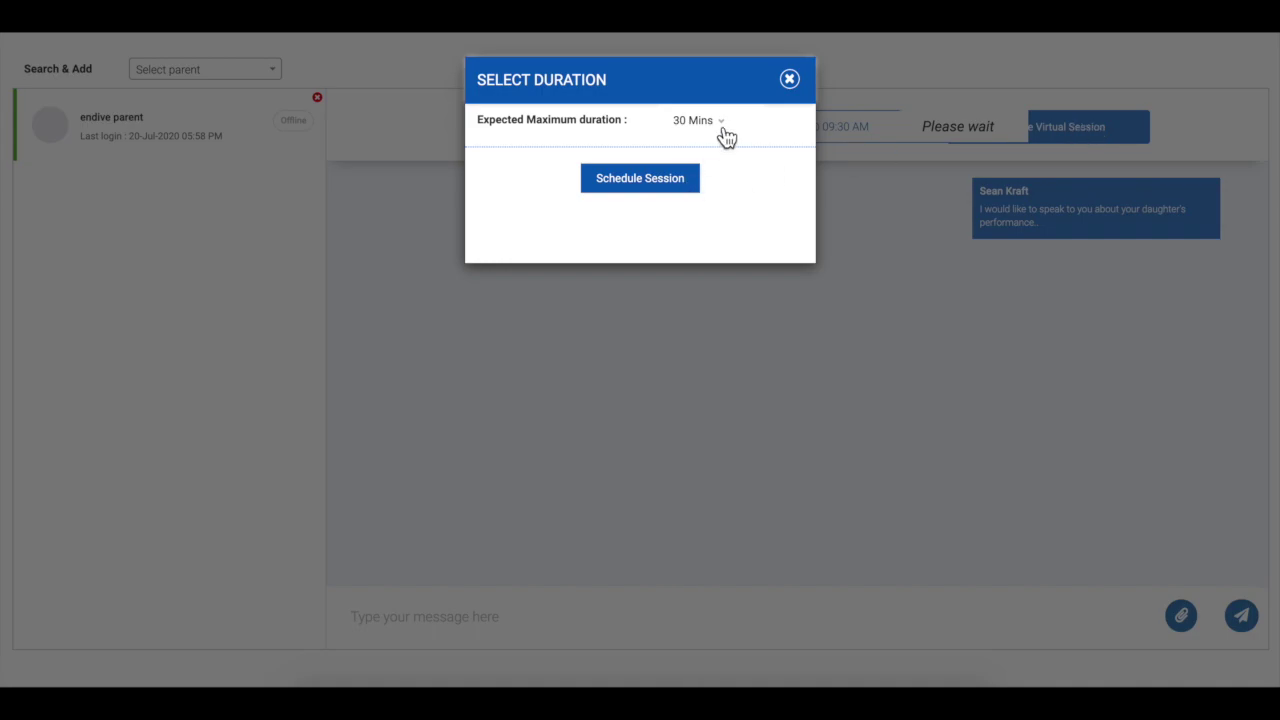
left_click(648, 187)
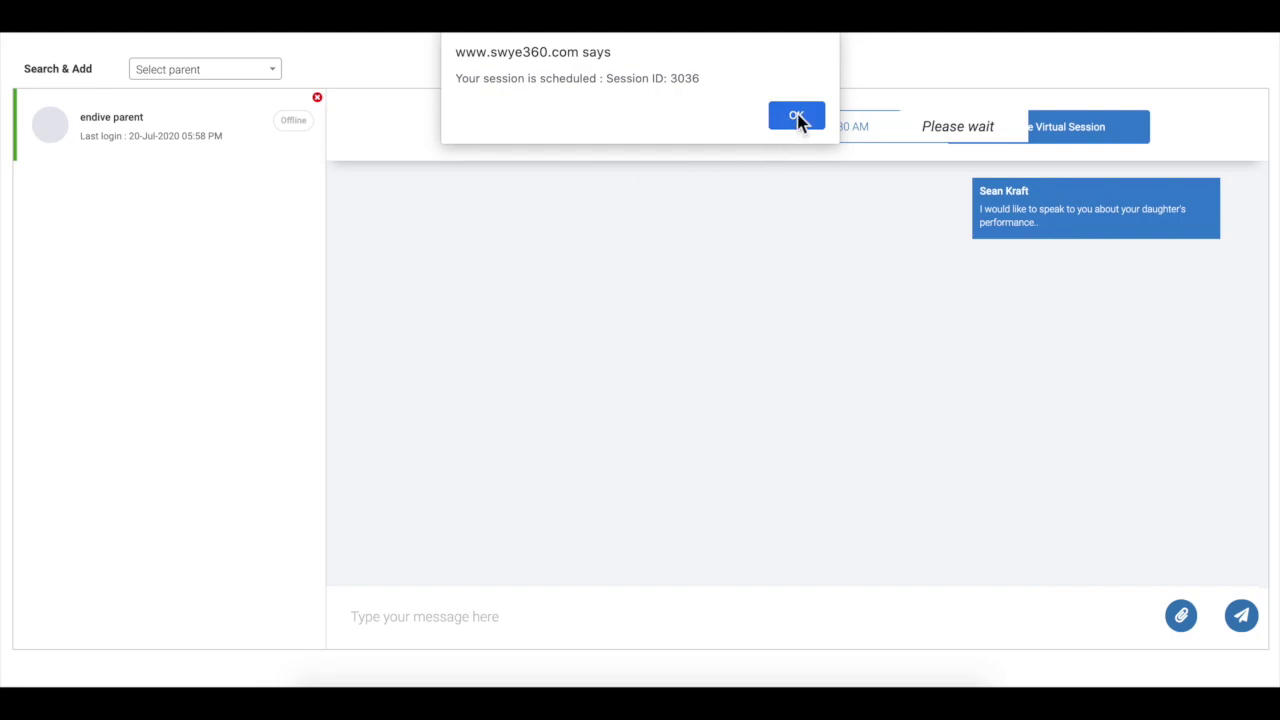
left_click(798, 116)
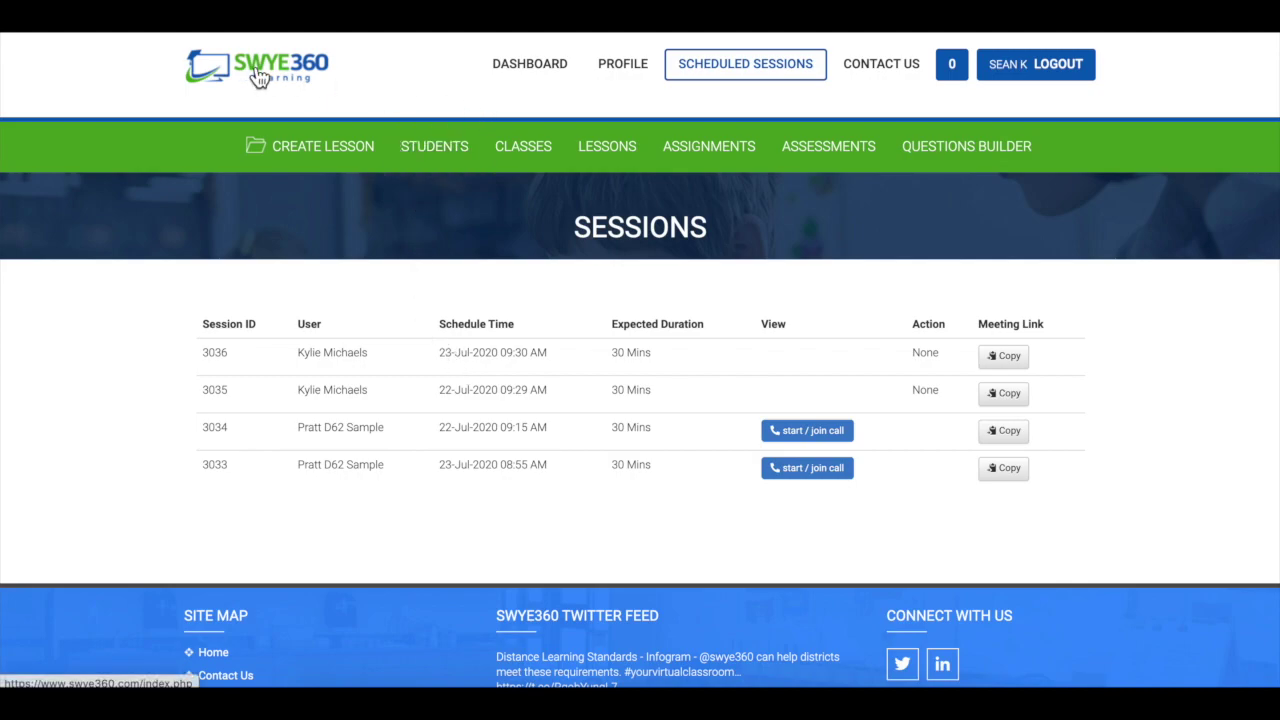
Return from the scheduled sessions to the dashboard, and start sharing the webcam in the virtual classroom.
left_click(532, 72)
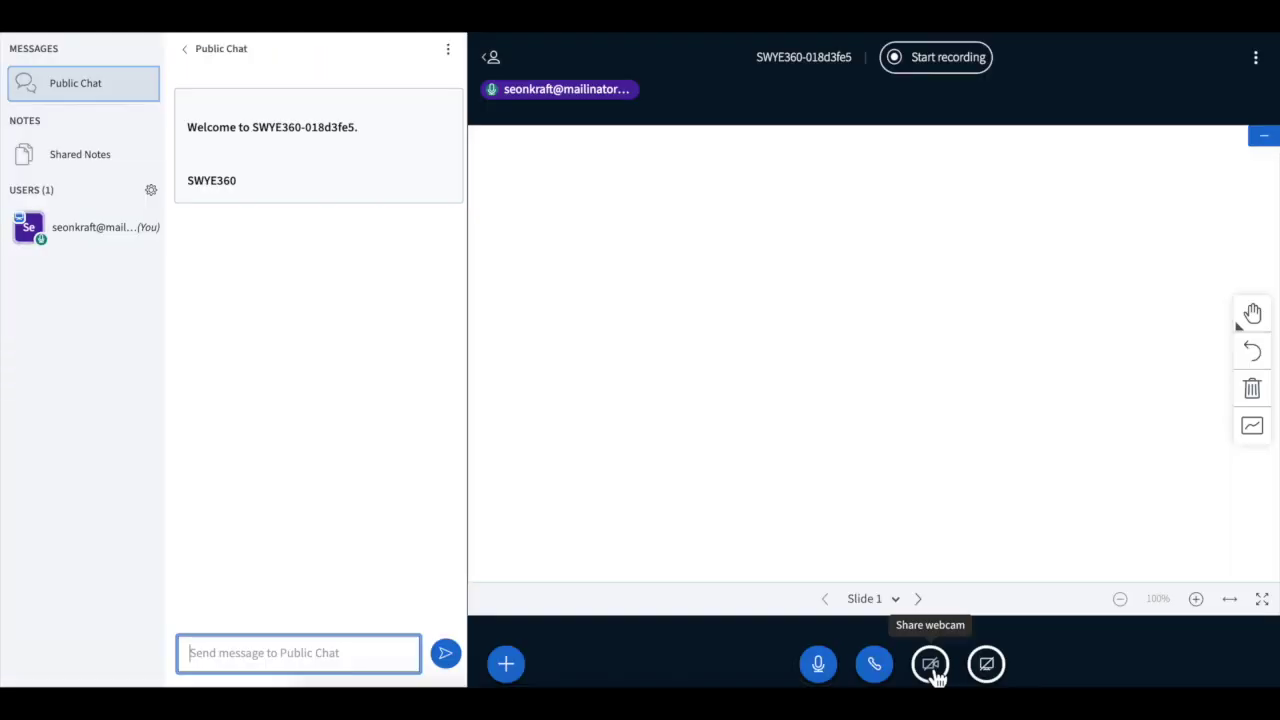
left_click(930, 666)
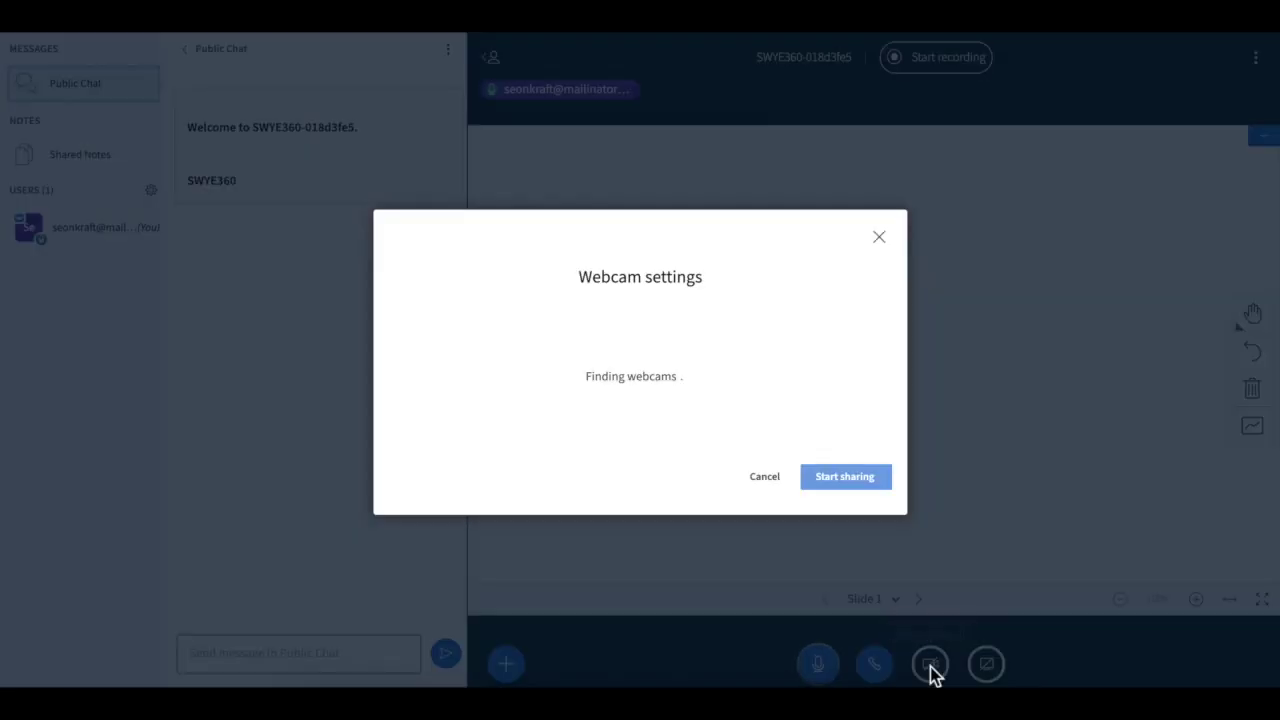
left_click(856, 480)
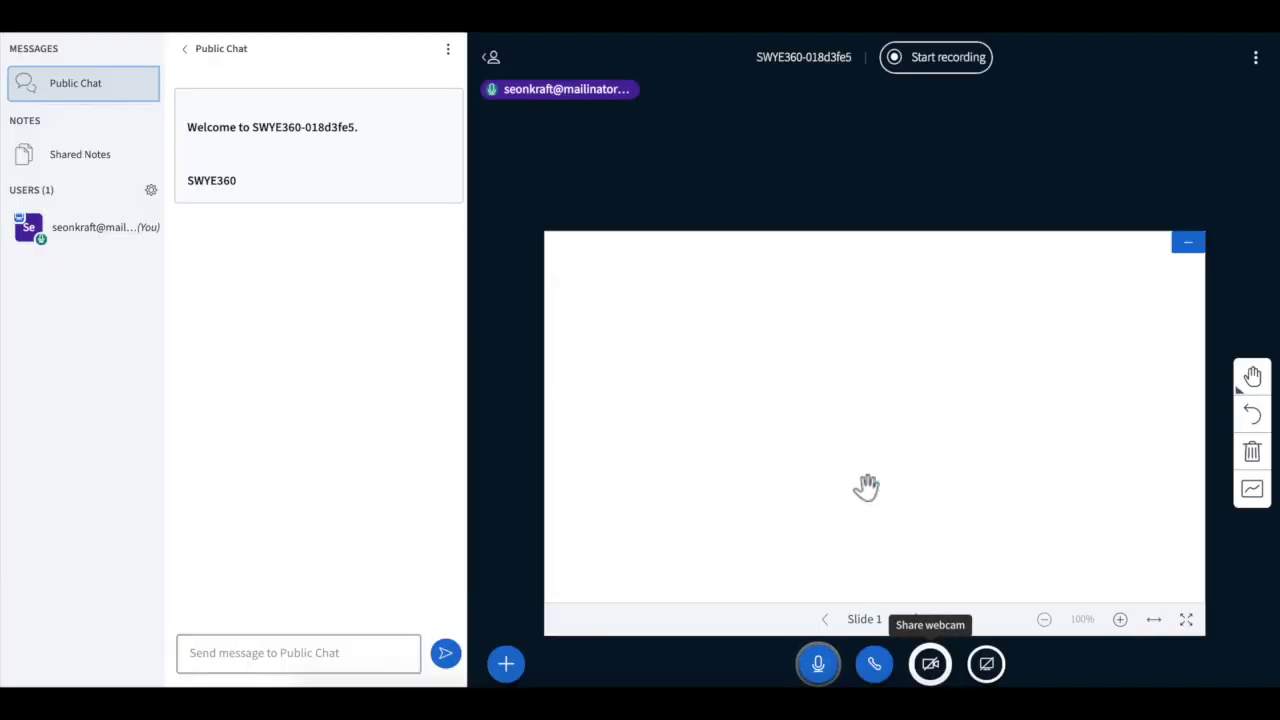